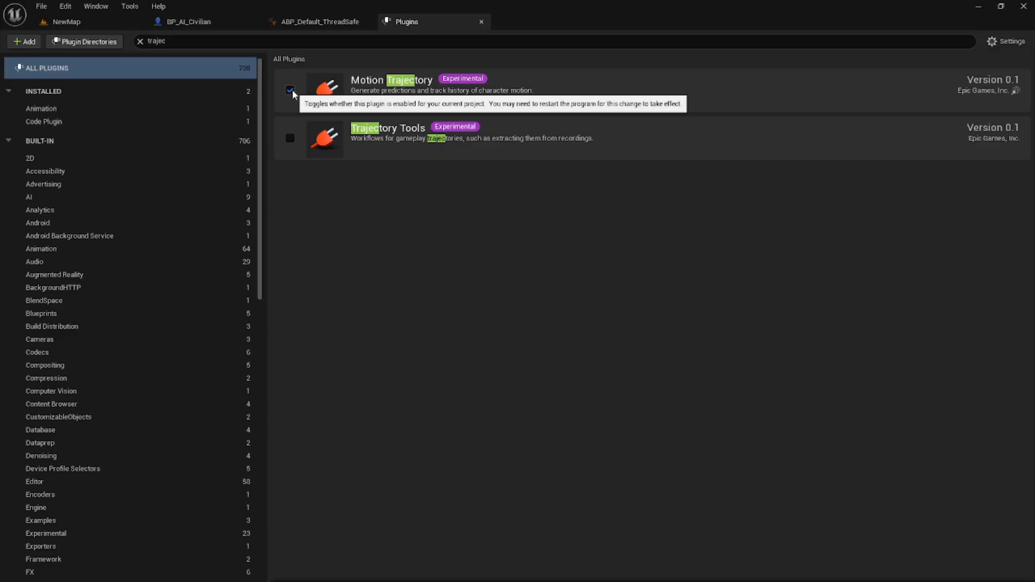
Check the Chooser plugin by searching the plugin list for "chooser", and close the plugin browser.
left_click(309, 41)
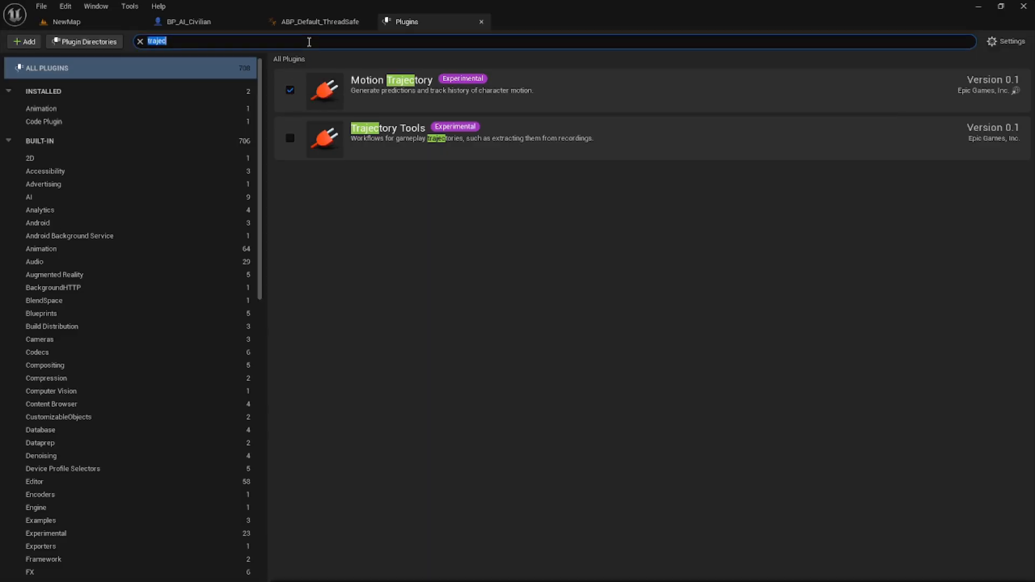
type("chooser")
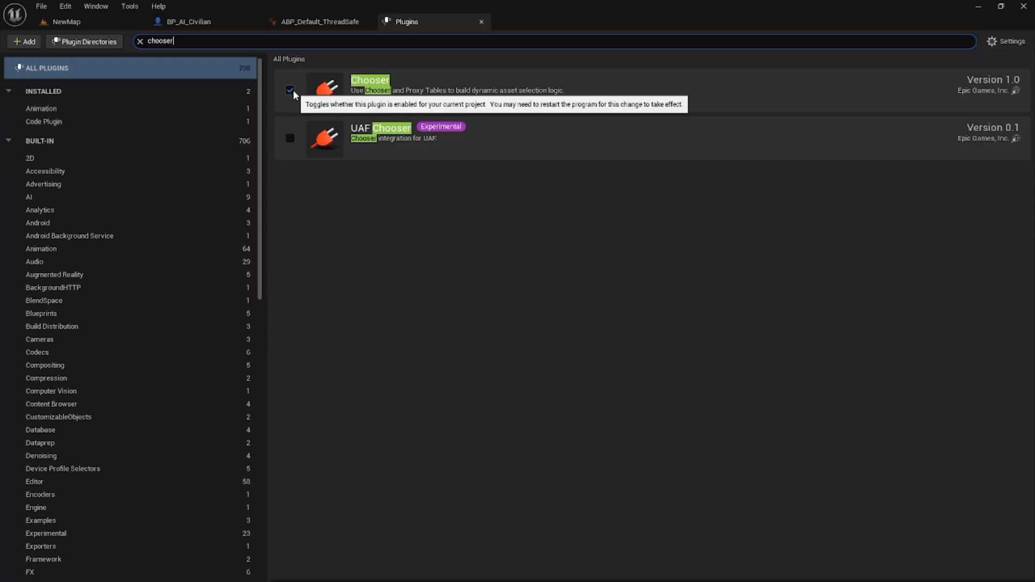
left_click(481, 22)
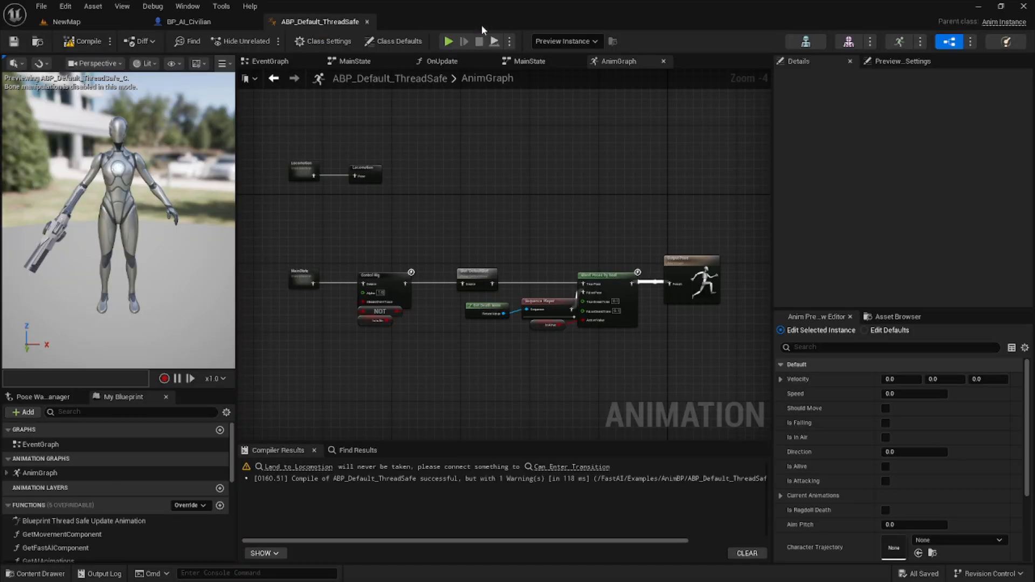
Return to the NewMap level and simulate it to watch the civilian AI character's movement.
left_click(97, 24)
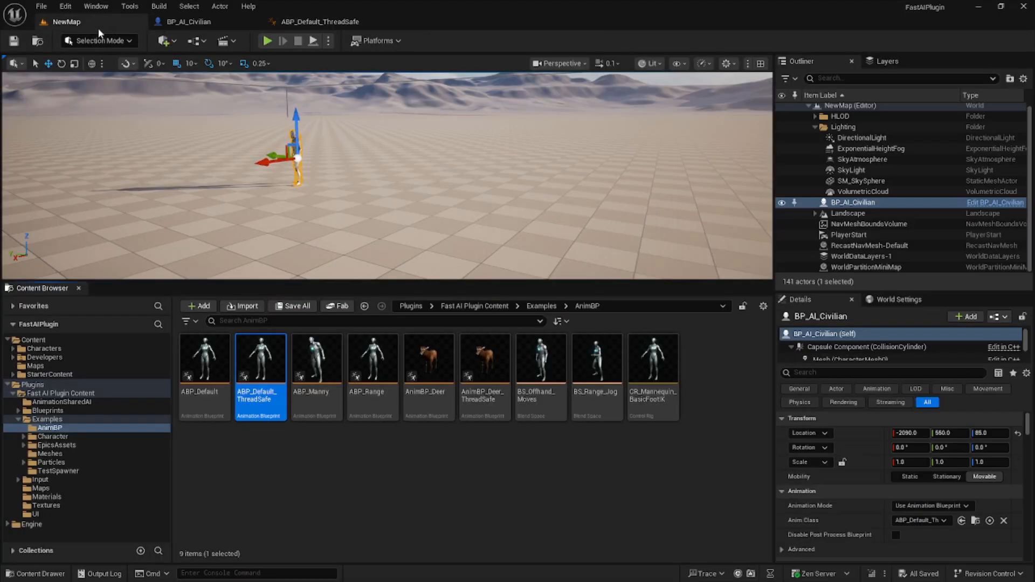
mouse_move(354, 167)
right_mouse_down()
mouse_move(358, 158)
mouse_move(347, 159)
right_mouse_up()
left_click(328, 162)
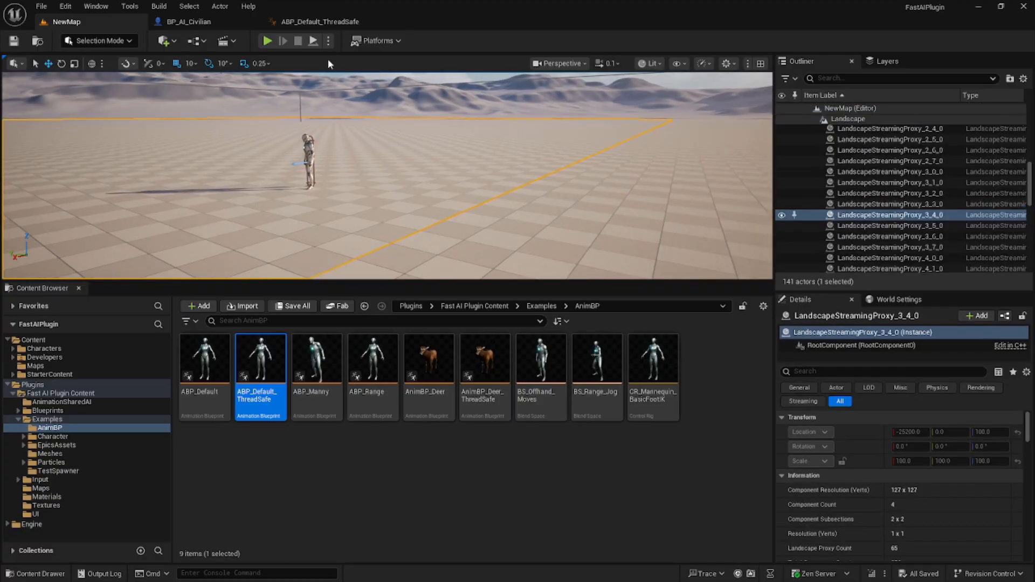
left_click(328, 46)
left_click(371, 150)
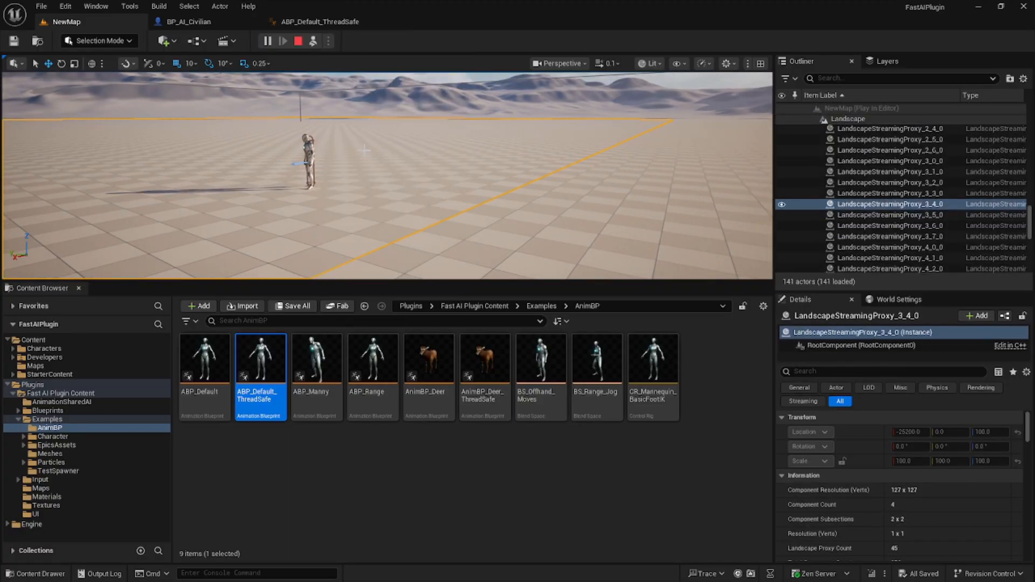
right_click_drag(371, 161, 391, 164)
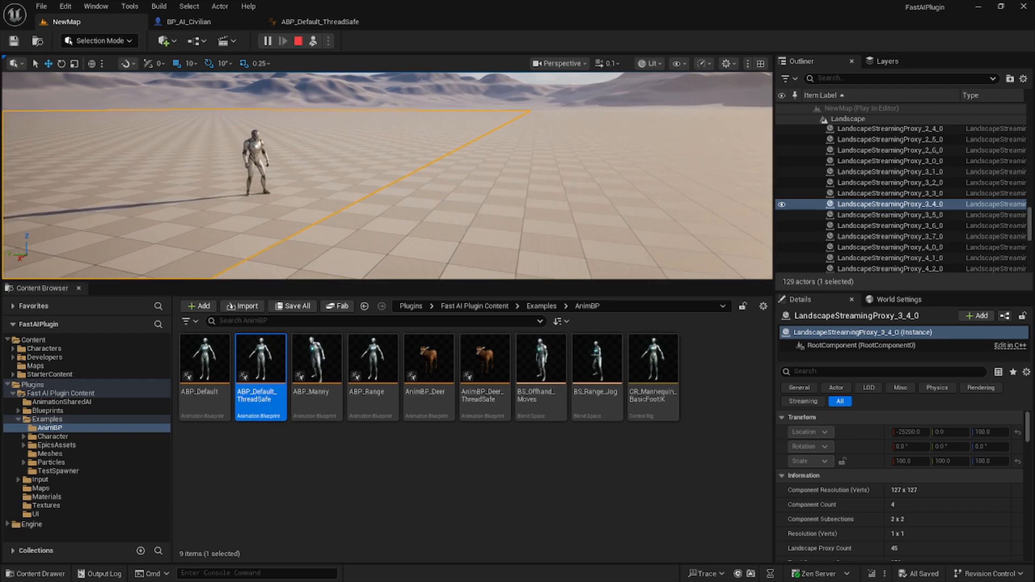
Review the AnimGraph of ABP_Default_ThreadSafe, and return to the NewMap level to show the project's Content folder.
double_click(270, 358)
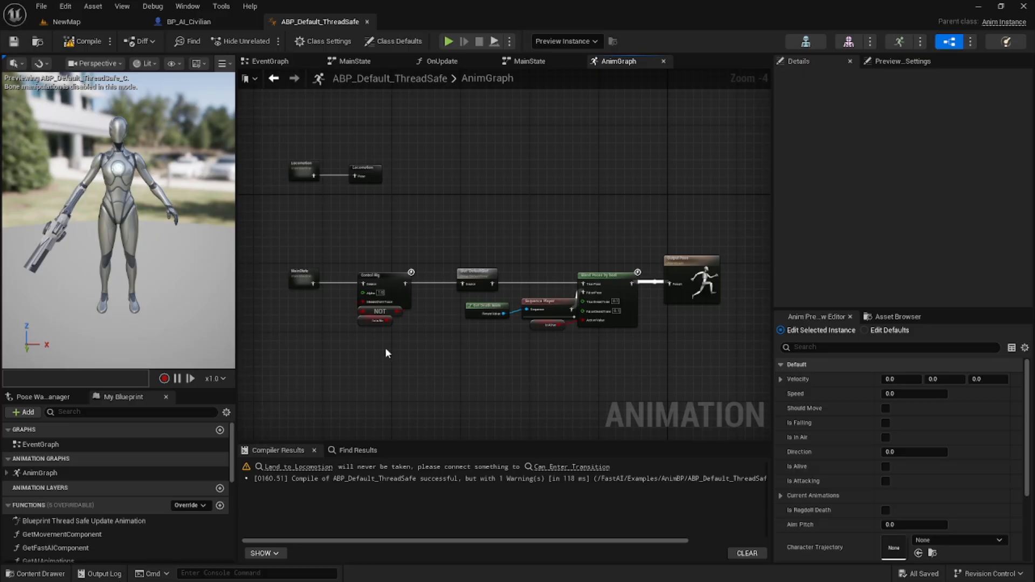
right_click_drag(385, 349, 419, 309)
left_click(112, 22)
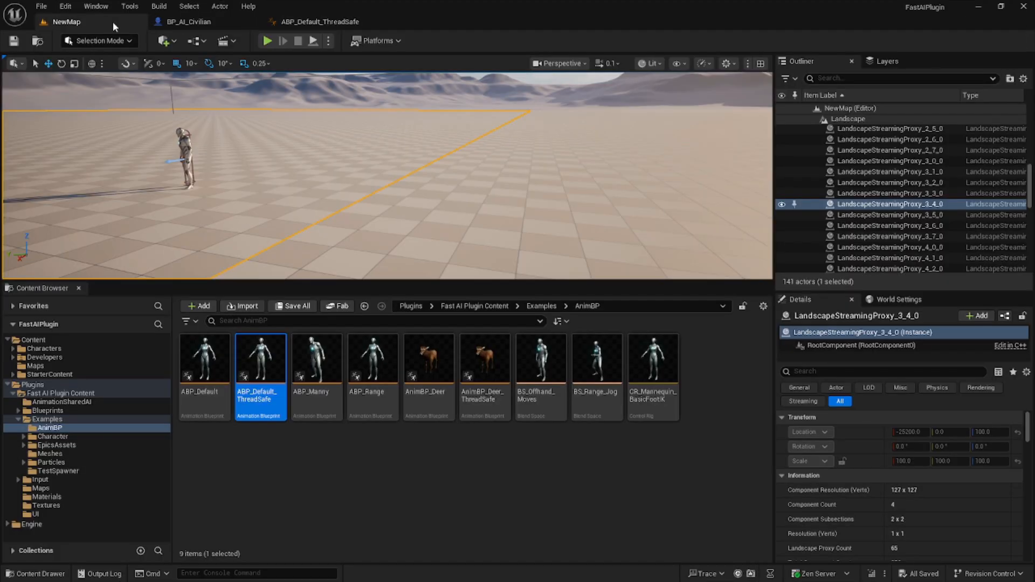
left_click(33, 340)
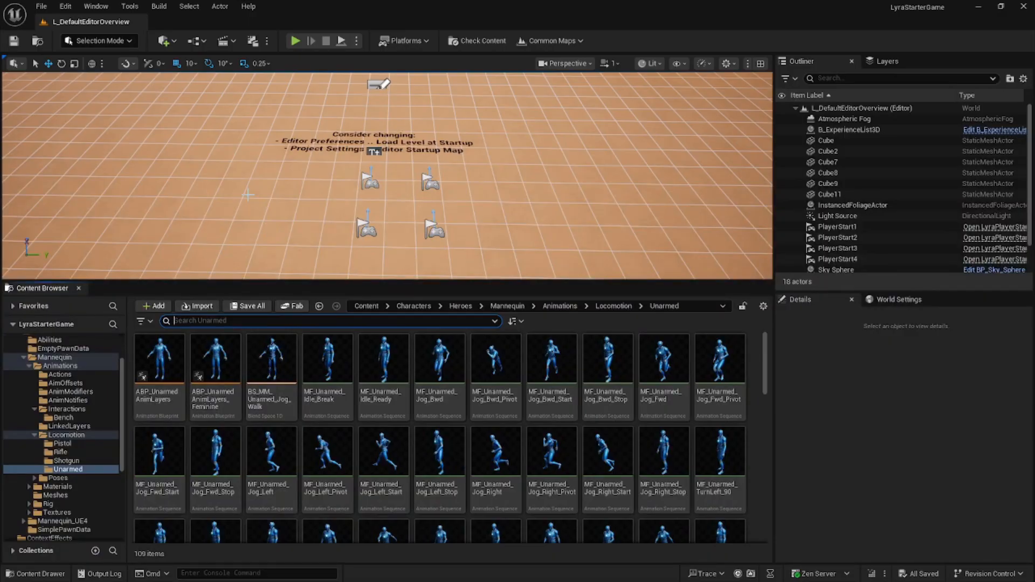
Switch to the LyraStarterGame project and open the Unarmed folder under Mannequin, Animations, Locomotion.
mouse_move(369, 395)
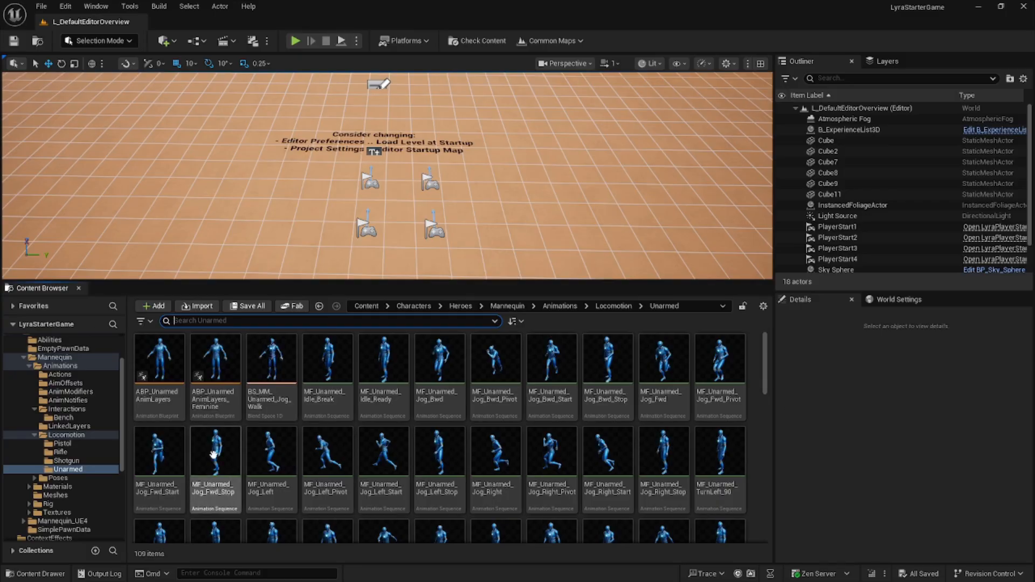
scroll(87, 399, "up", 3)
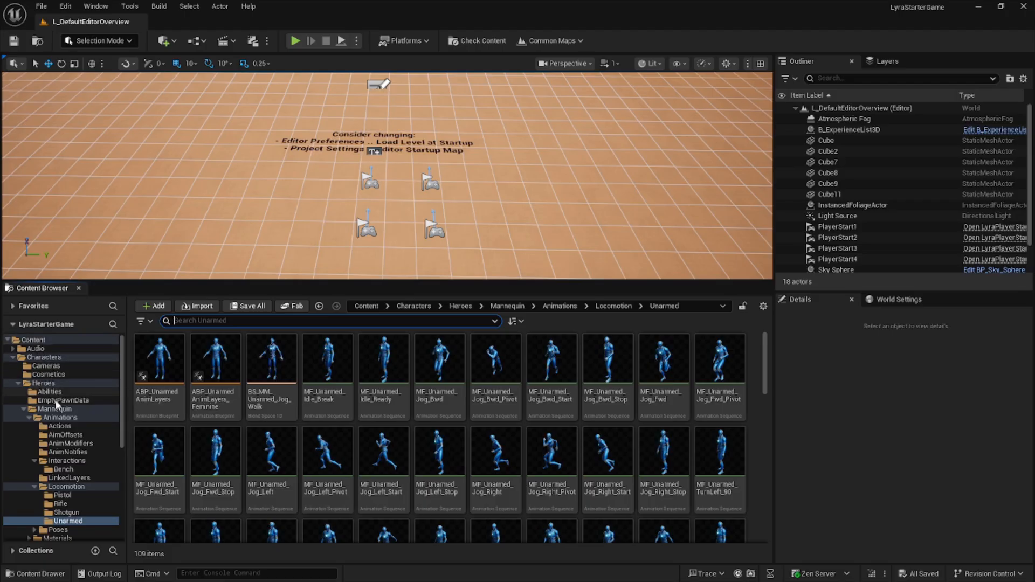
scroll(98, 417, "down", 2)
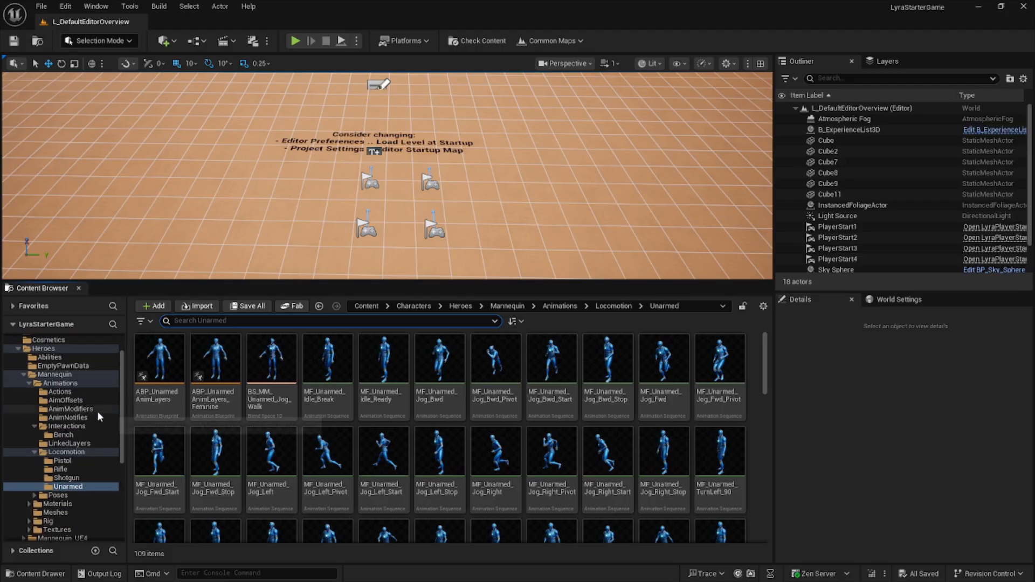
left_click(34, 425)
scroll(85, 420, "down", 1)
scroll(87, 421, "down", 2)
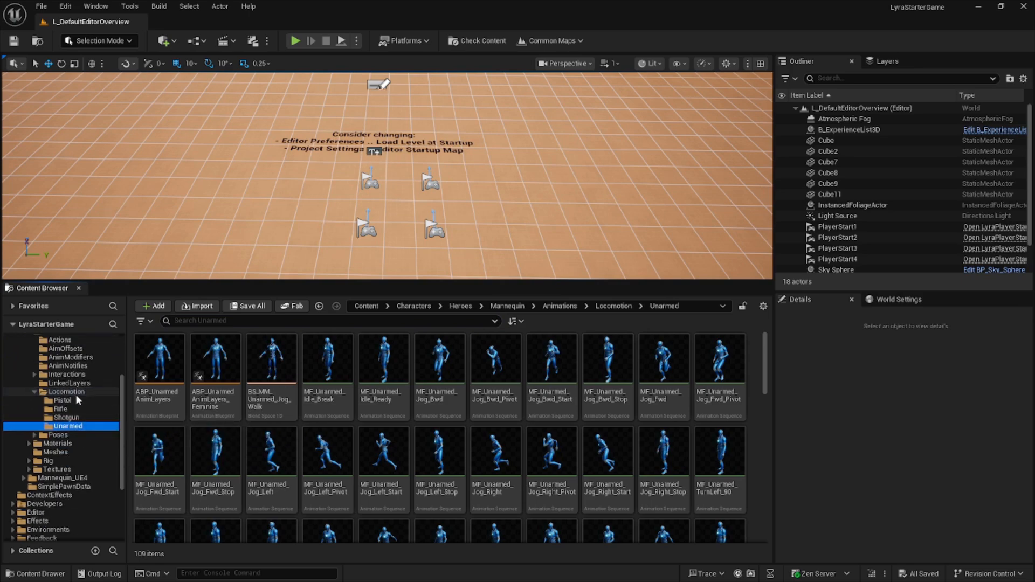
left_click(75, 417)
left_click(71, 426)
Select all animation assets in the Unarmed folder and start migrating them to another project.
scroll(710, 486, "down", 10)
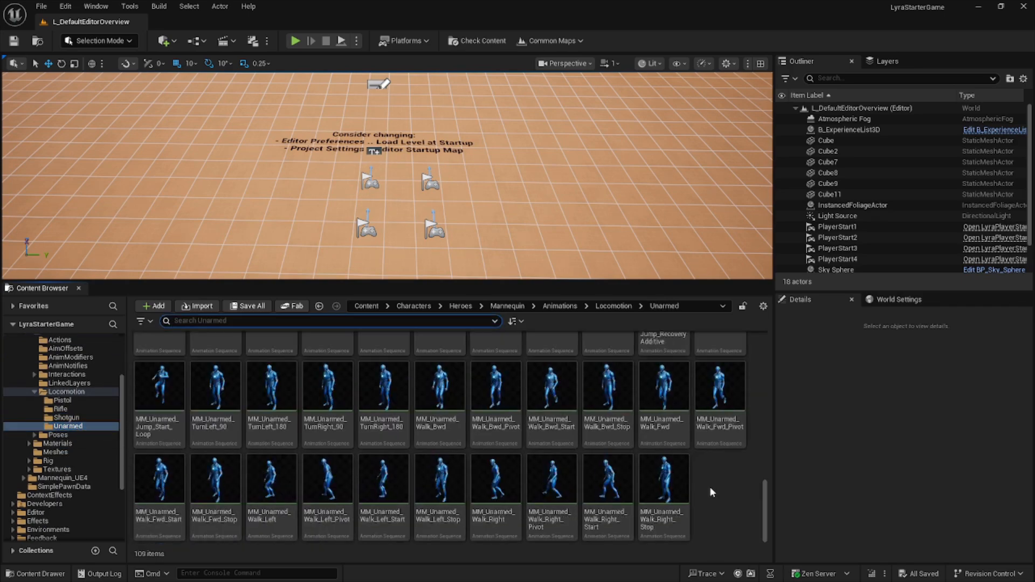
key("ctrl+a")
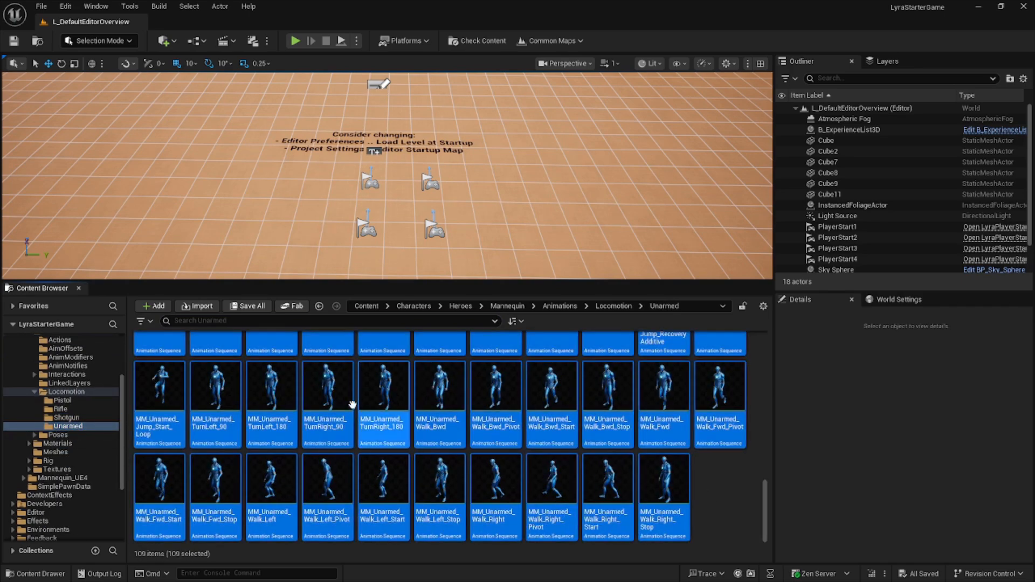
right_click(331, 392)
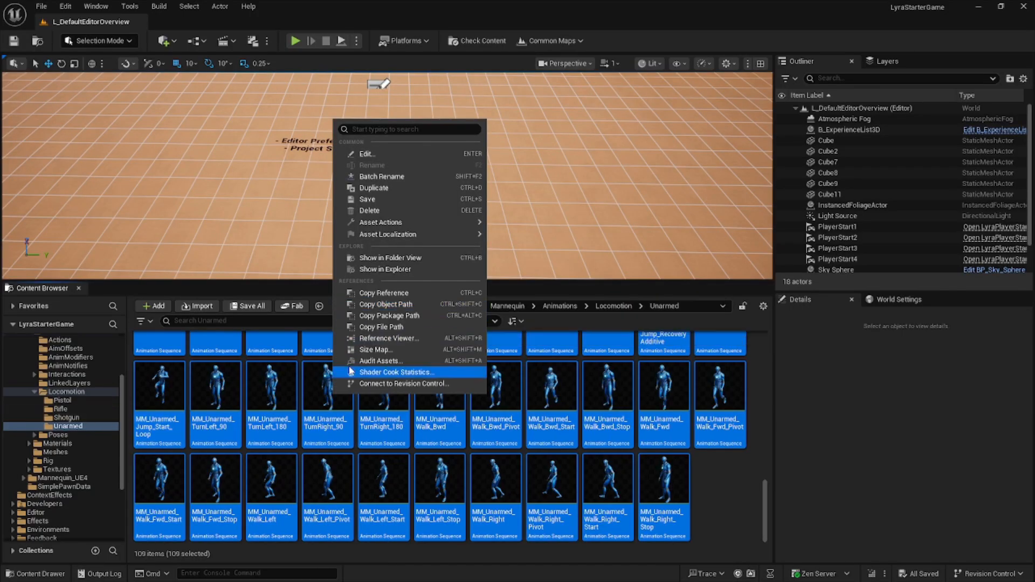
mouse_move(466, 224)
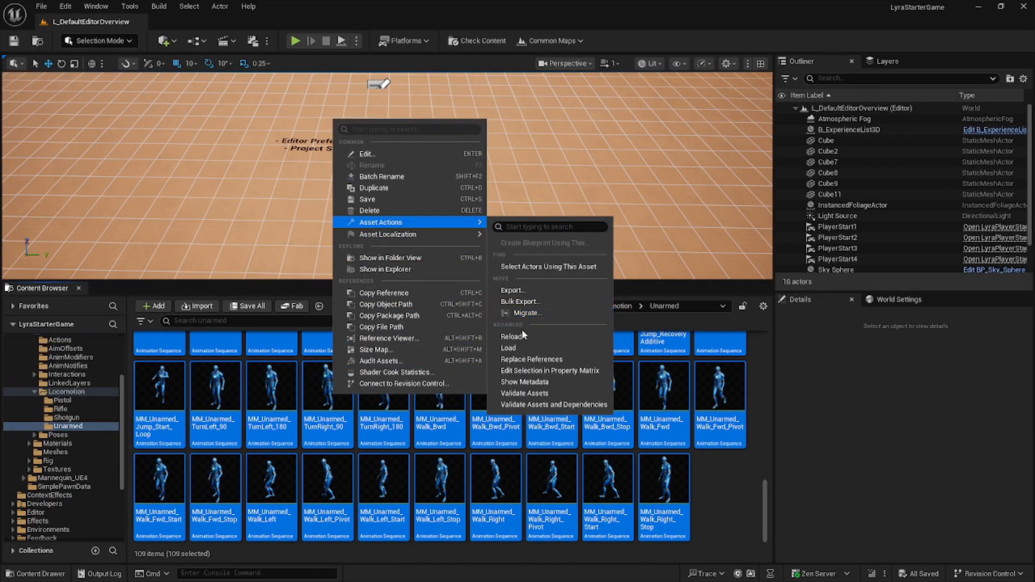
left_click(529, 311)
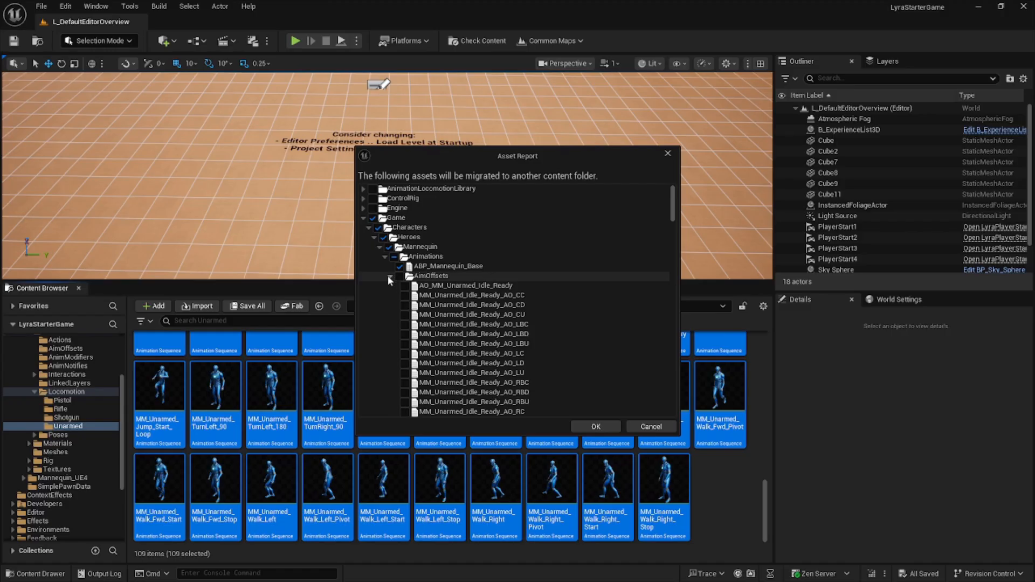
Exclude the AnimEnum and AnimStruct assets and the AnimModifiers, AnimNotifies and LinkedLayers folders from the migration, collapsing the folders in the asset report.
left_click(388, 276)
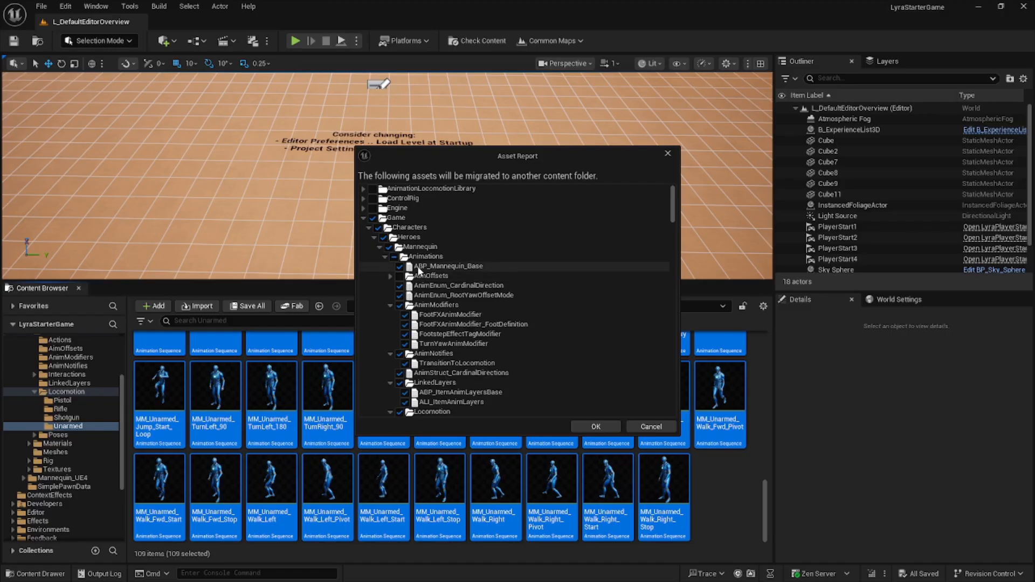
left_click(399, 295)
left_click(400, 305)
left_click(390, 305)
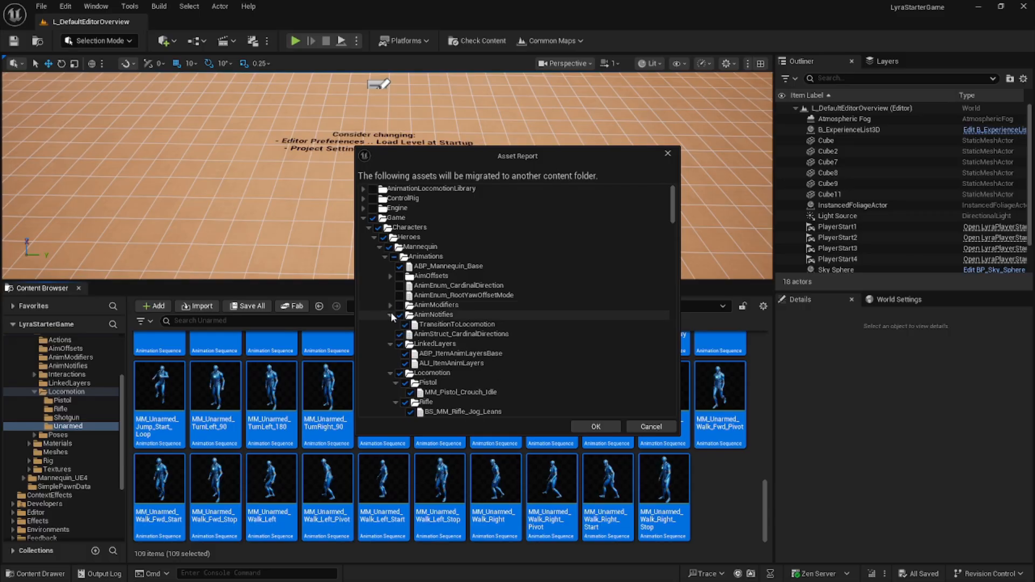
left_click(390, 314)
left_click(399, 324)
left_click(399, 334)
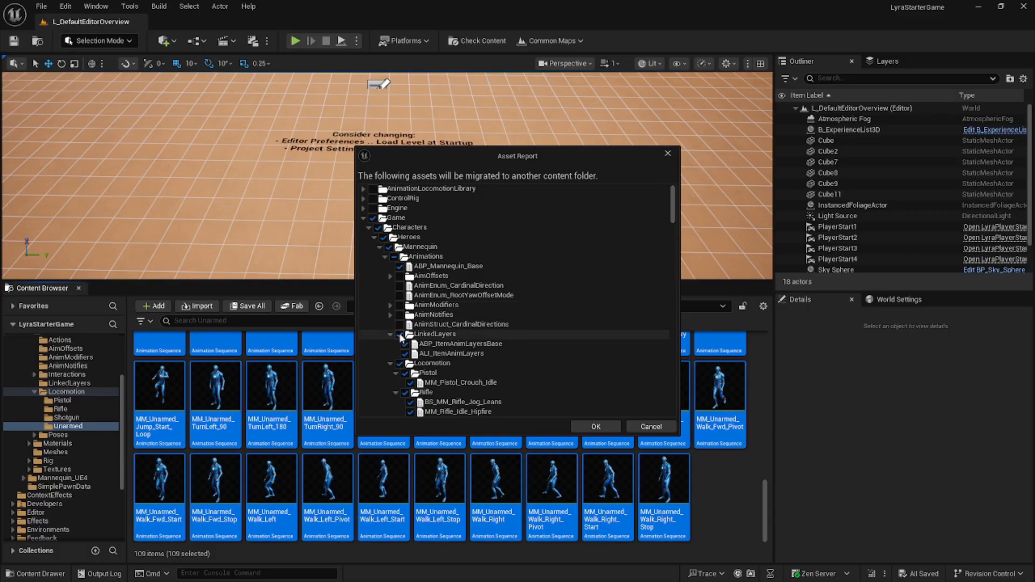
left_click(390, 334)
Exclude the Pistol and Rifle locomotion folders and UniformIndexableCurveCompressionSettings from the migration, keeping the Unarmed folder.
scroll(387, 348, "down", 1)
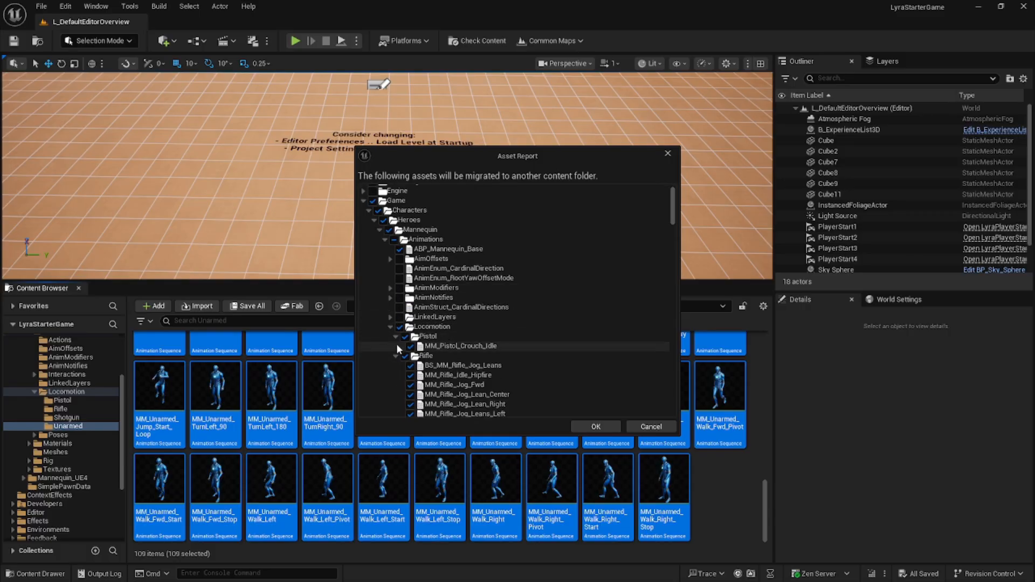
left_click(404, 336)
left_click(396, 336)
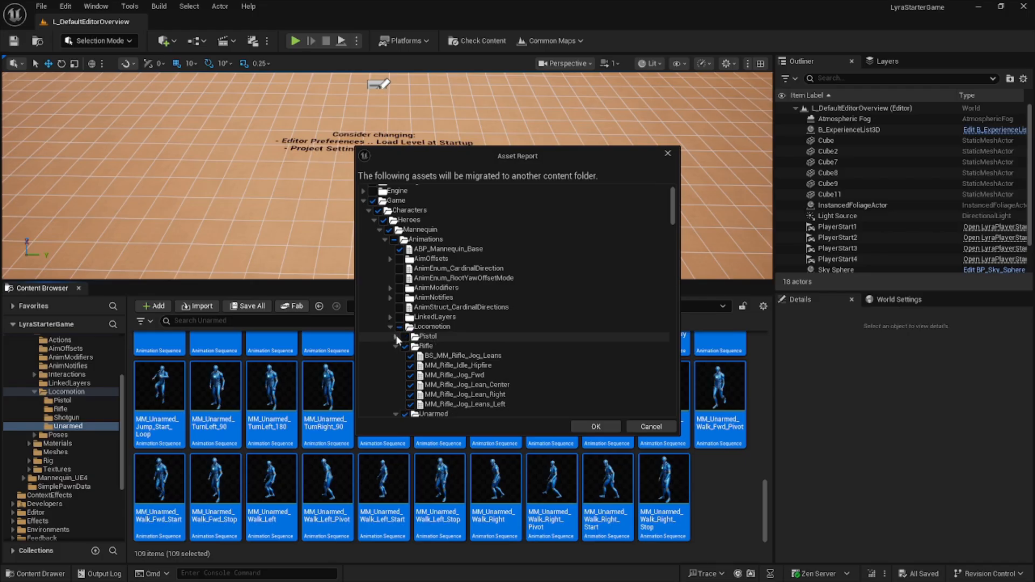
left_click(396, 346)
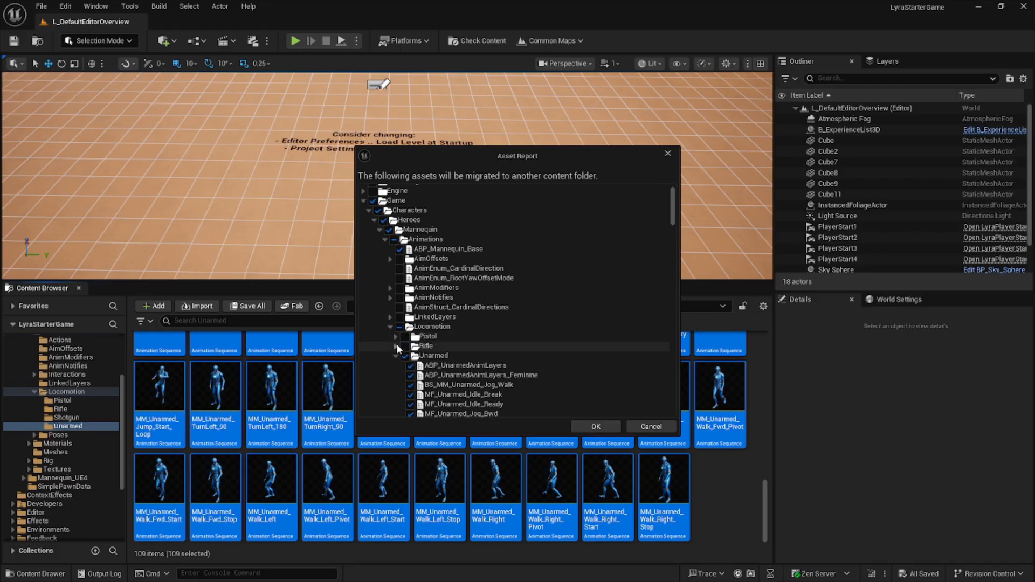
scroll(397, 346, "down", 3)
left_click(397, 304)
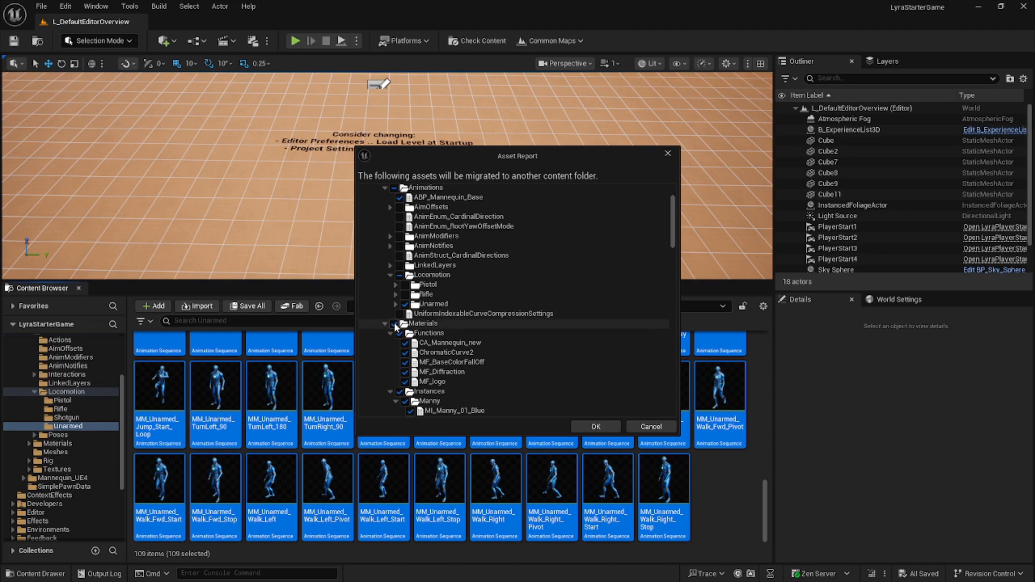
Exclude the Materials, Rig and Textures folders and both PhysMat_Player assets from the migration, keeping the Meshes folder.
left_click(385, 323)
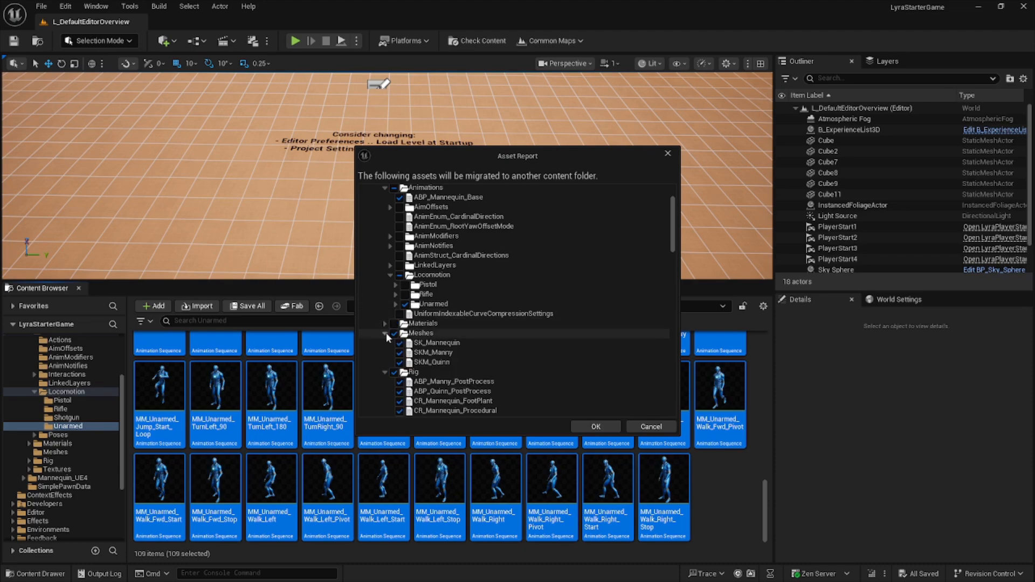
scroll(385, 332, "down", 1)
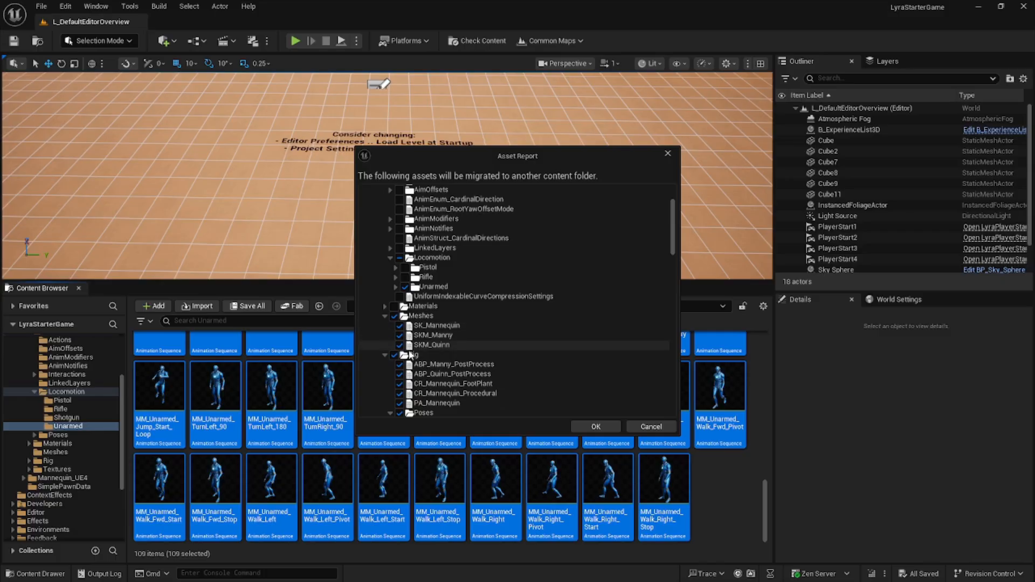
left_click(385, 354)
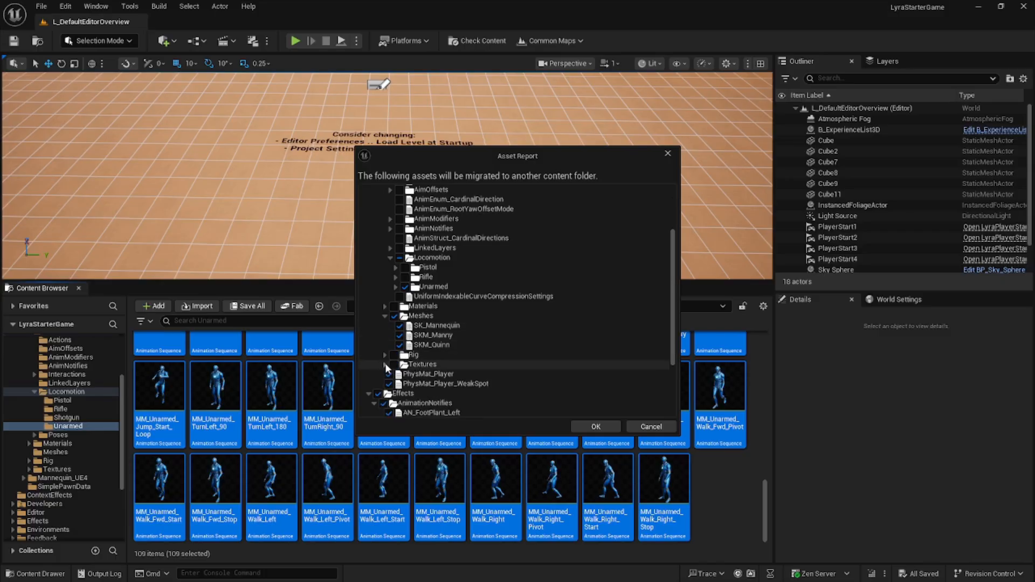
left_click(385, 365)
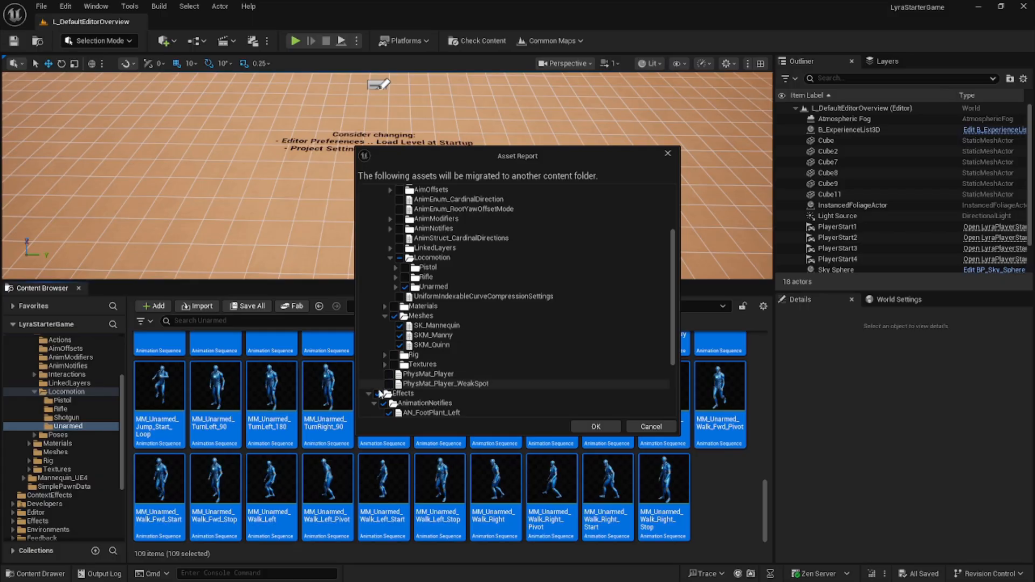
Exclude the Effects and PhysicsMaterials folders and ABP_Mannequin_Base, and migrate the remaining Unarmed animations and meshes into the FastAIPlugin project.
left_click(370, 394)
left_click(369, 403)
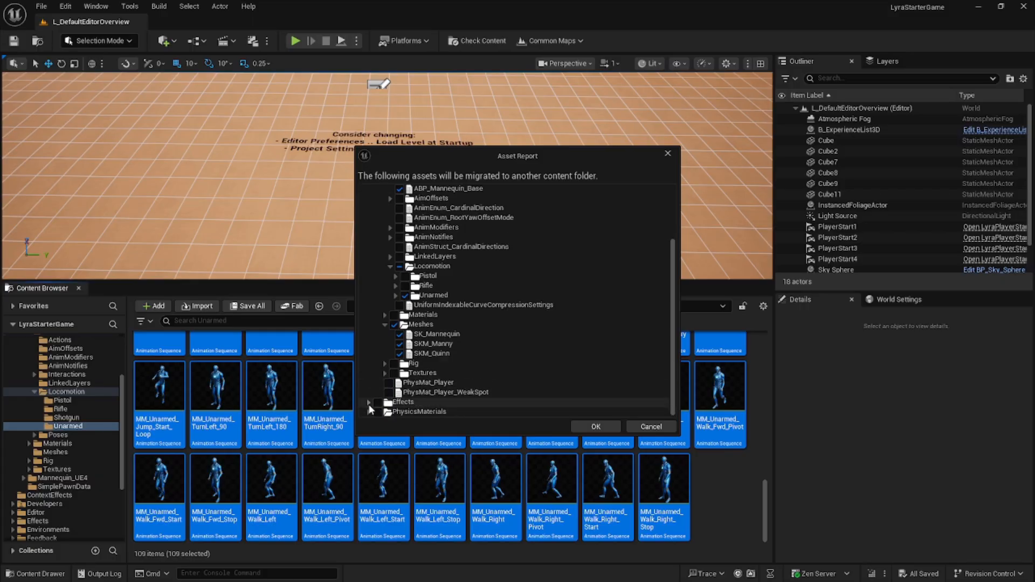
scroll(429, 366, "up", 1)
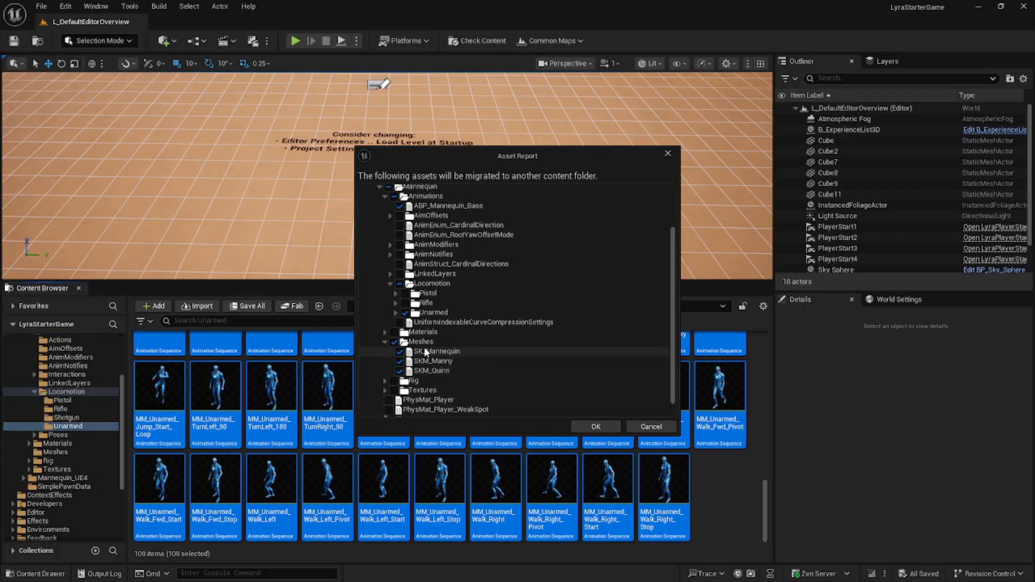
scroll(425, 350, "up", 2)
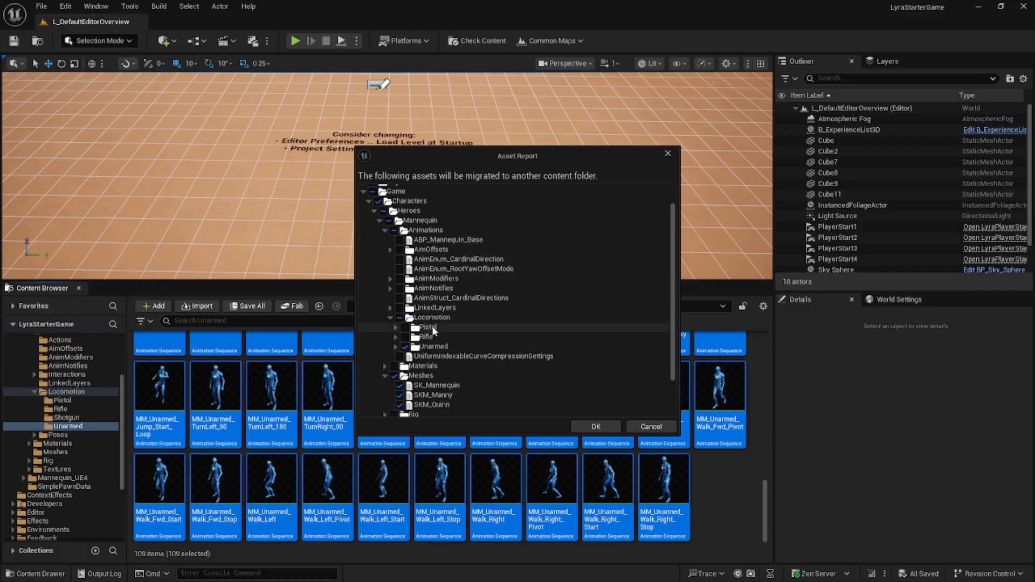
scroll(424, 270, "down", 1)
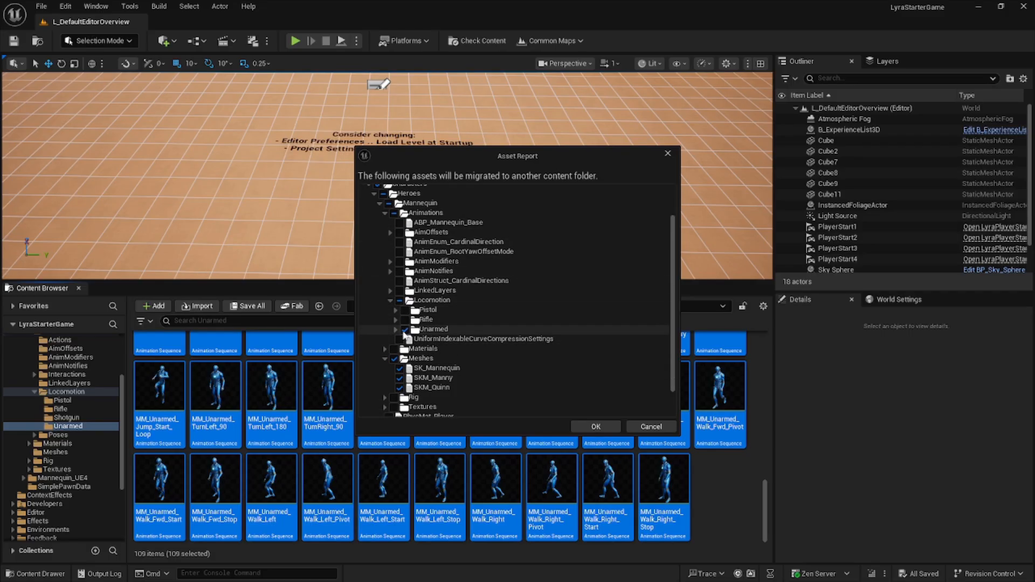
scroll(438, 338, "down", 2)
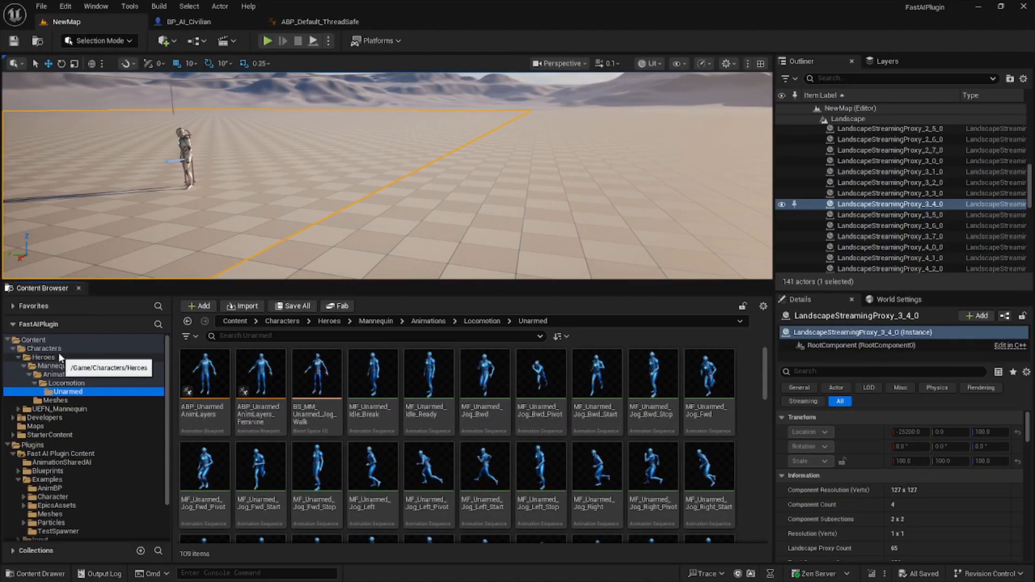
Create a folder named Lyra in the project's root Content folder.
left_click(35, 340)
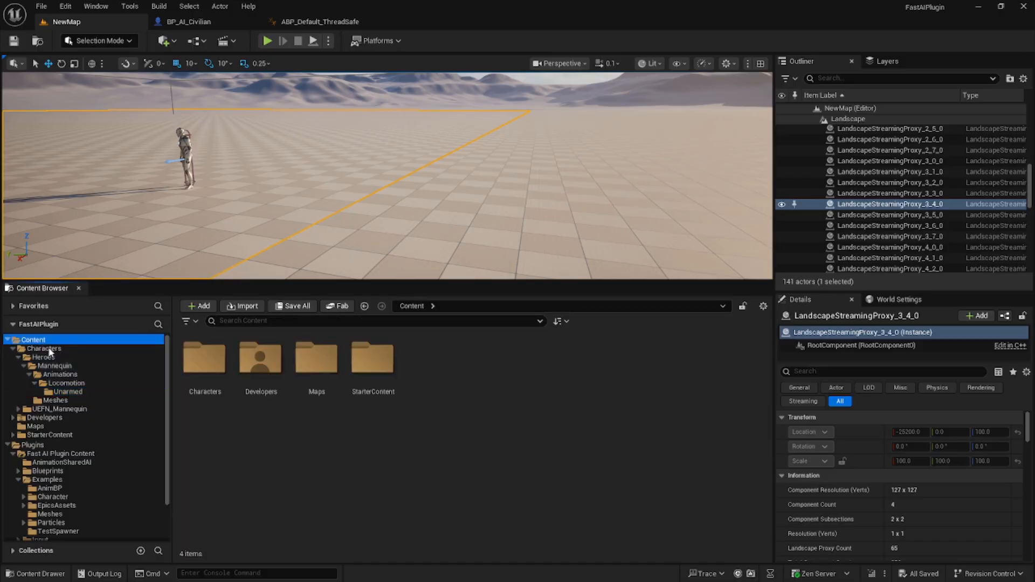
right_click(396, 441)
left_click(436, 217)
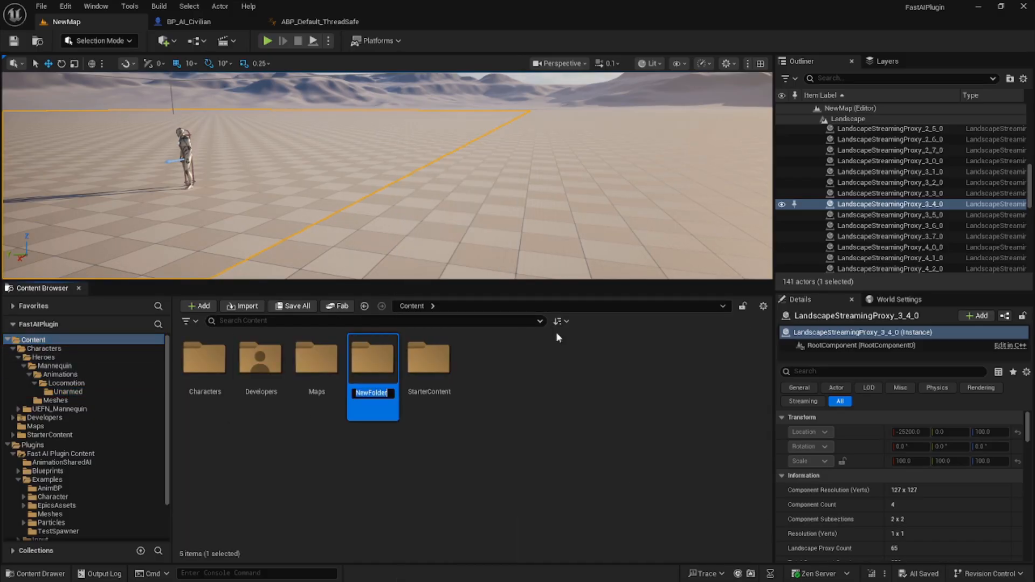
type("Lyrara")
key("Return")
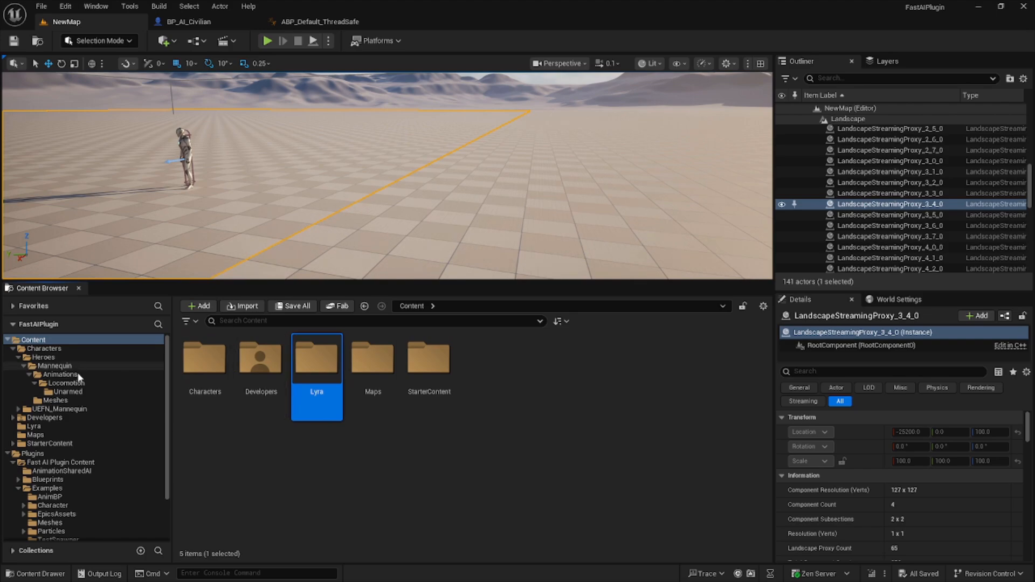
Move the Unarmed locomotion folder into the Lyra folder, accepting the loading of its assets.
left_click(75, 391)
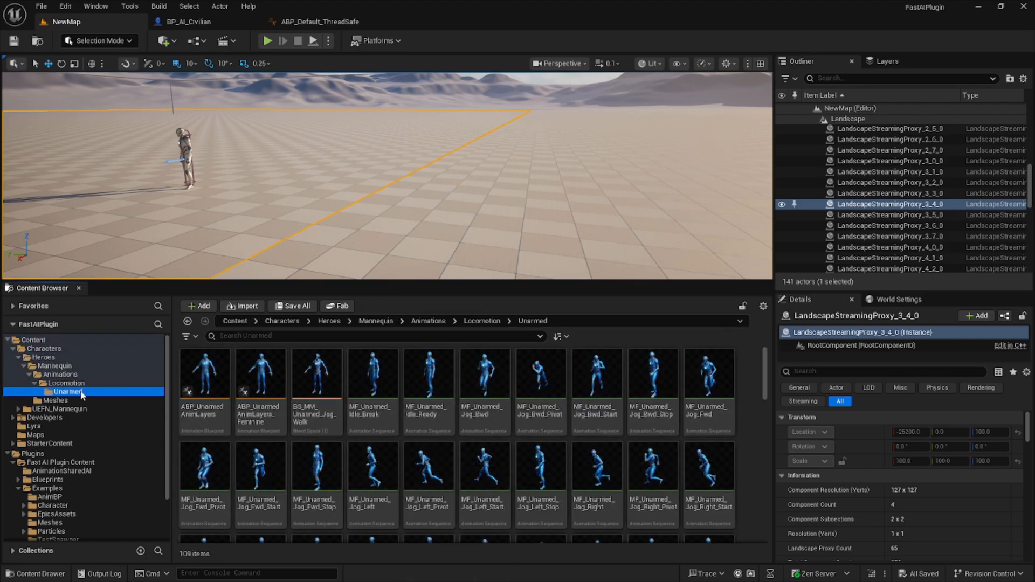
left_click_drag(81, 393, 45, 427)
left_click(71, 446)
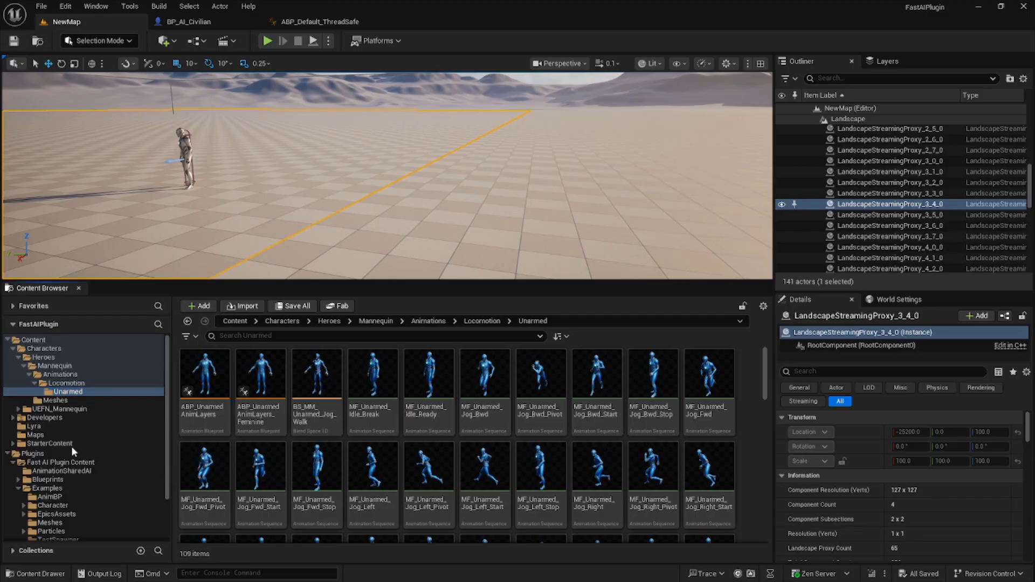
left_click(568, 317)
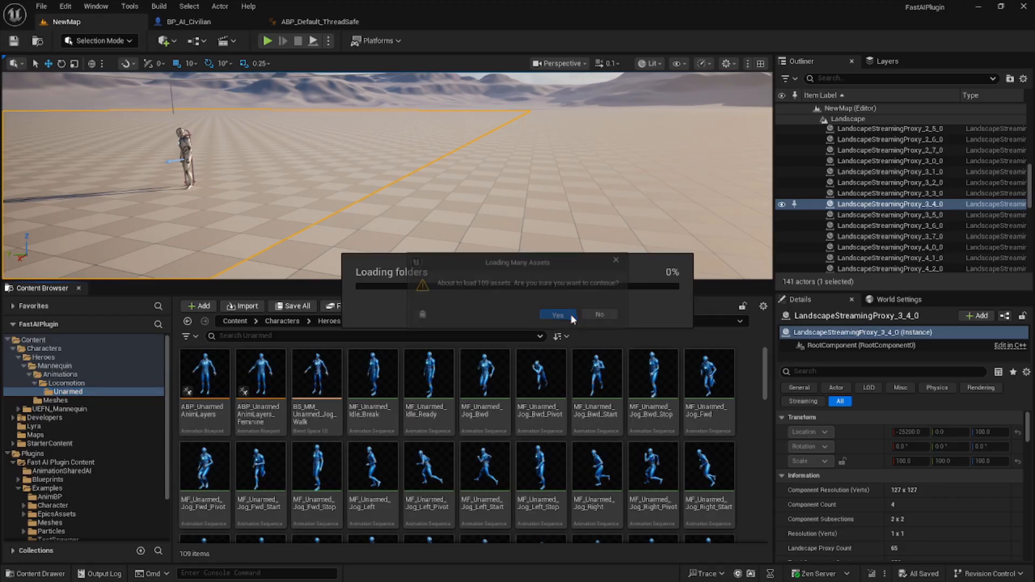
Delete ABP_UnarmedAnimLayers, ABP_UnarmedAnimLayers_Feminine and the BS_MM_Unarmed_Jog_Walk blend space from Lyra's Unarmed folder.
left_click(33, 409)
left_click(34, 399)
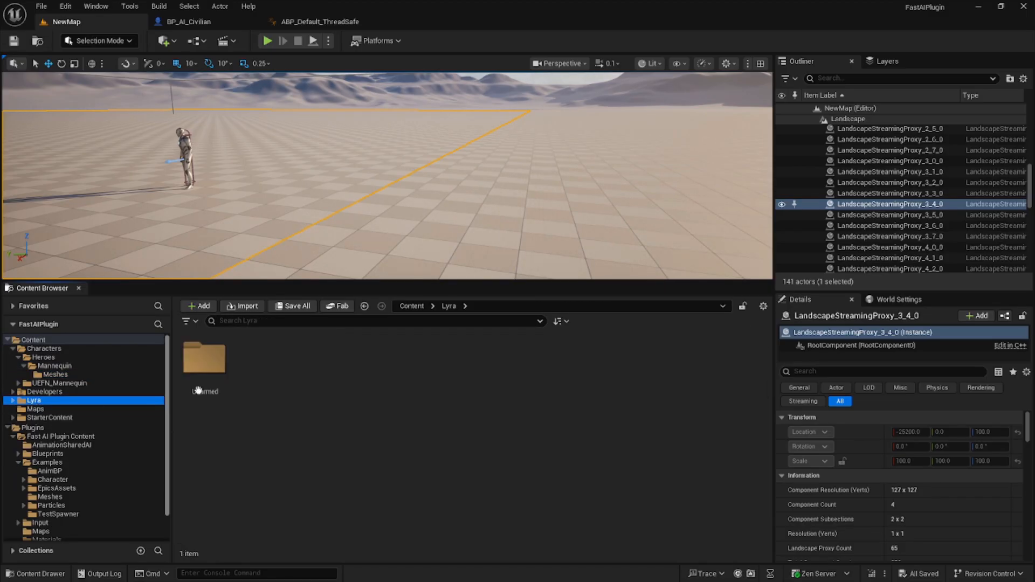
double_click(204, 356)
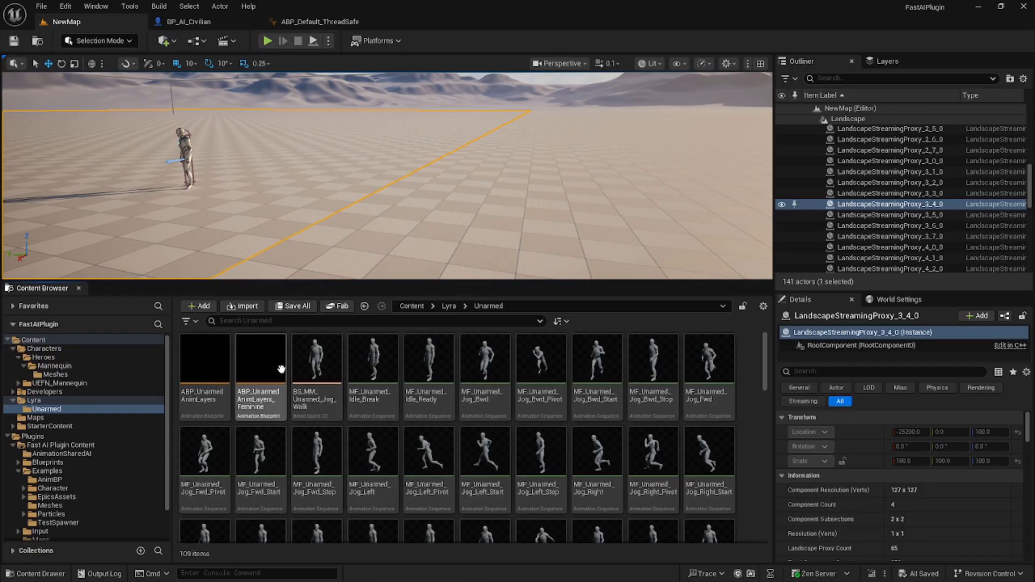
left_click(273, 363)
left_click(214, 355, "ctrl")
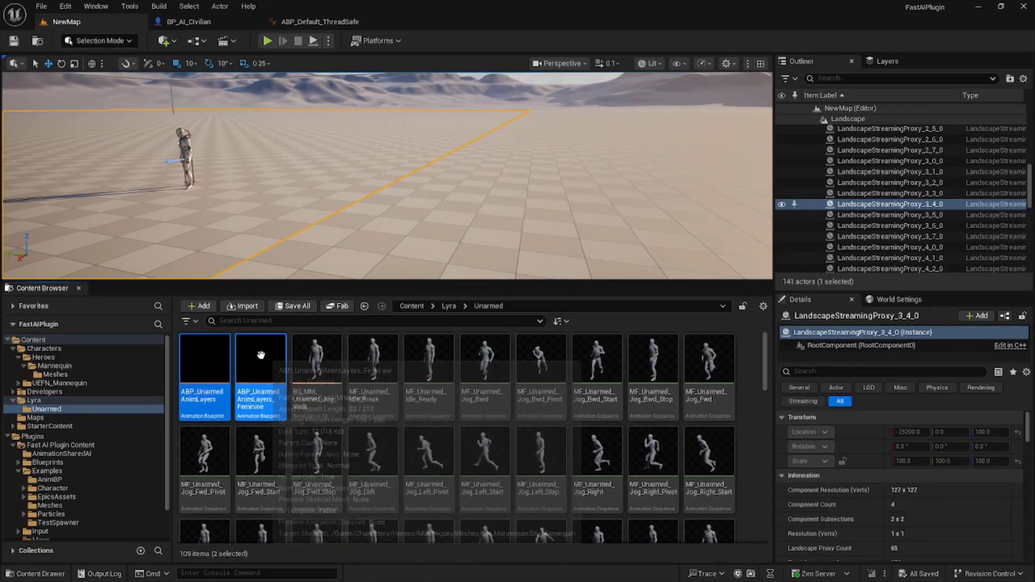
key("Delete")
left_click(456, 467)
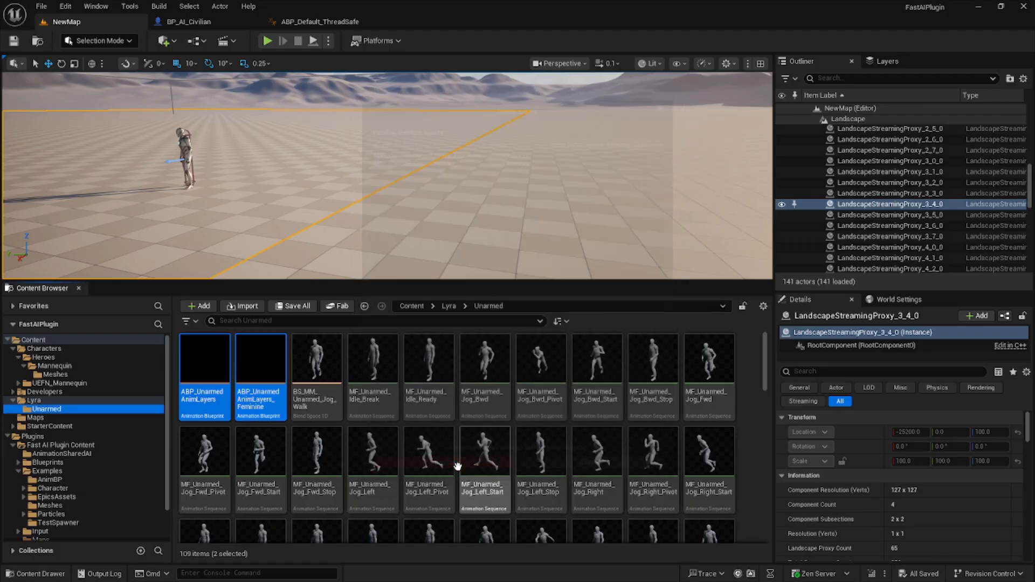
left_click(211, 361)
key("Delete")
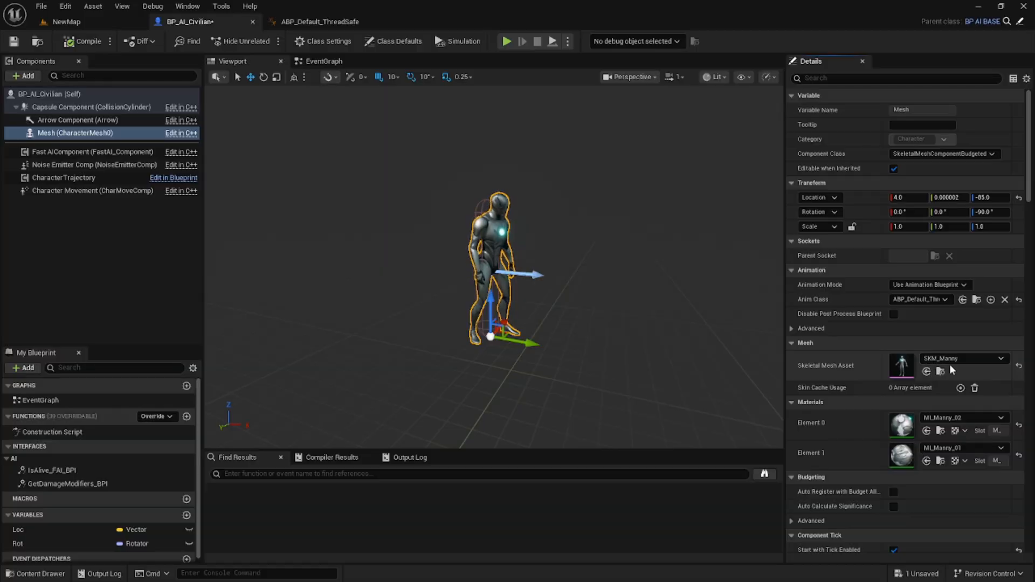
Locate the SKM_Manny mesh used by BP_AI_Civilian, open it docked with the other editors, and open its skeleton.
left_click(944, 371)
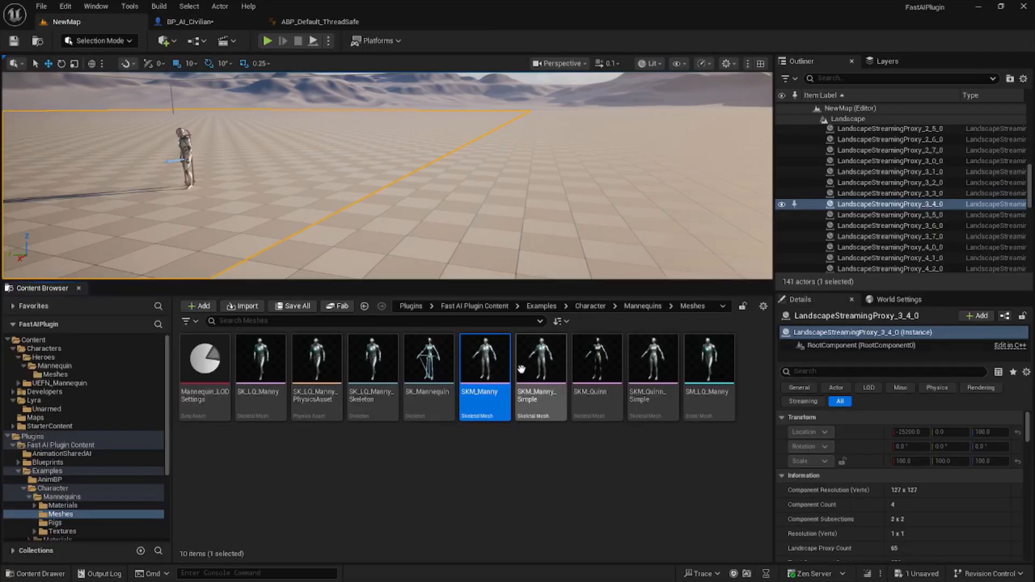
double_click(496, 364)
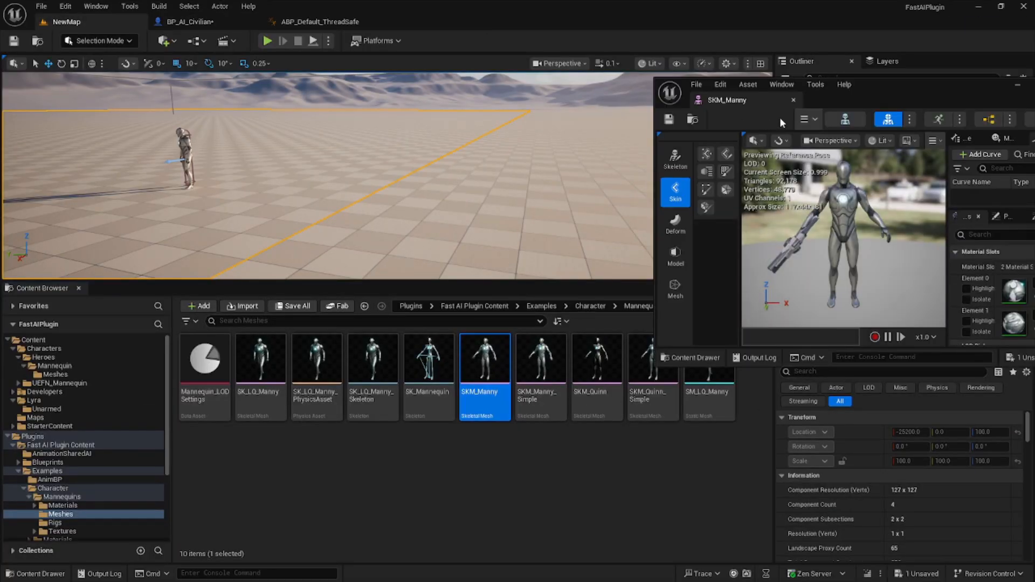
left_click_drag(724, 101, 673, 23)
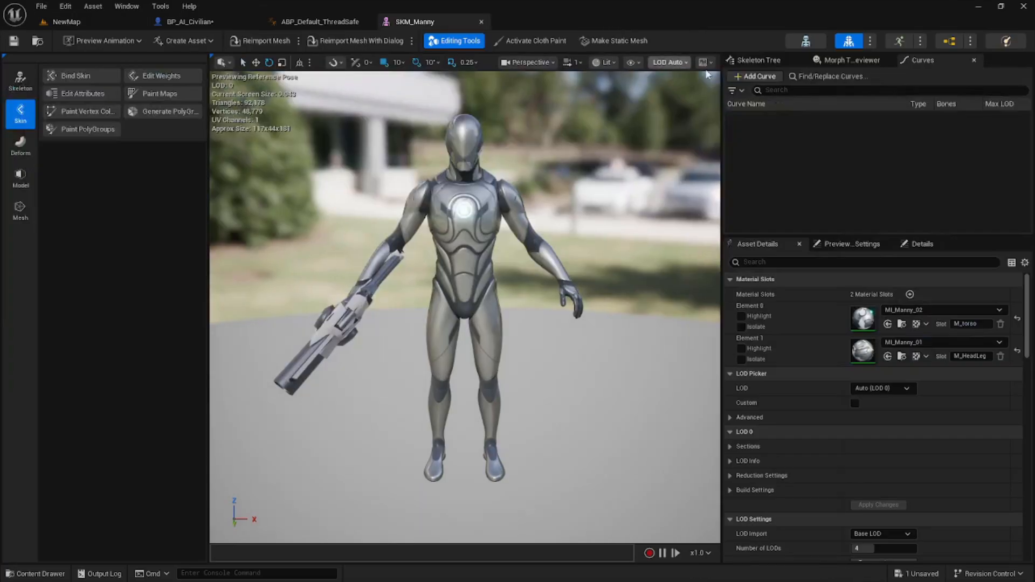
left_click(809, 46)
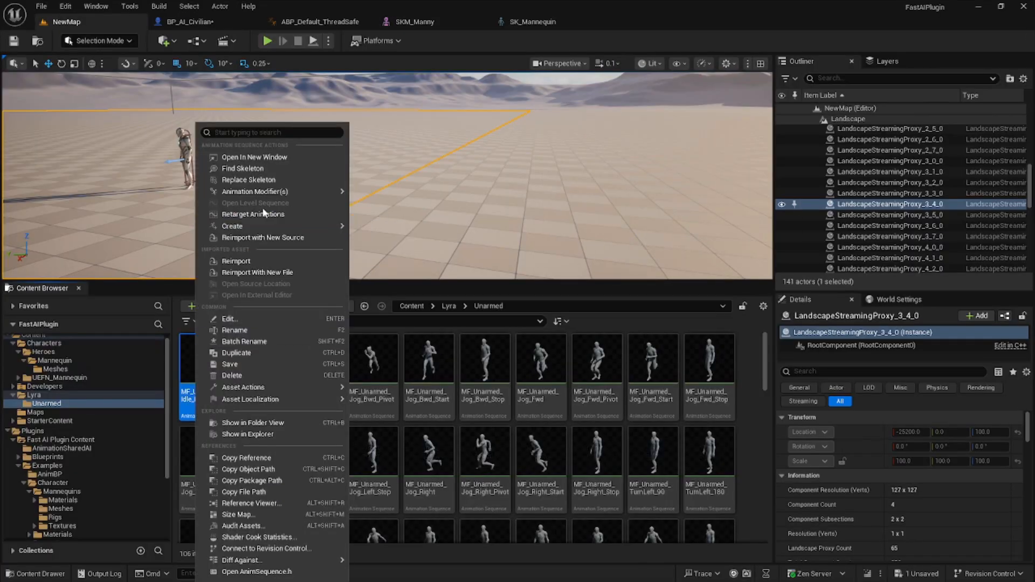
Start retargeting Lyra's Unarmed animations, with SKM_Manny from the plugin's Mannequins/Meshes folder as the target skeletal mesh.
left_click(267, 212)
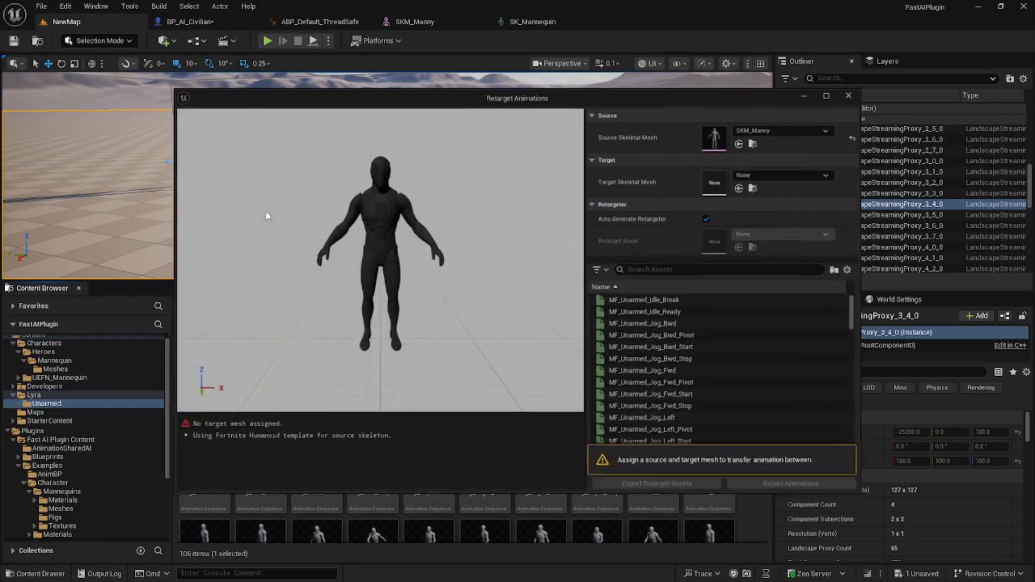
scroll(70, 431, "down", 3)
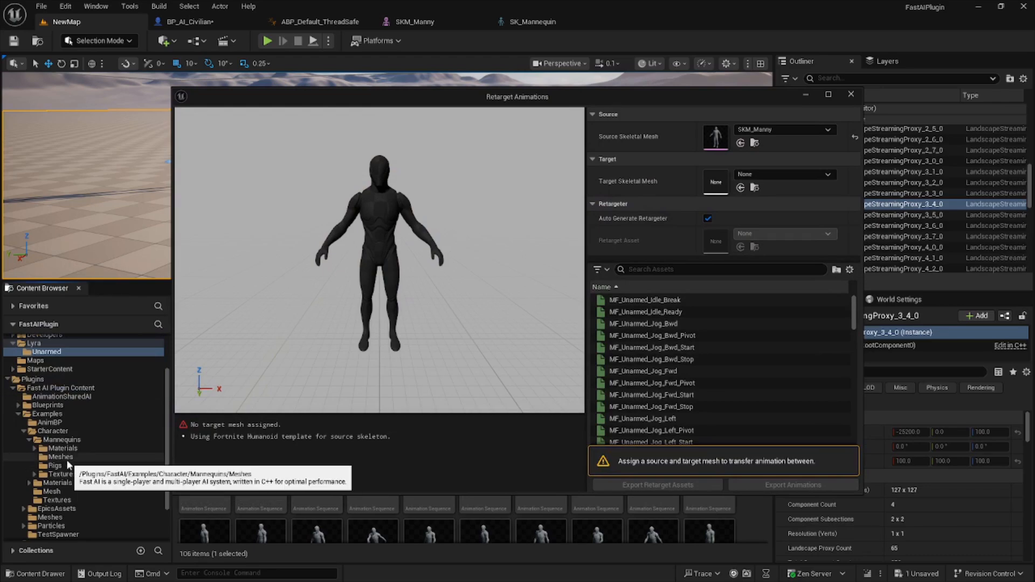
left_click(67, 459)
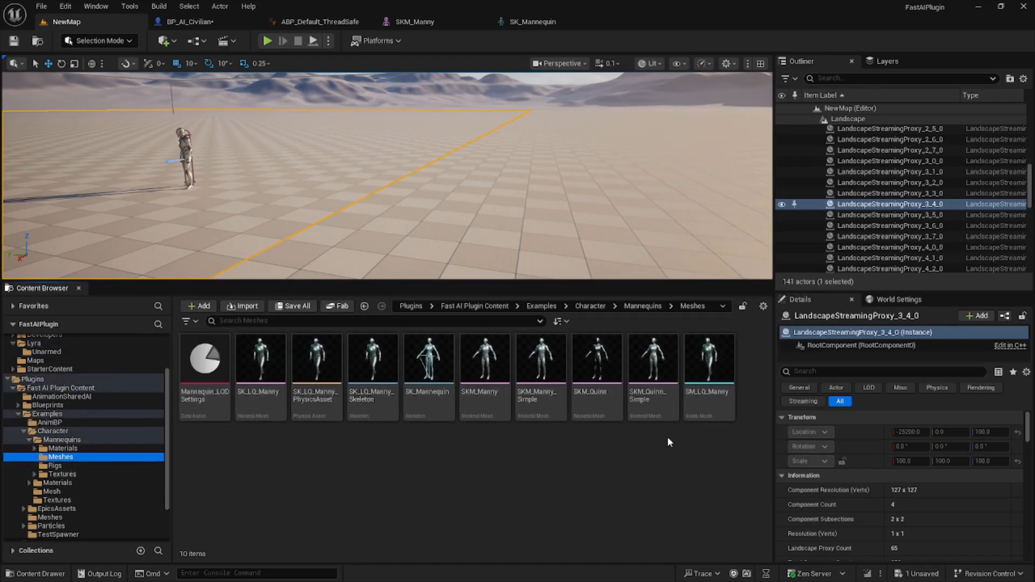
left_click(493, 411)
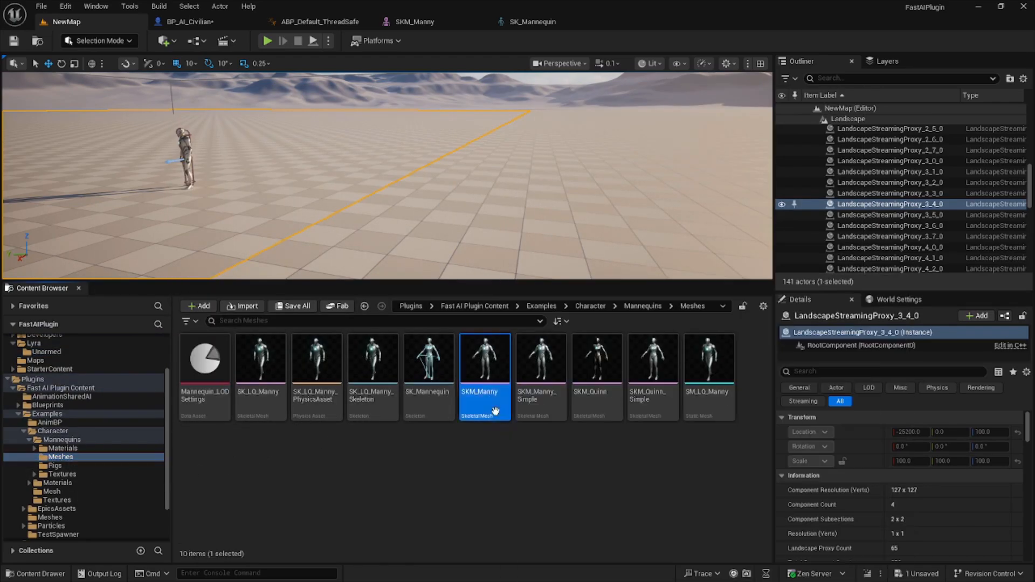
left_click(654, 456)
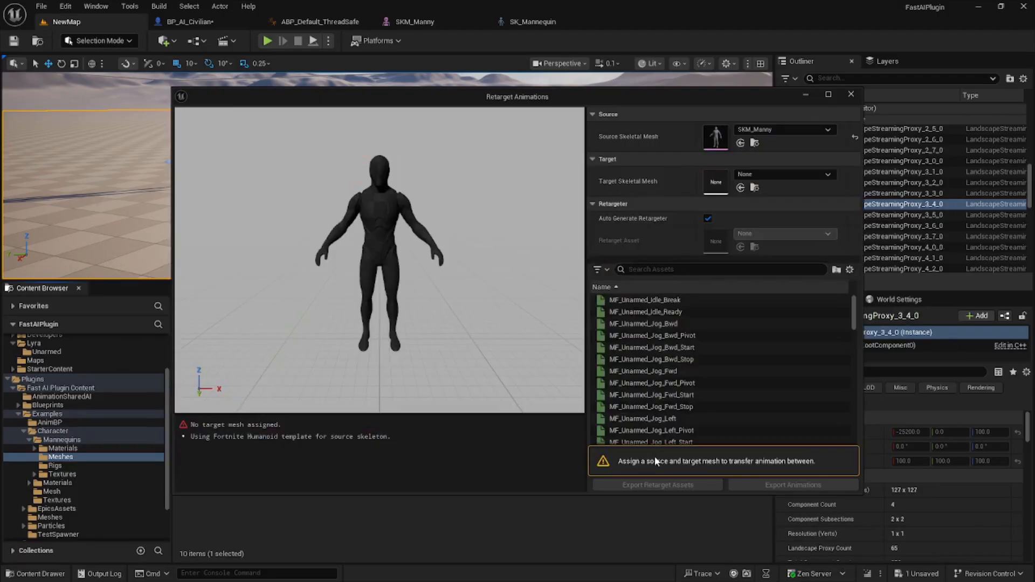
left_click(741, 188)
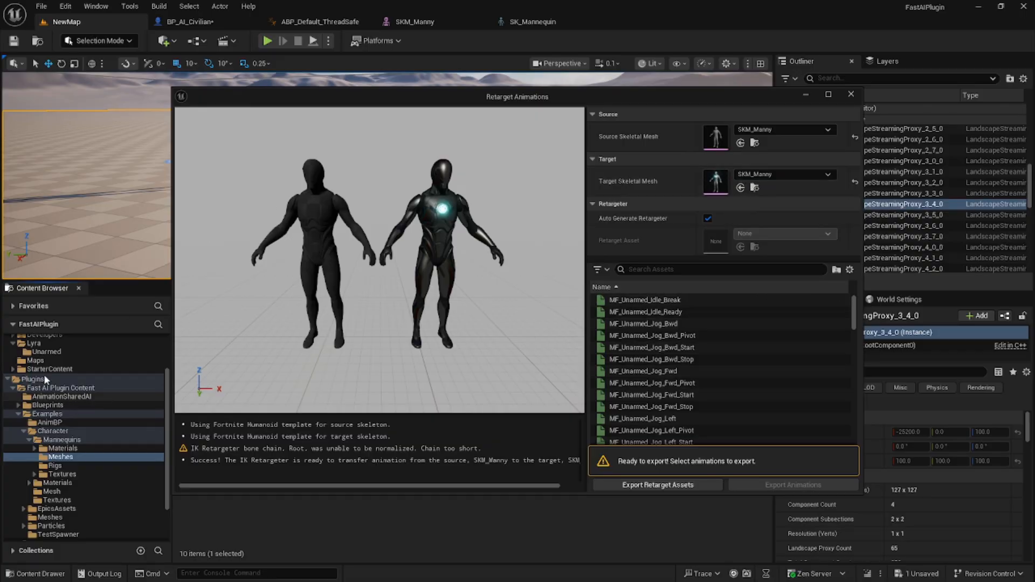
Create a folder named Unarmed_Edit inside the Lyra folder.
left_click(43, 345)
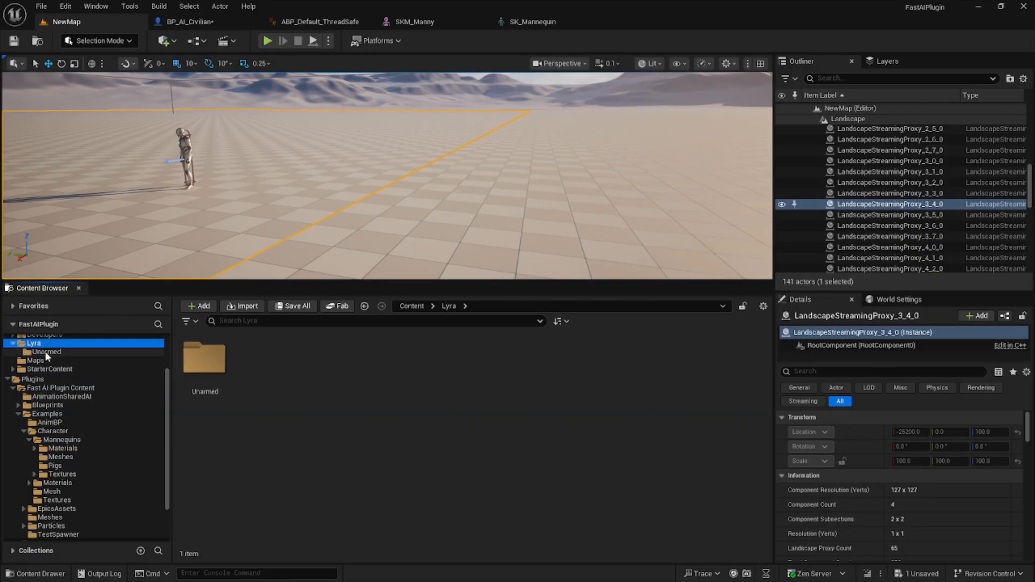
right_click(272, 409)
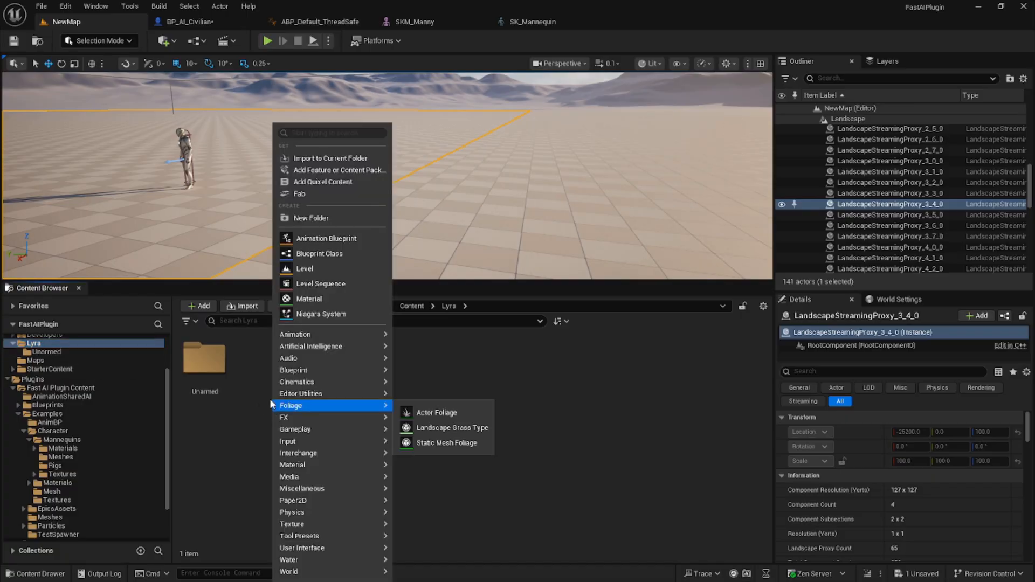
left_click(305, 218)
type("Una")
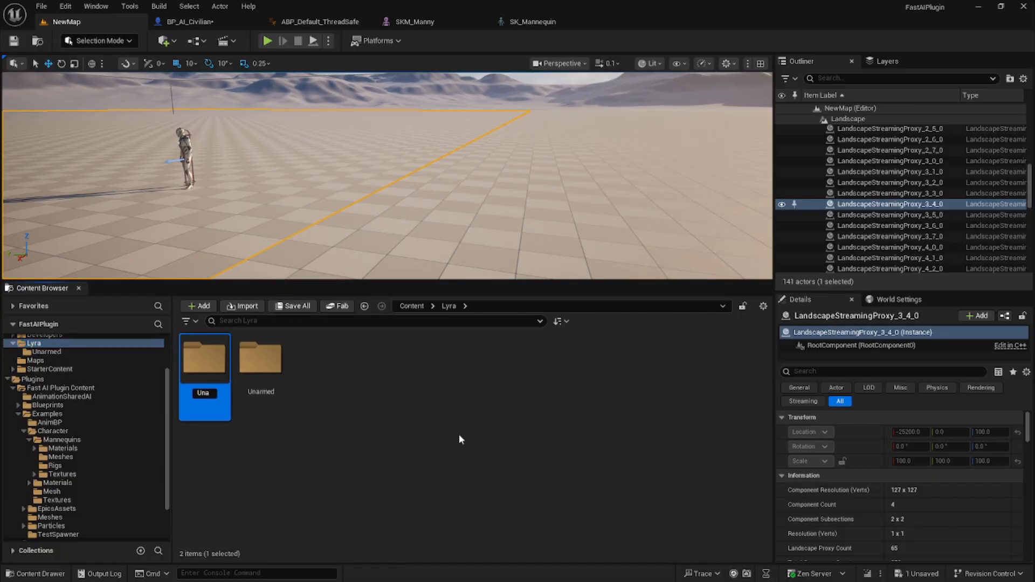
type("rmed_Edit")
key("Return")
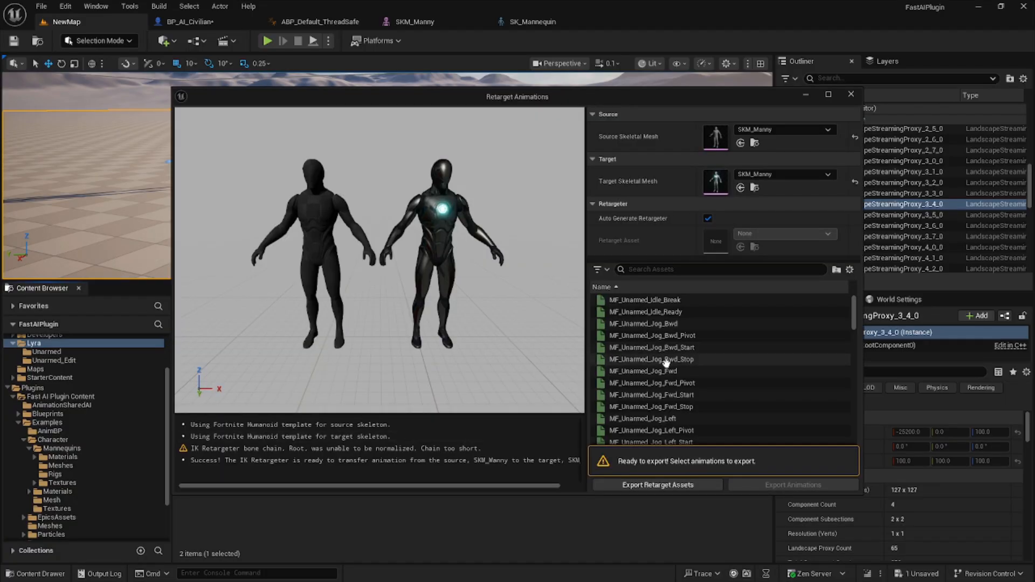
Export all the retargeted animations to Lyra/Unarmed_Edit, including referenced assets and retaining additive flags.
left_click(737, 345)
key("ctrl+a")
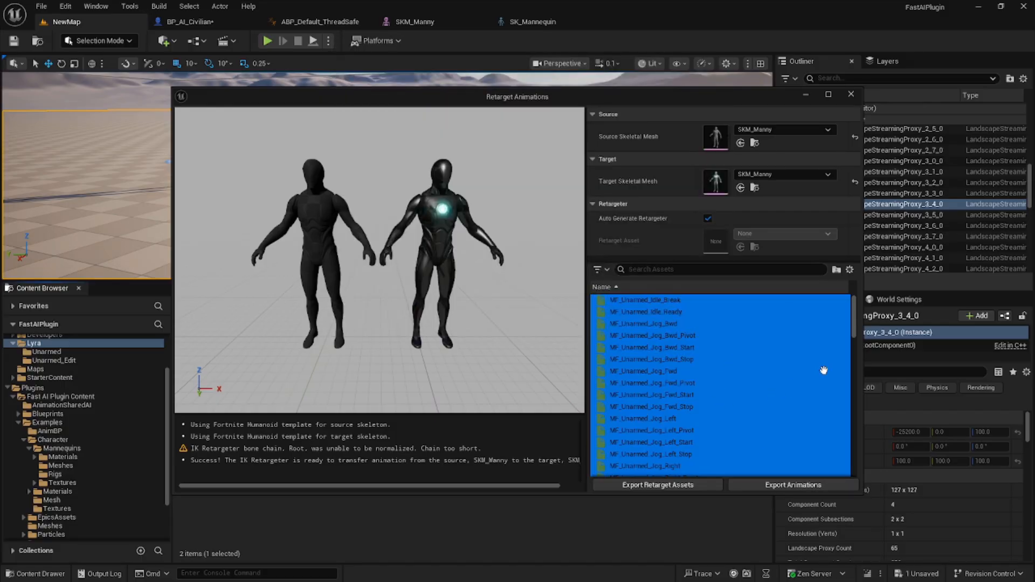
left_click(782, 485)
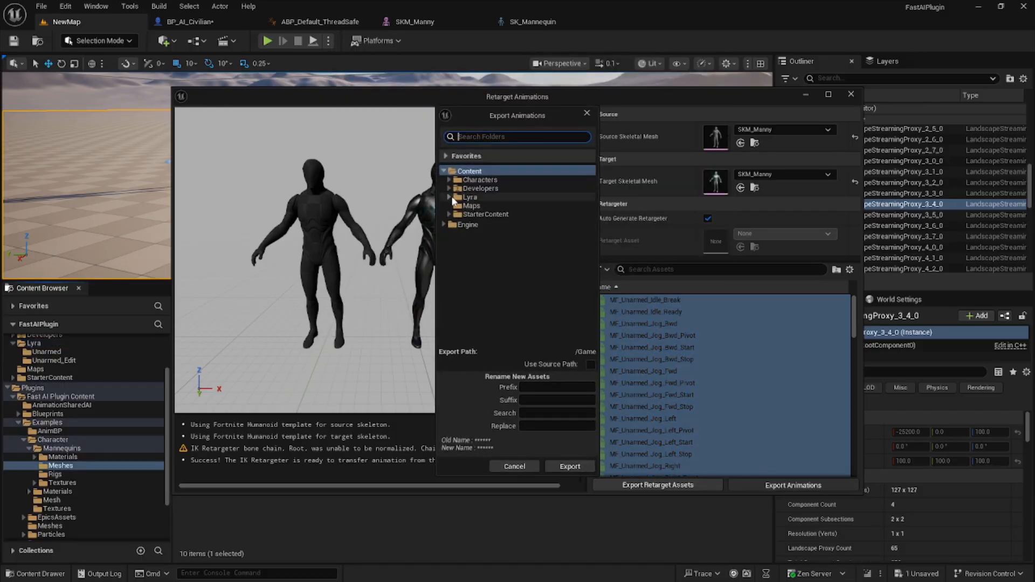
left_click(489, 214)
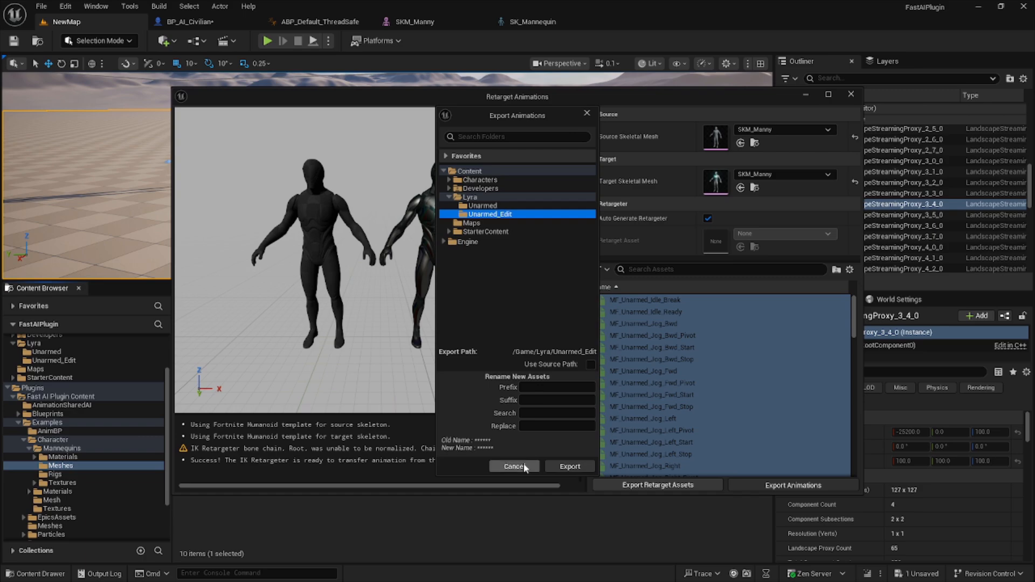
left_click(569, 466)
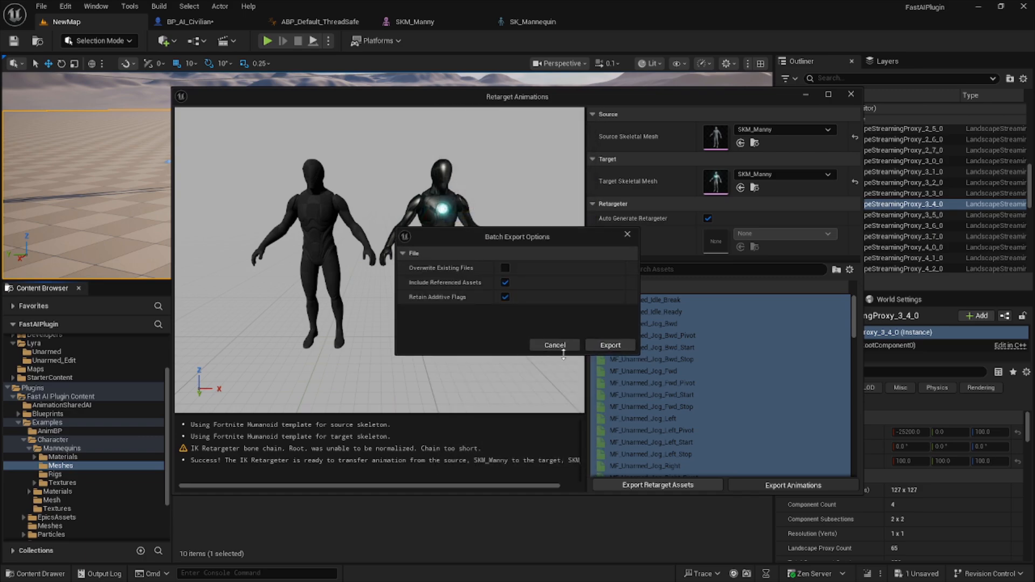
left_click(608, 347)
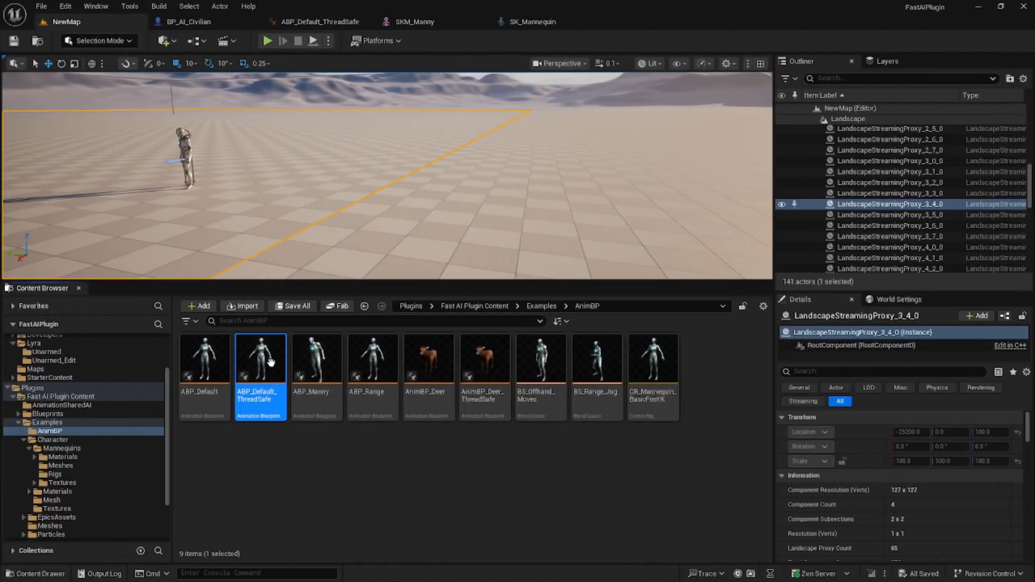
Open ABP_Default_ThreadSafe and add a Pose Search Motion Matching node below the MainState node in the AnimGraph.
double_click(271, 361)
scroll(365, 289, "up", 2)
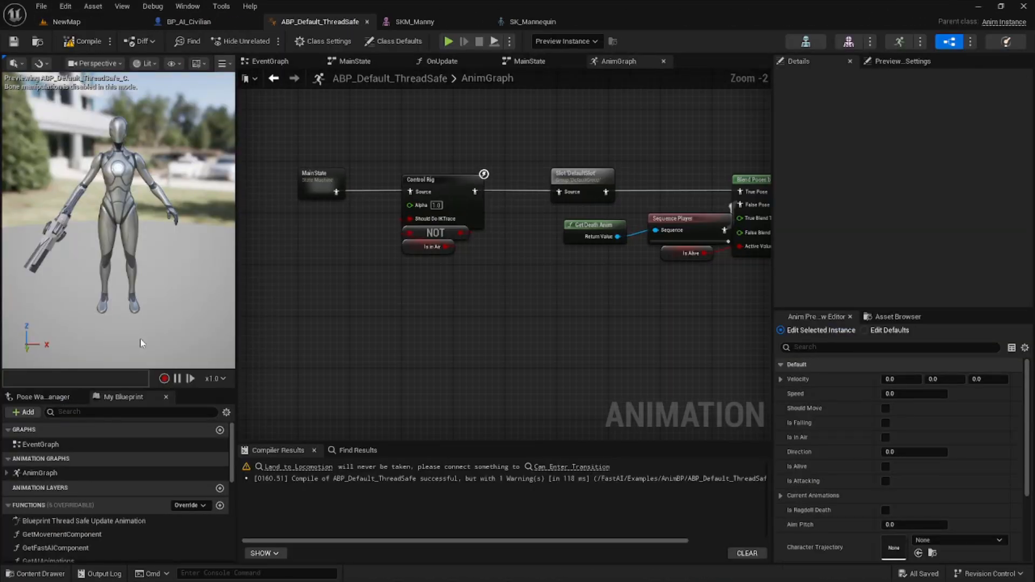
scroll(318, 322, "up", 1)
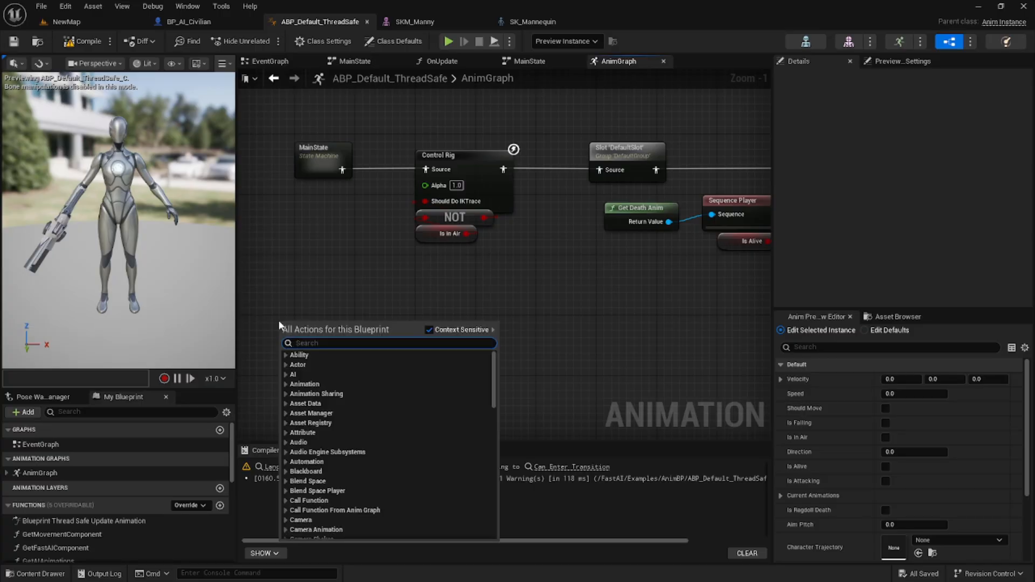
type("motion m")
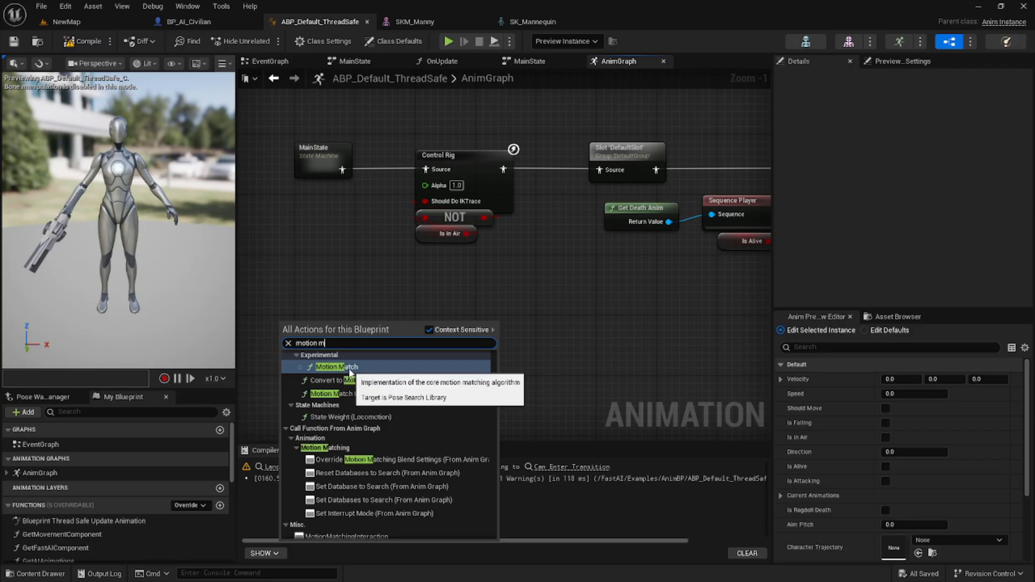
scroll(350, 378, "down", 3)
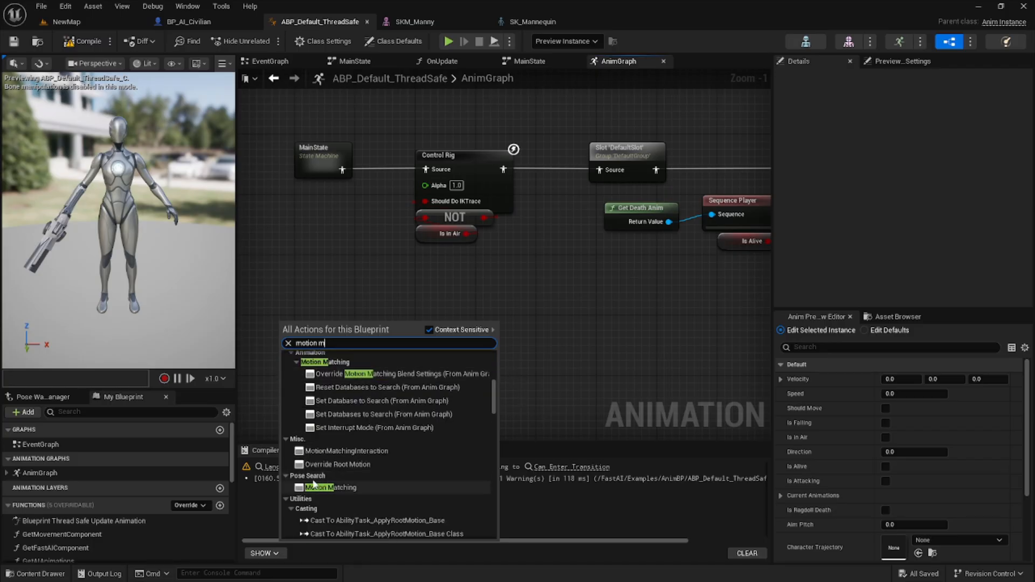
left_click(331, 487)
right_click_drag(338, 373, 400, 353)
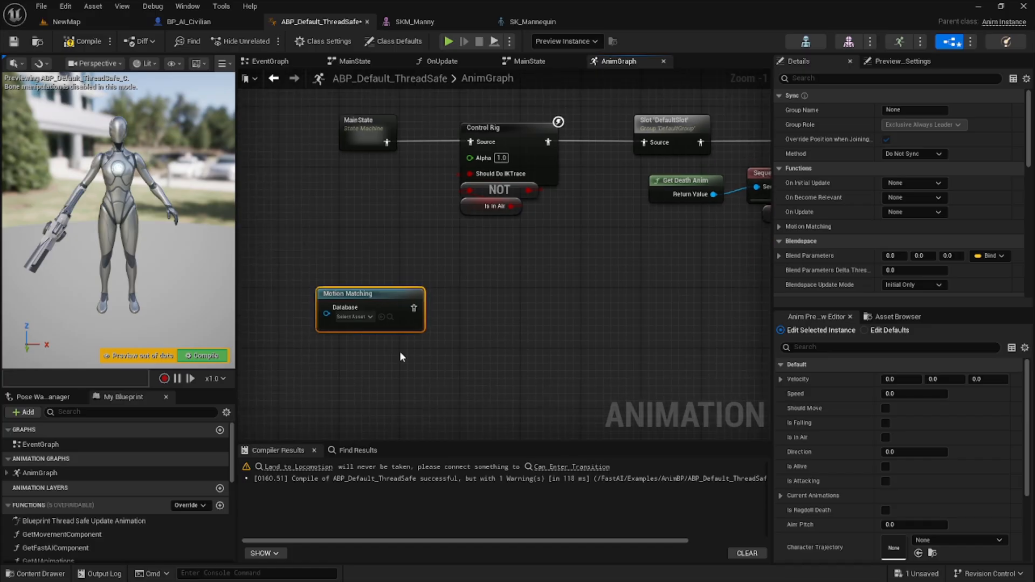
Add a Pose History node beside the Motion Matching node, connect Motion Matching's output to its Source, and compile the blueprint.
right_click(469, 303)
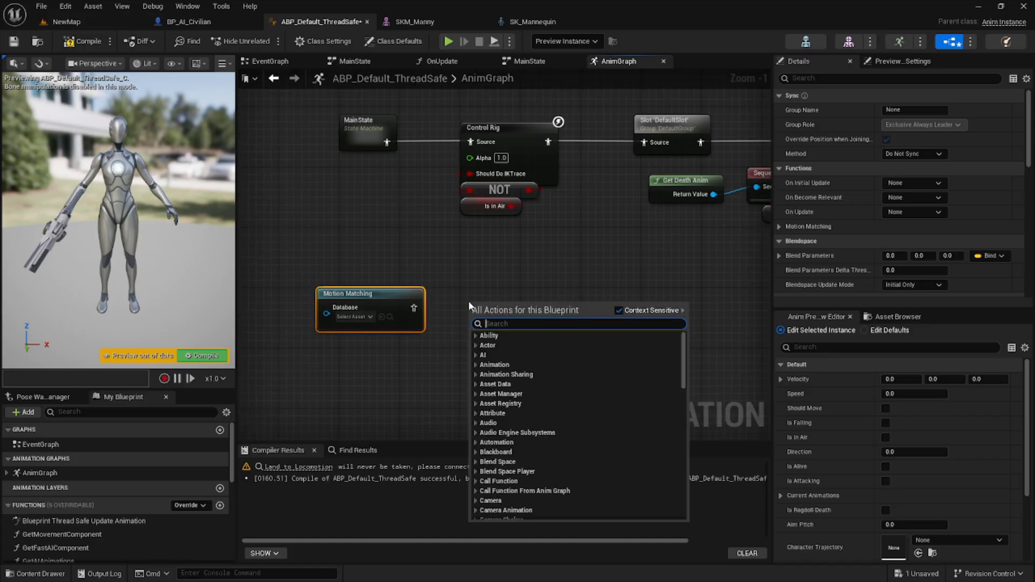
type("pose his")
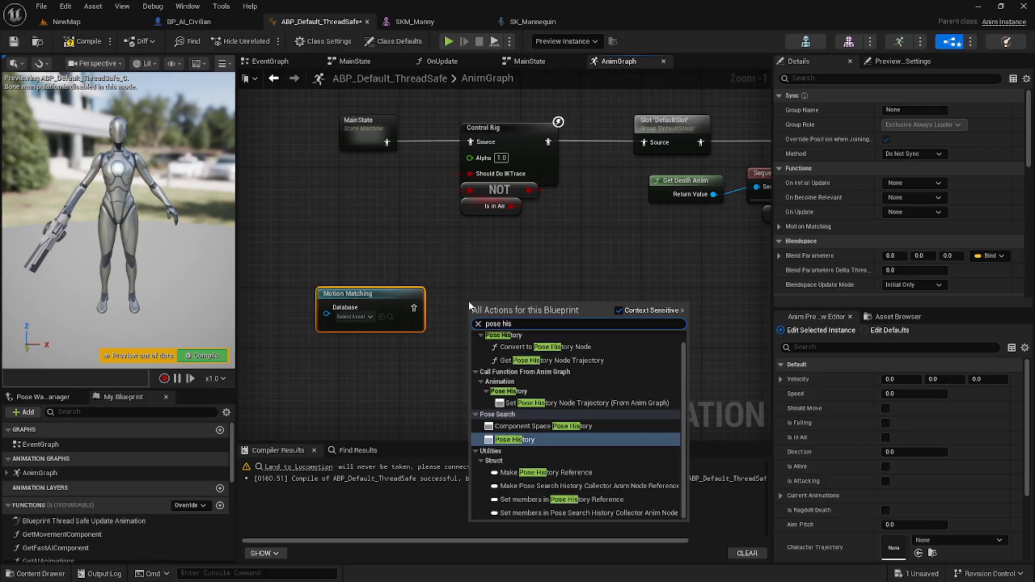
key("Return")
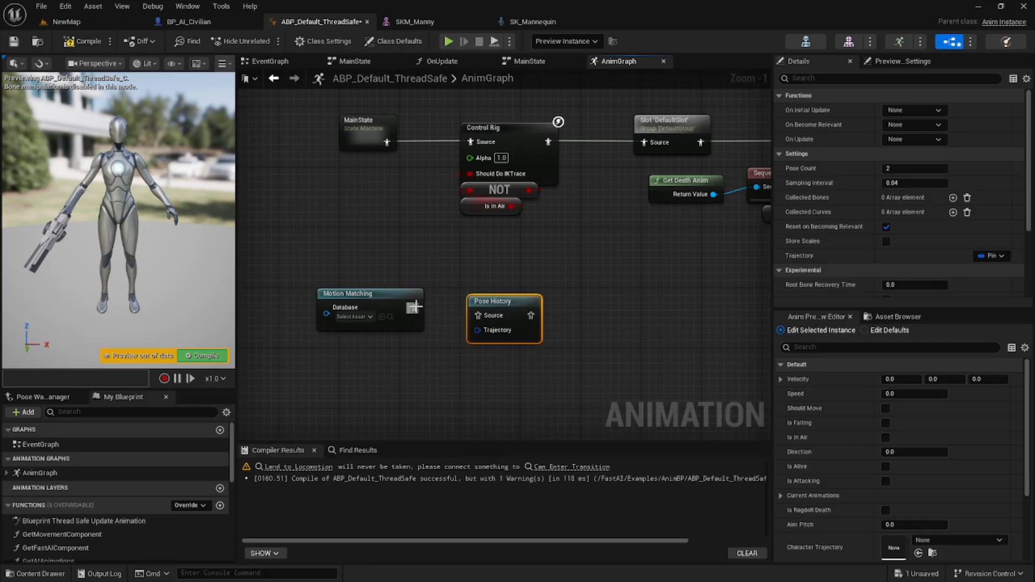
left_click_drag(413, 307, 487, 302)
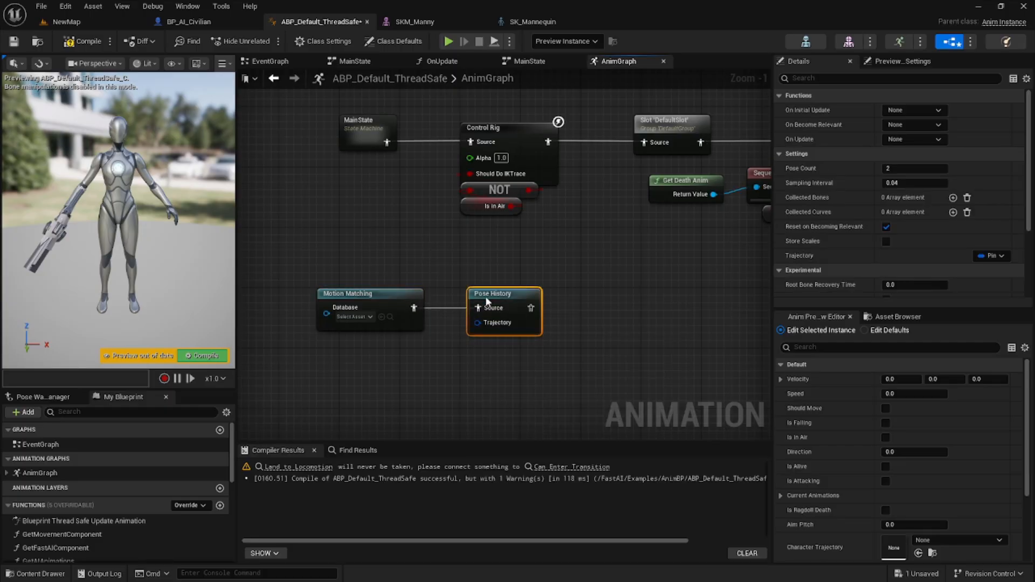
left_click(83, 42)
Create a Pose Search Schema in the level project's Lyra content folder, using the first listed SK_Mannequin as its skeleton.
left_click(80, 22)
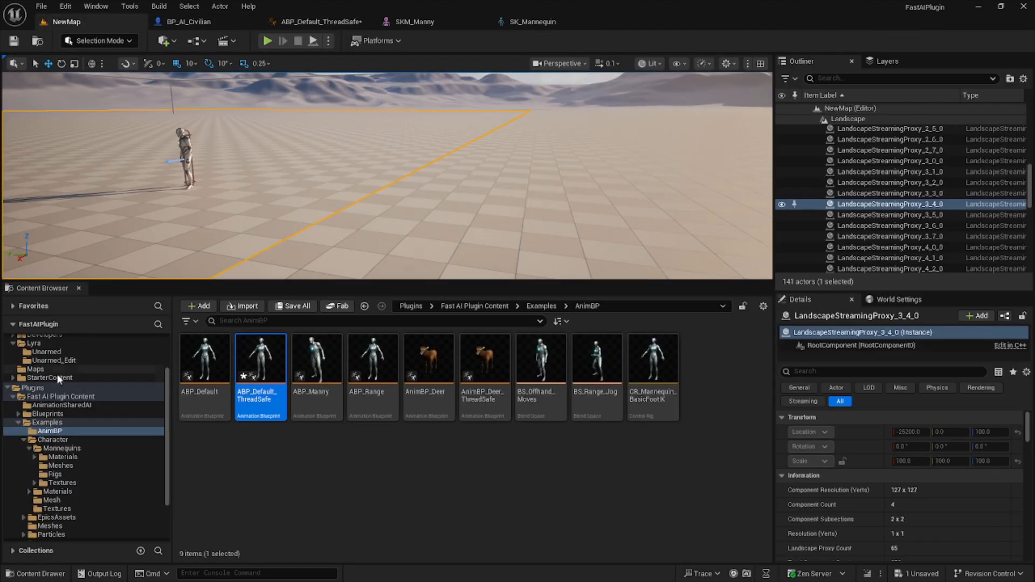
left_click(34, 343)
right_click(376, 412)
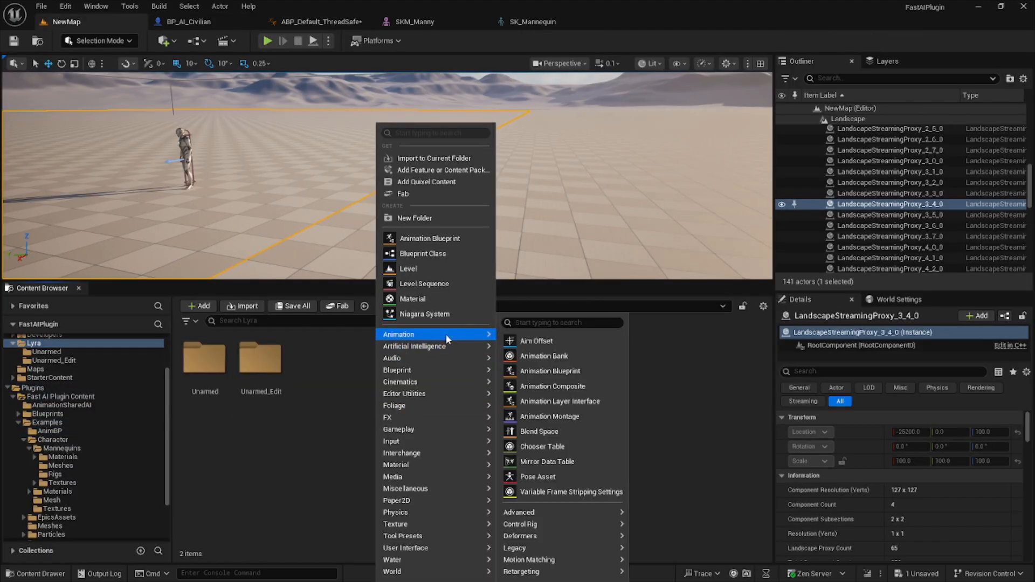
mouse_move(420, 346)
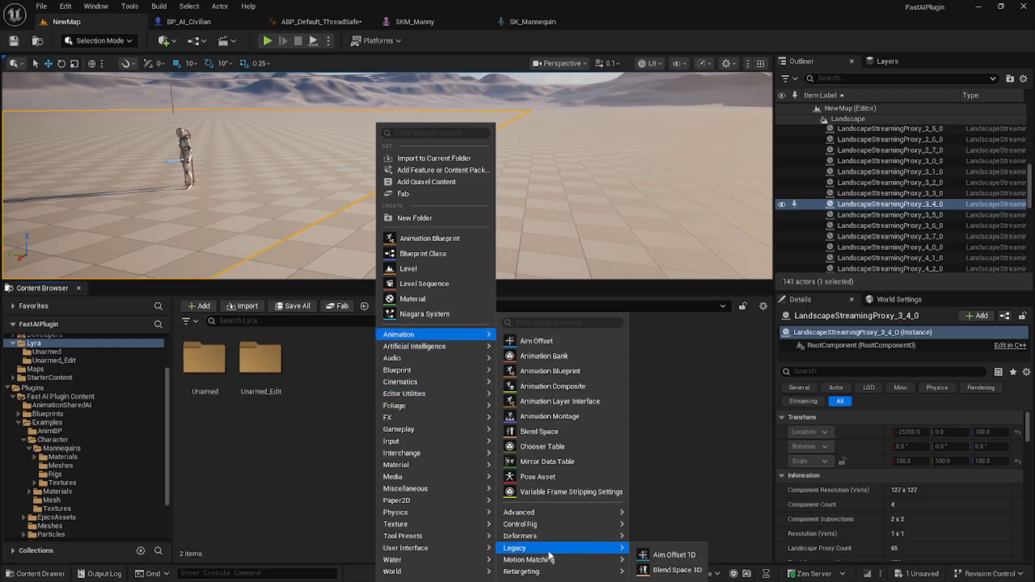
mouse_move(537, 561)
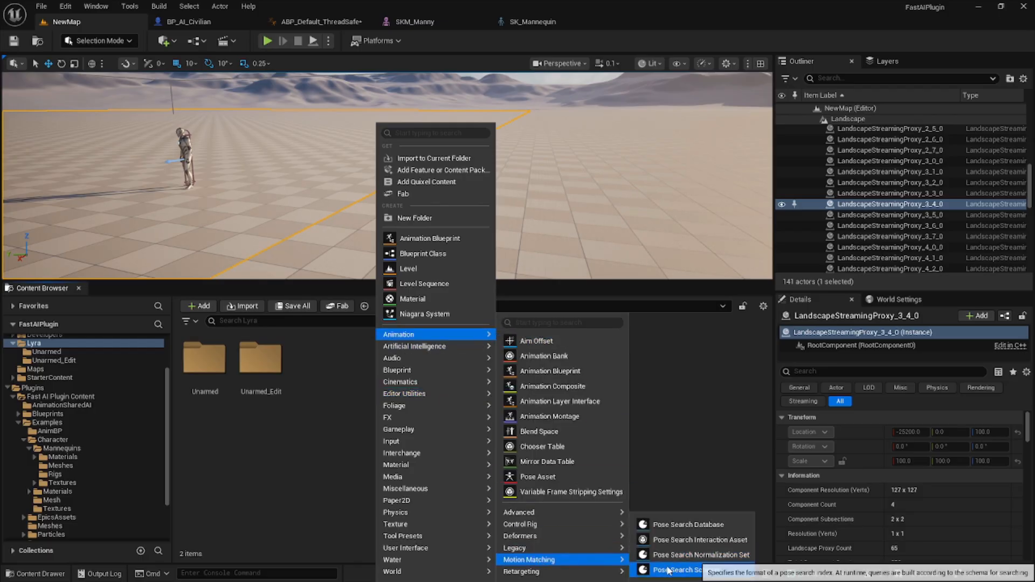
left_click(690, 570)
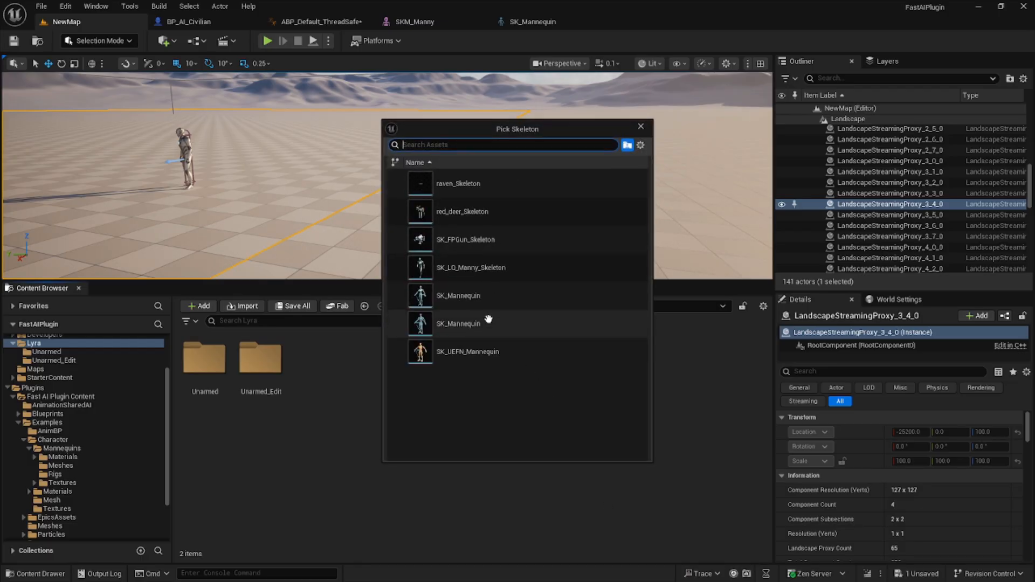
left_click(640, 145)
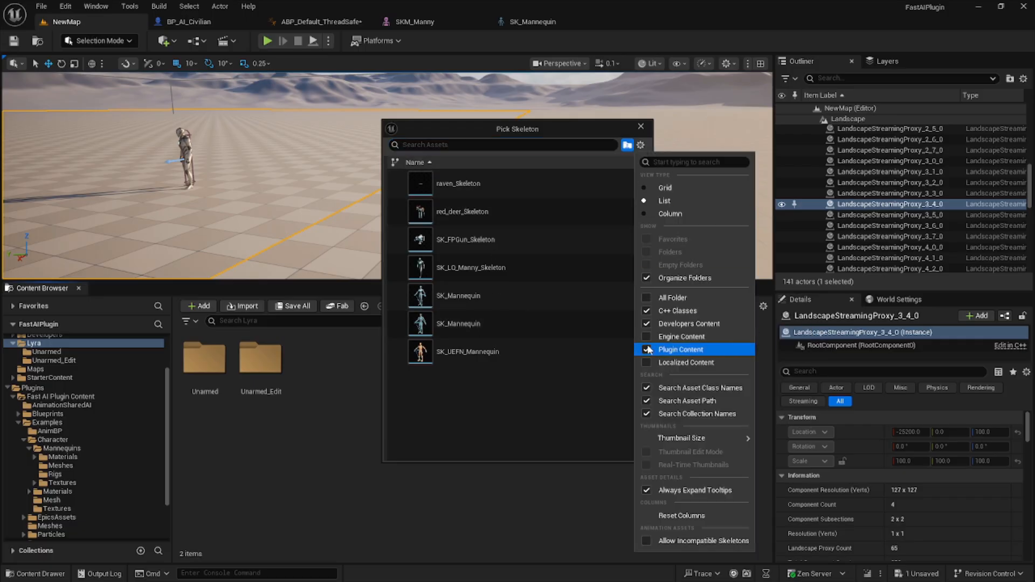
left_click(581, 135)
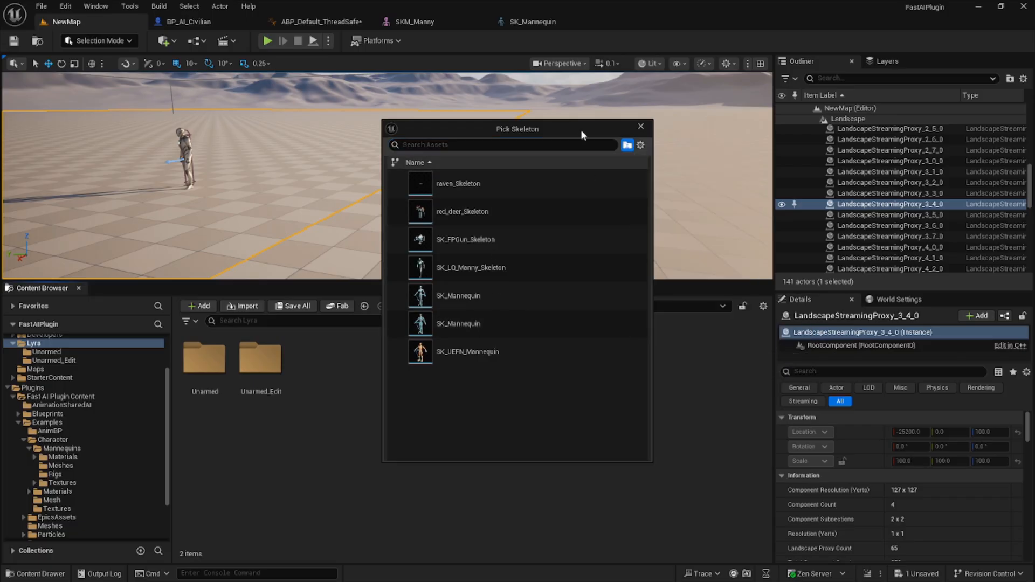
left_click(463, 295)
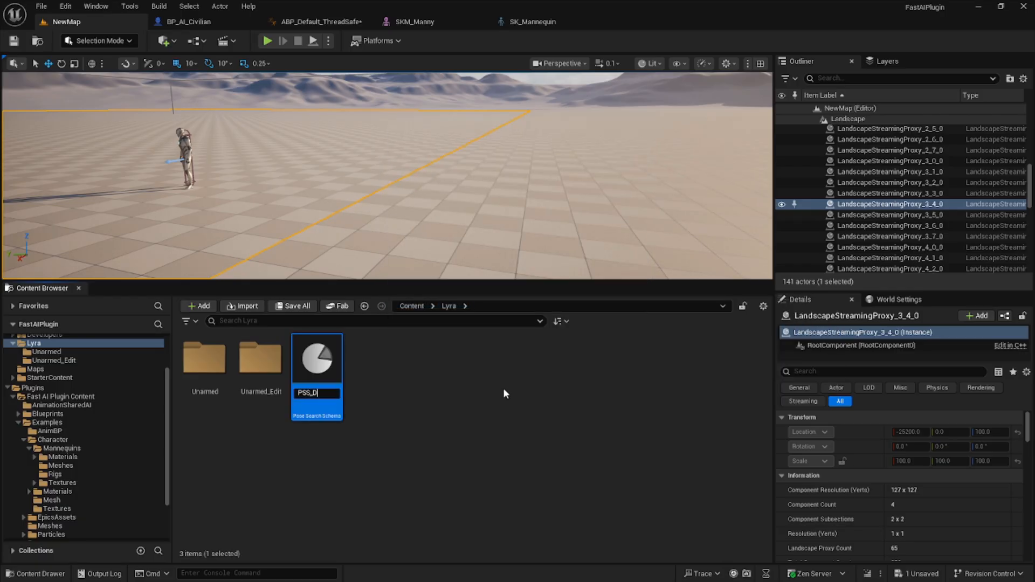
Name the new schema PSS_Default, save it with its default channels and close it.
type("PSS_Default")
key("Return")
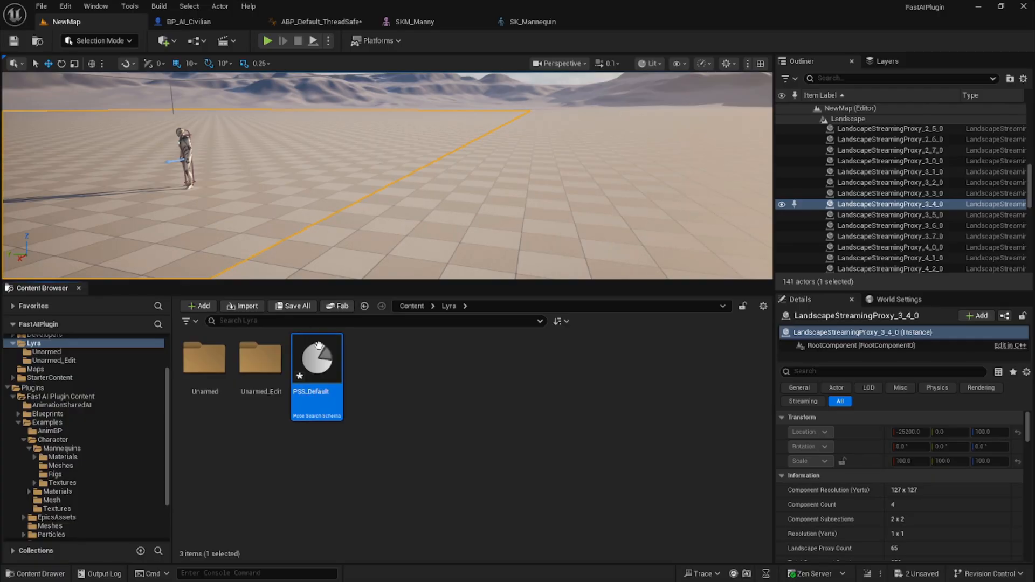
double_click(324, 361)
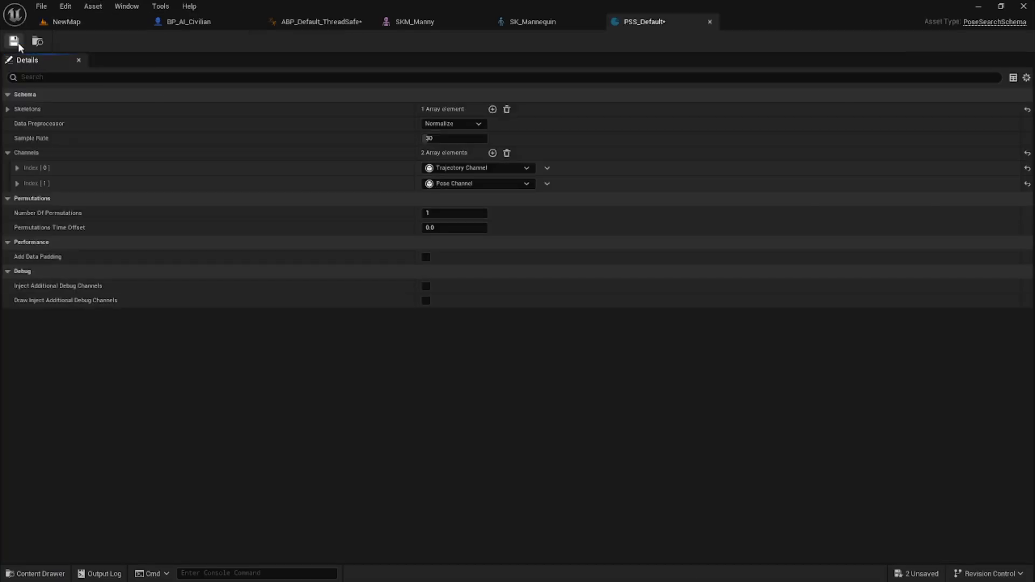
left_click(710, 21)
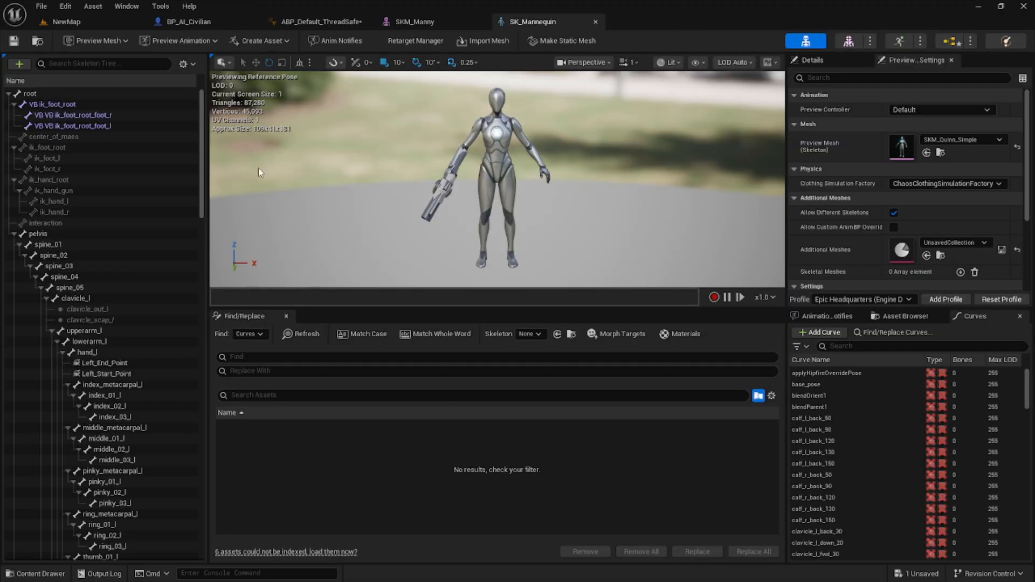
Create a Pose Search Database named PSD_Jog in the Lyra folder using the PSS_Default schema, and save all assets.
left_click(66, 21)
right_click(381, 376)
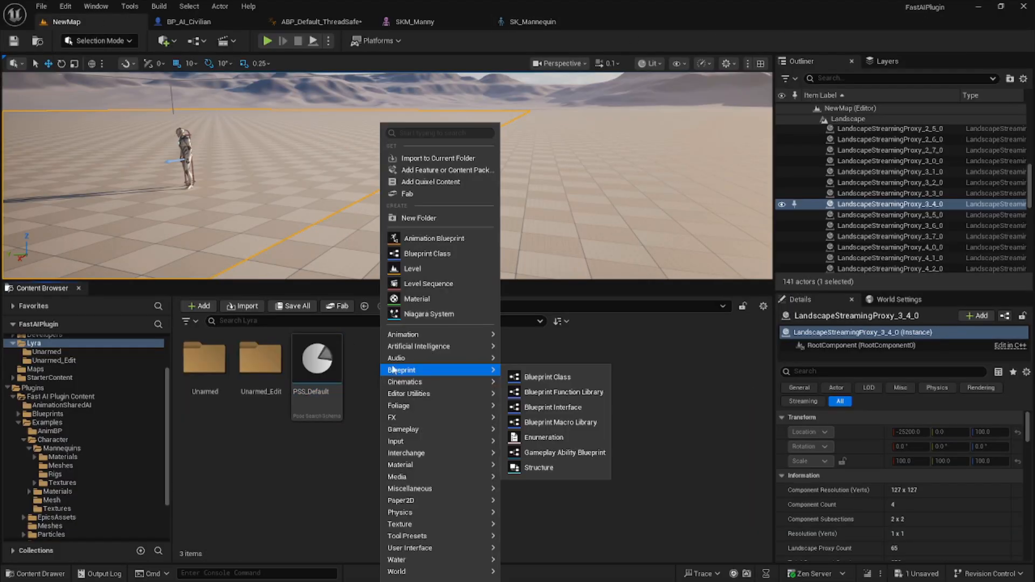
mouse_move(491, 346)
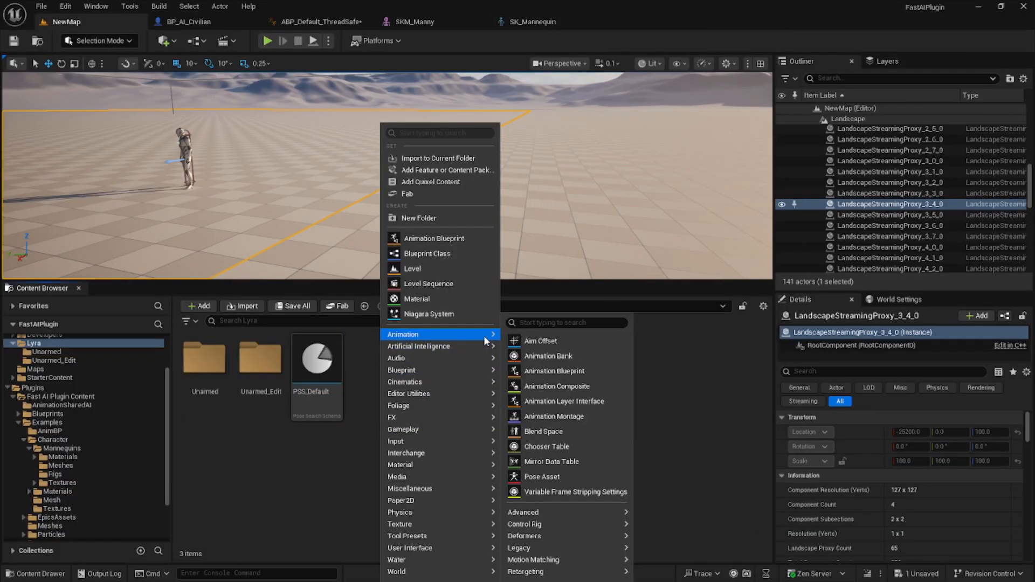
mouse_move(575, 560)
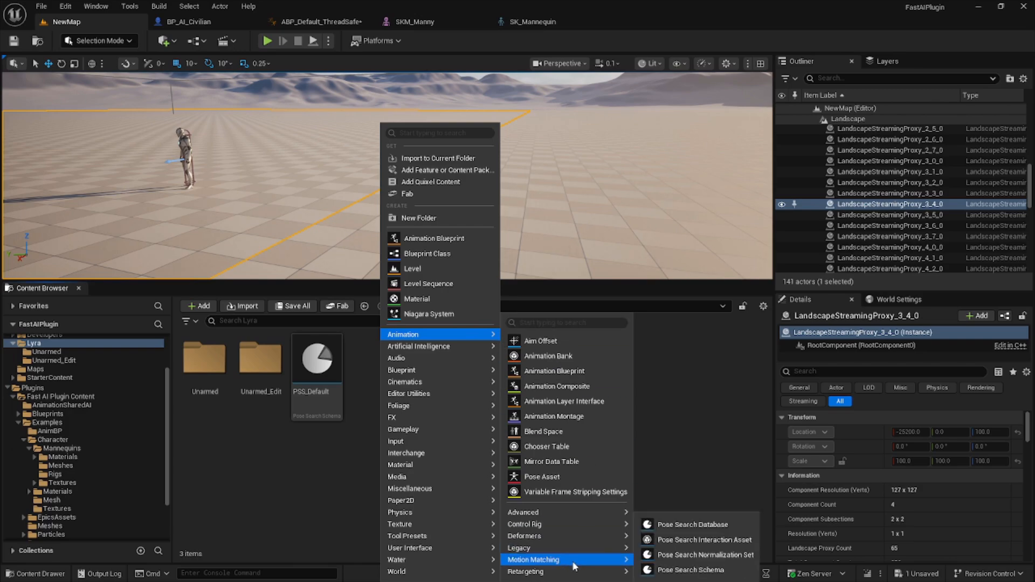
left_click(697, 530)
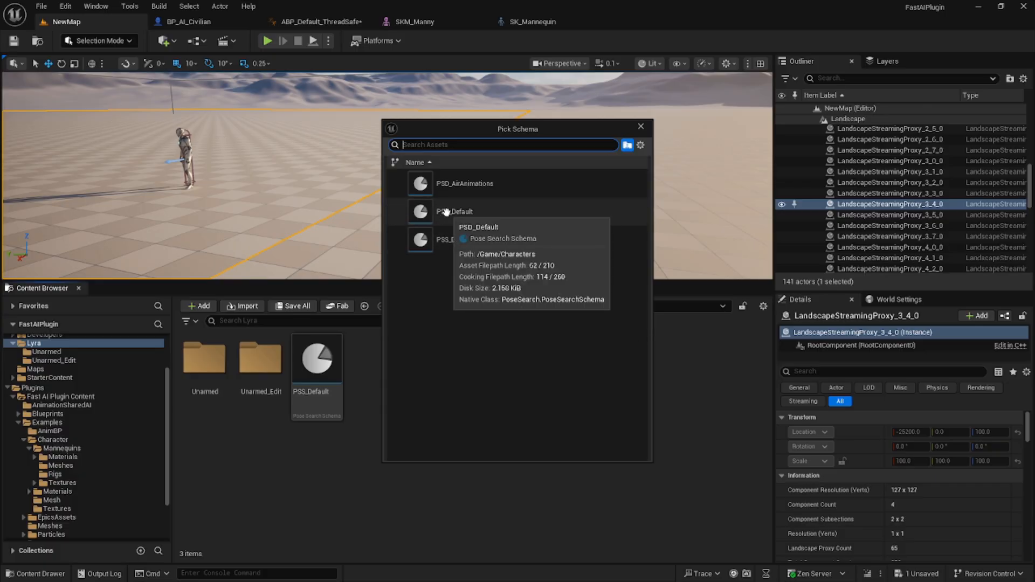
left_click(442, 241)
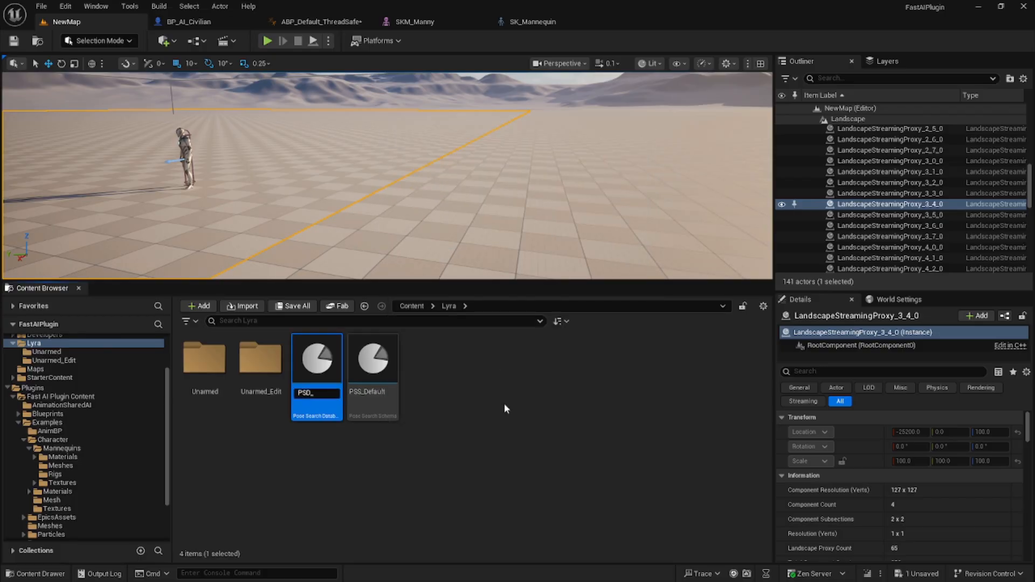
type("PSD_Jog")
key("Return")
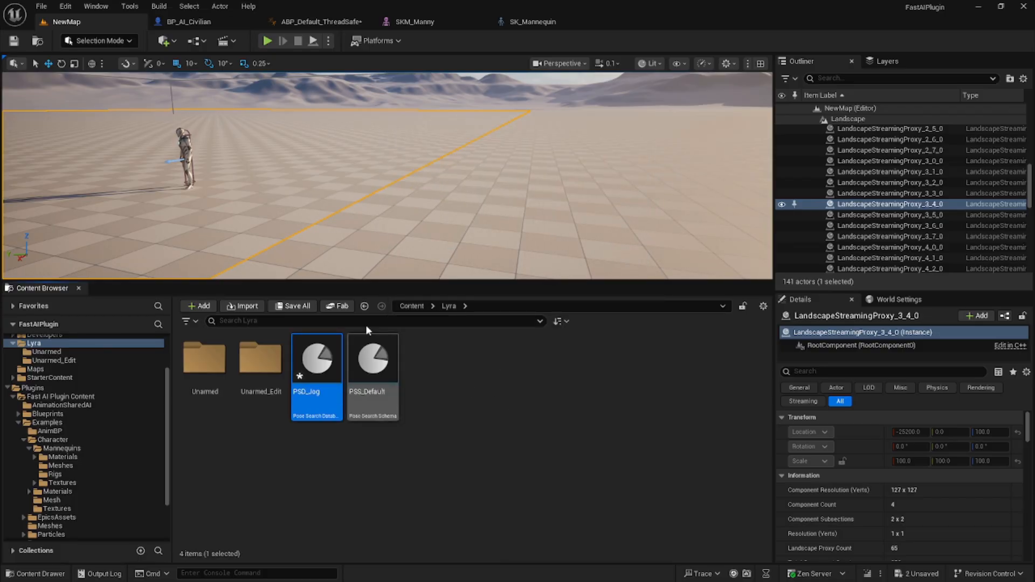
left_click(293, 306)
left_click(604, 418)
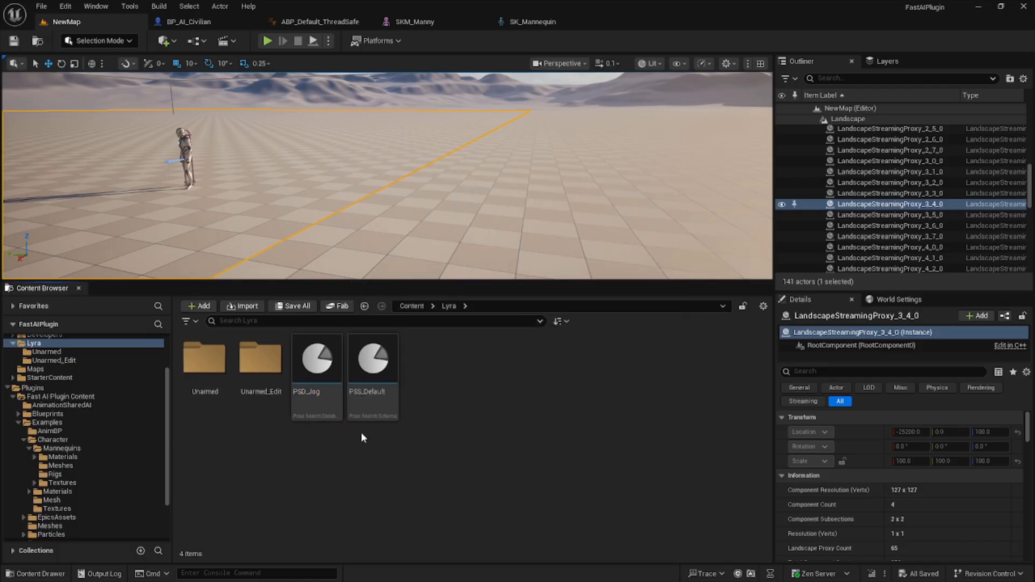
Duplicate the PSD_Jog database and name the copy PSD_Idle.
key("ctrl+d")
key("End")
key("BackSpace")
key("BackSpace")
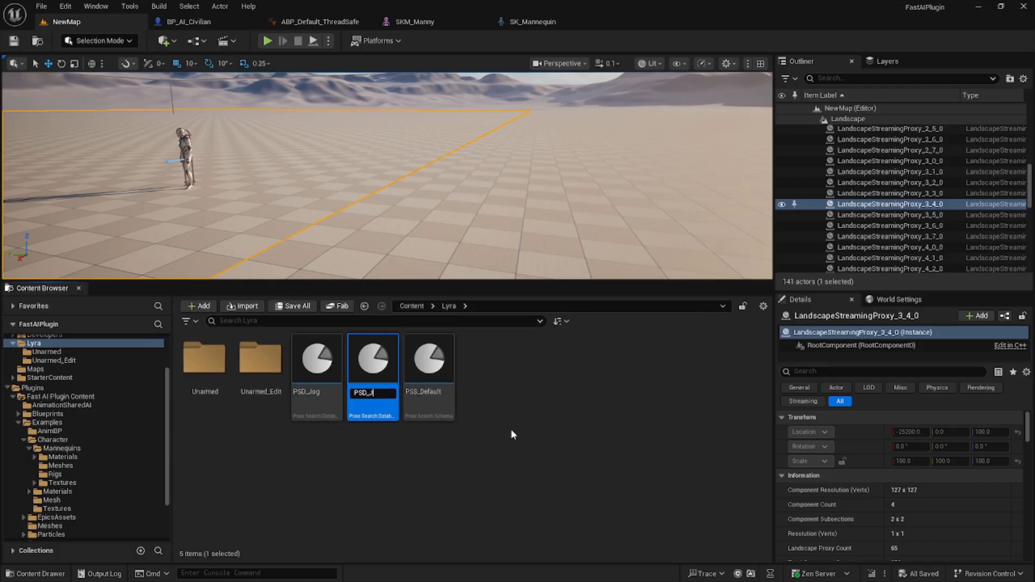
key("BackSpace")
key("BackSpace")
type("Idle")
key("Return")
Duplicate the PSD_Idle database as PSD_Walk and save all the new assets.
key("ctrl+d")
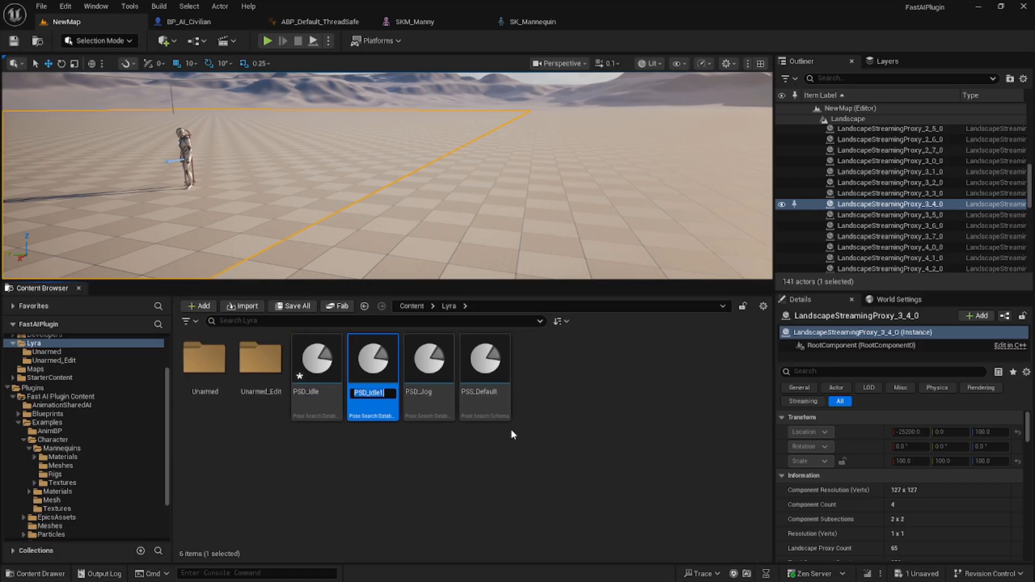
key("End")
key("BackSpace")
key("BackSpace")
key("BackSpace")
key("BackSpace")
key("BackSpace")
type("Walk")
key("Return")
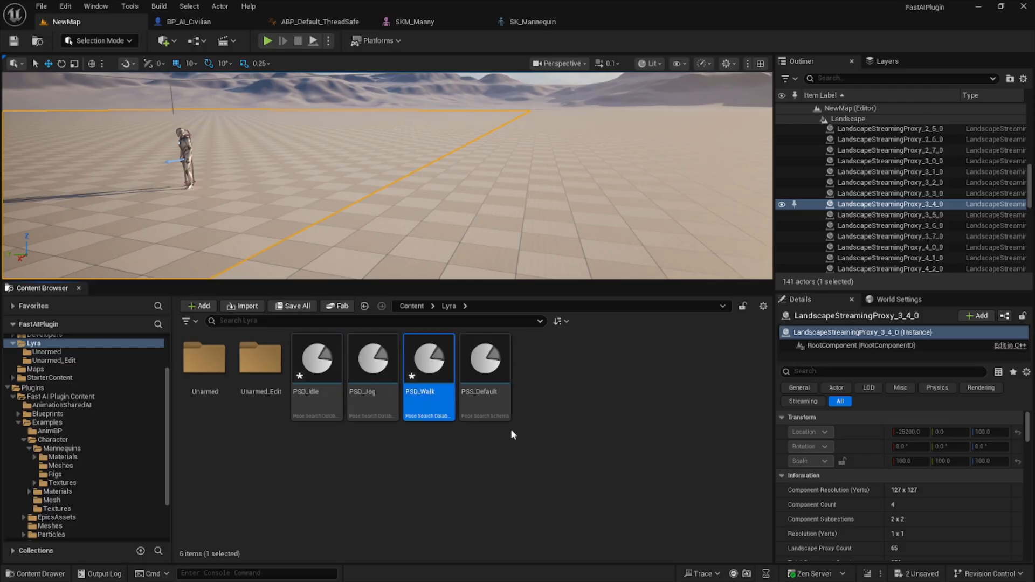
left_click(305, 306)
left_click(592, 418)
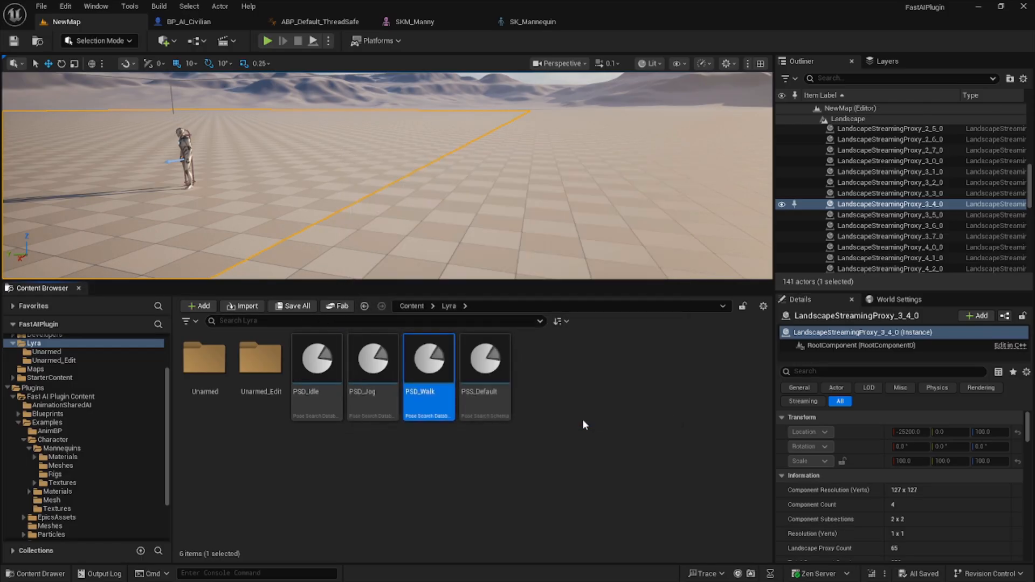
Open the PSD_Idle database and filter the Lyra/Unarmed_Edit folder for "idle" animations.
double_click(330, 374)
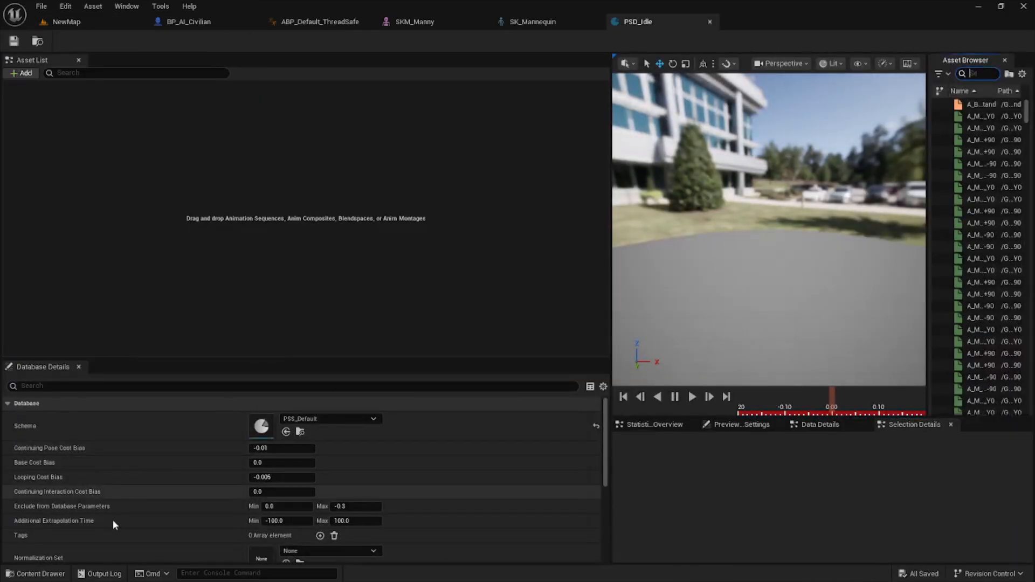
left_click(30, 573)
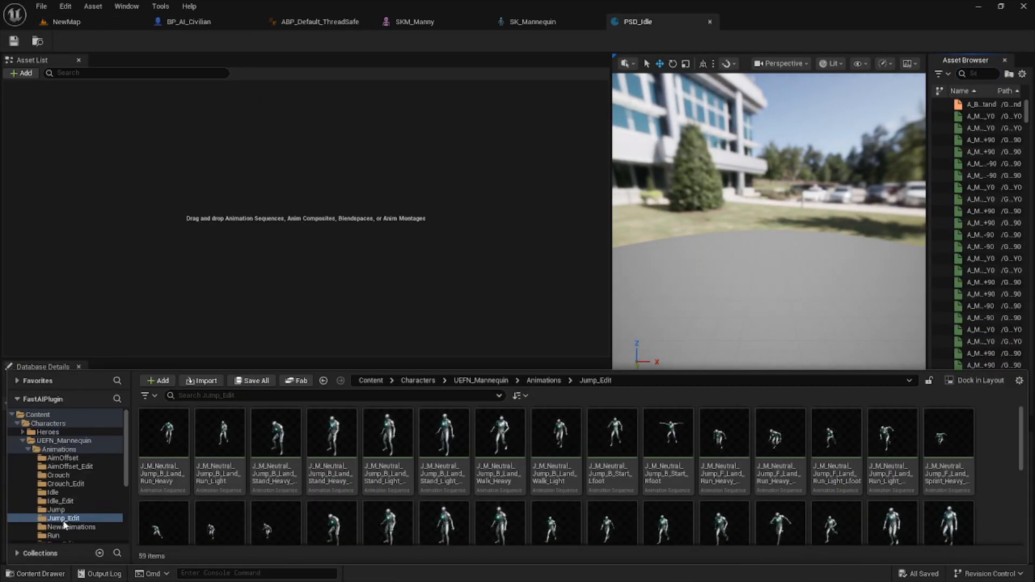
left_click(21, 440)
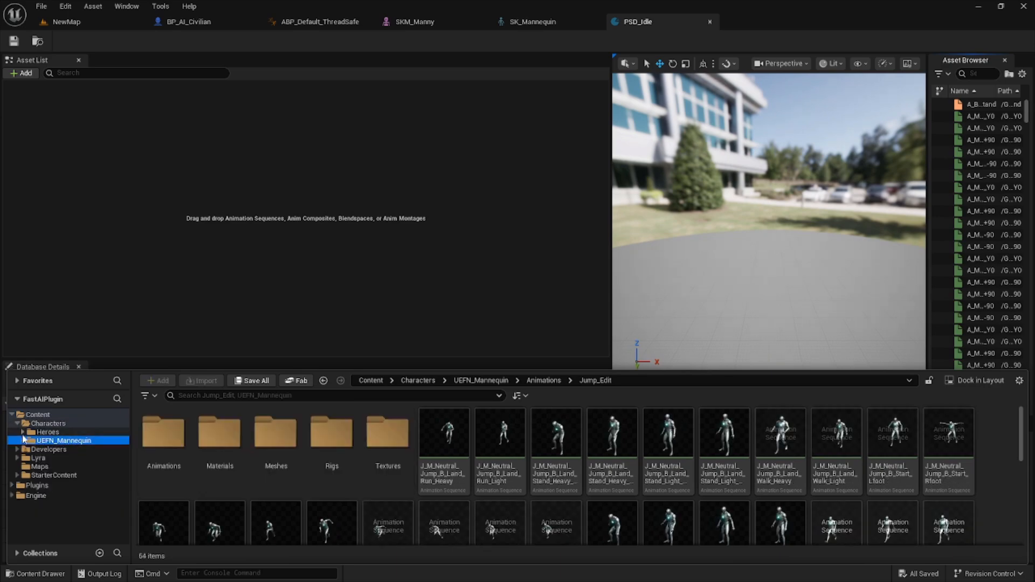
left_click(17, 457)
left_click(55, 475)
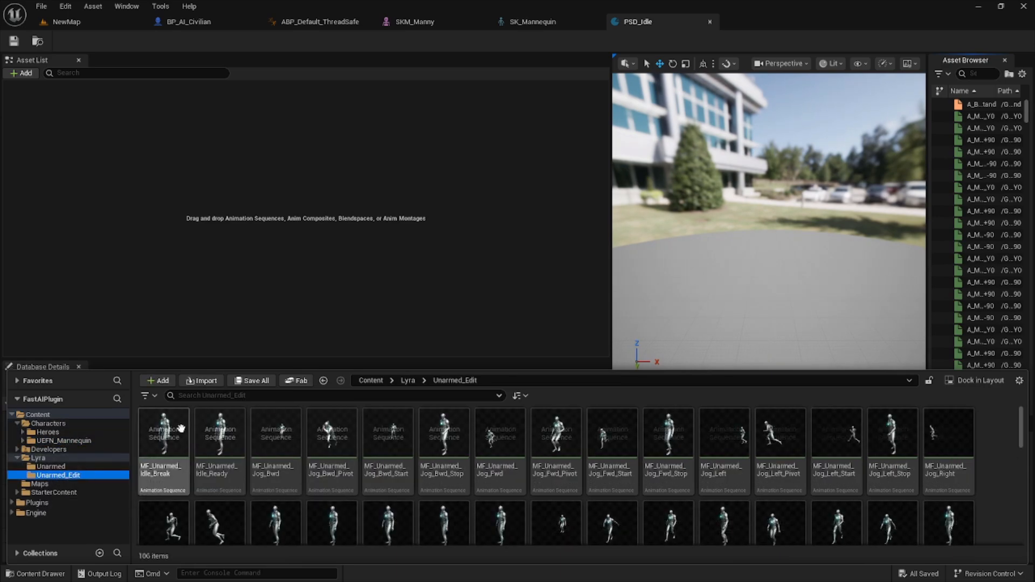
left_click(224, 397)
type("idle")
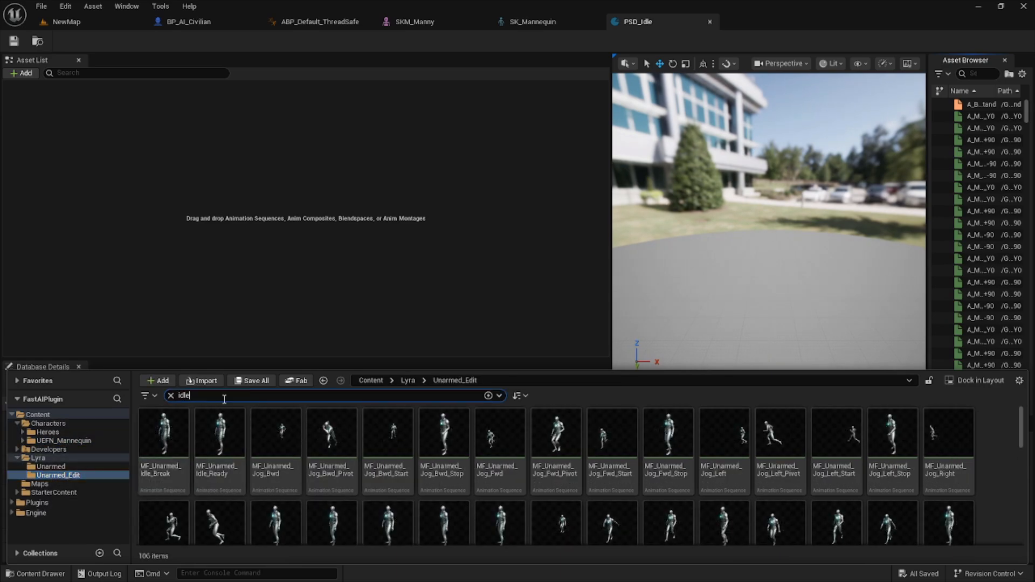
Add all the filtered idle animations except MM_Unarmed_Crouch_Idle to PSD_Idle's asset list, and save the database.
left_click(308, 454)
key("ctrl+a")
left_click(291, 455, "ctrl")
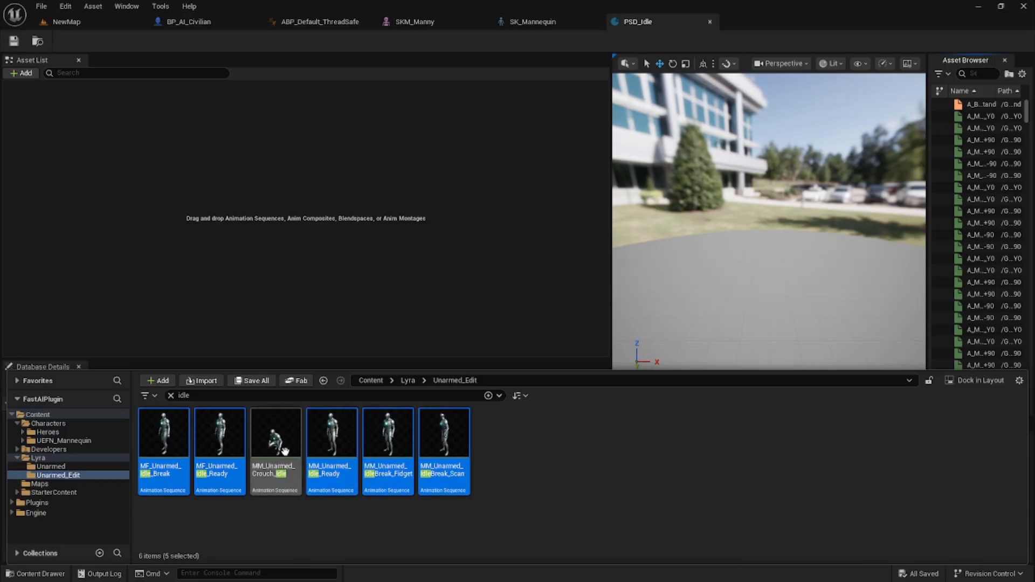
left_click_drag(330, 439, 271, 295)
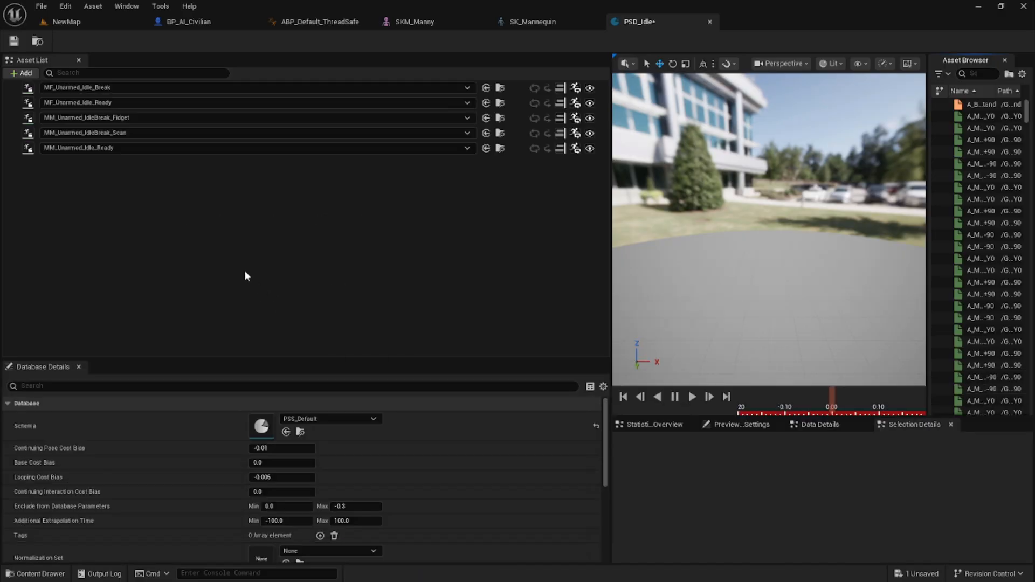
key("ctrl+a")
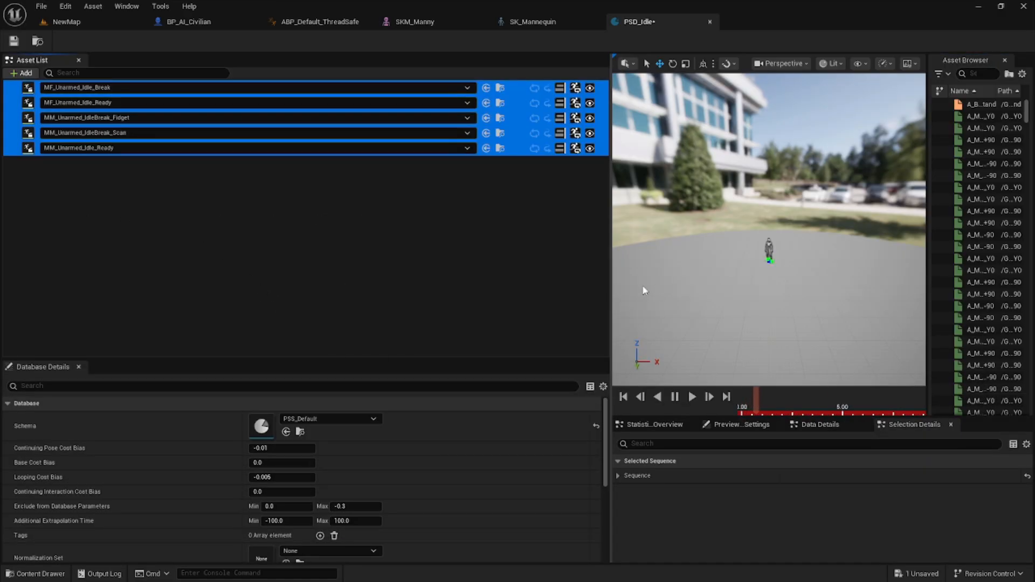
left_click(14, 41)
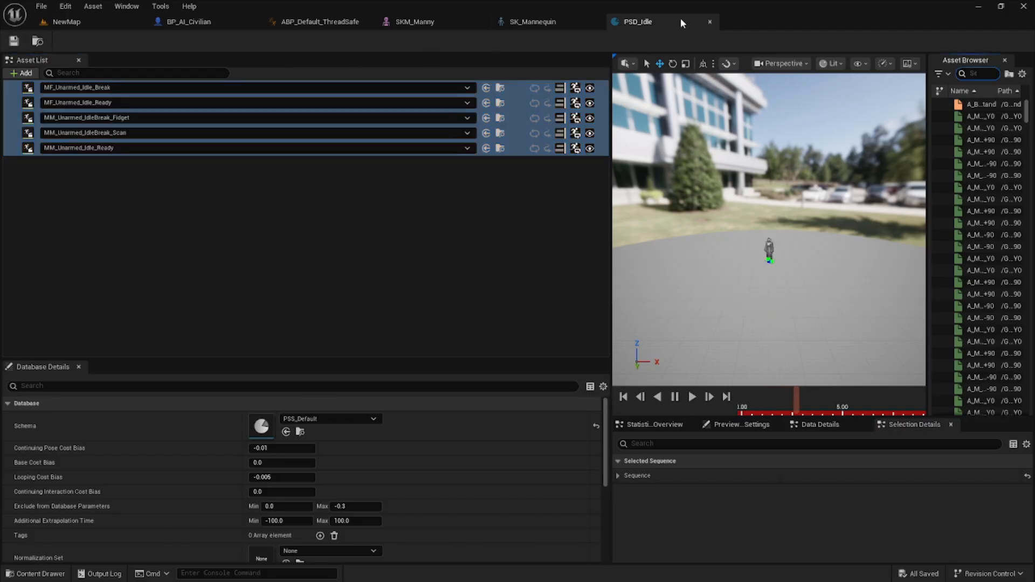
Close PSD_Idle, open the PSD_Jog database, and filter the Lyra/Unarmed_Edit folder for "jog" animations.
left_click(710, 22)
left_click(114, 21)
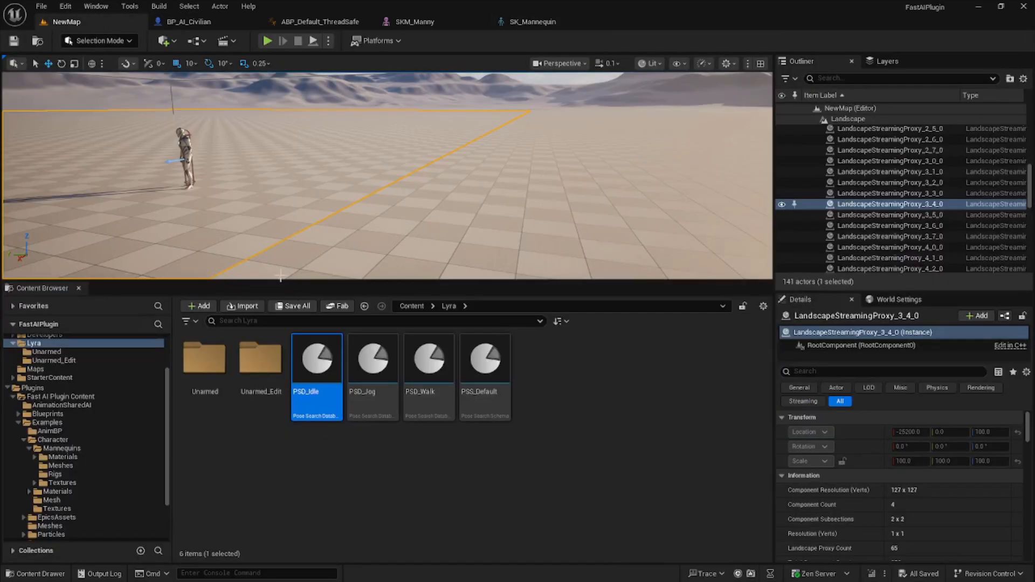
left_click(369, 360)
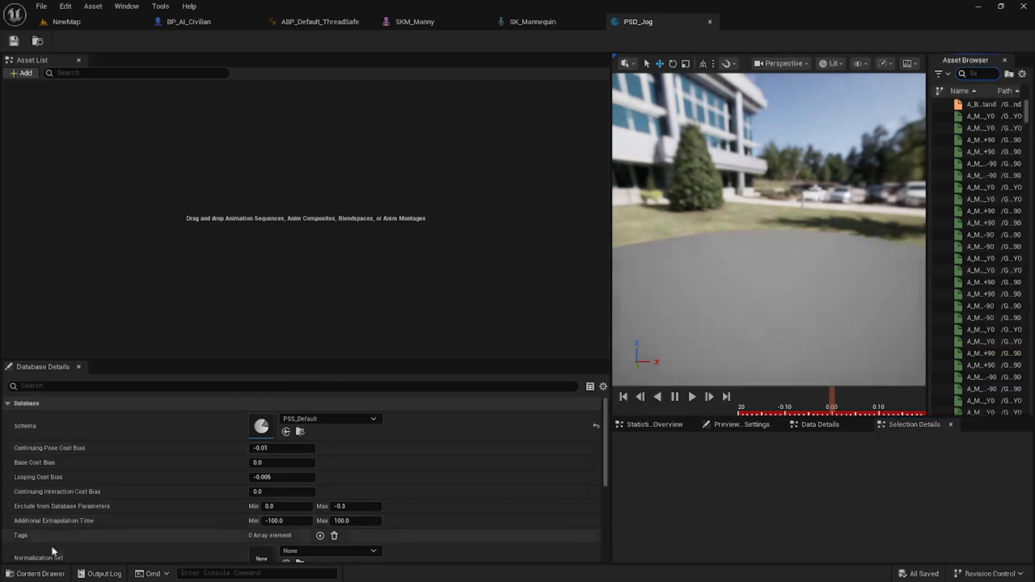
left_click(43, 573)
left_click(352, 395)
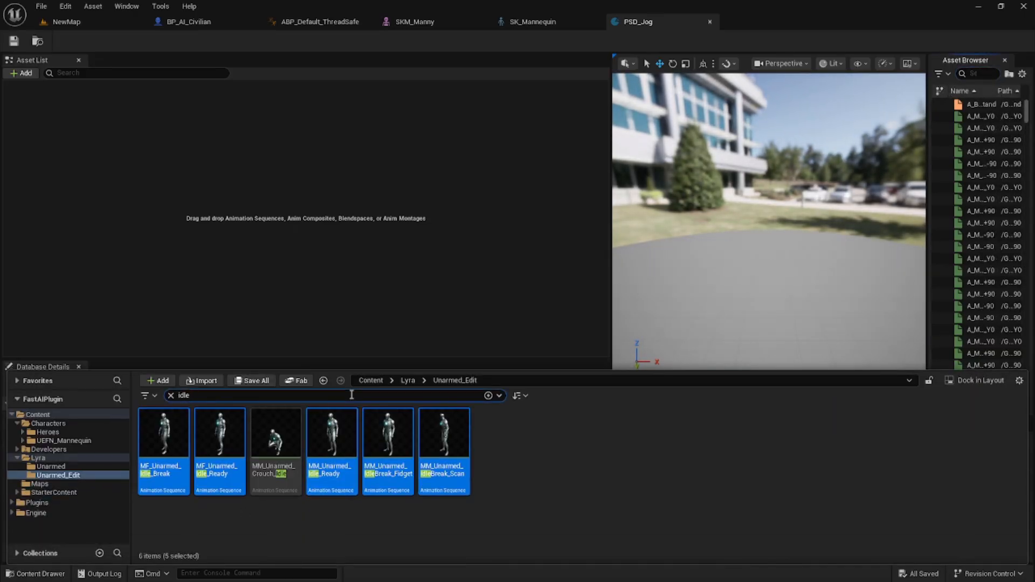
type("jog")
scroll(377, 474, "down", 2)
Add all the filtered jog animations to PSD_Jog's asset list, then save and close the database.
left_click(383, 482)
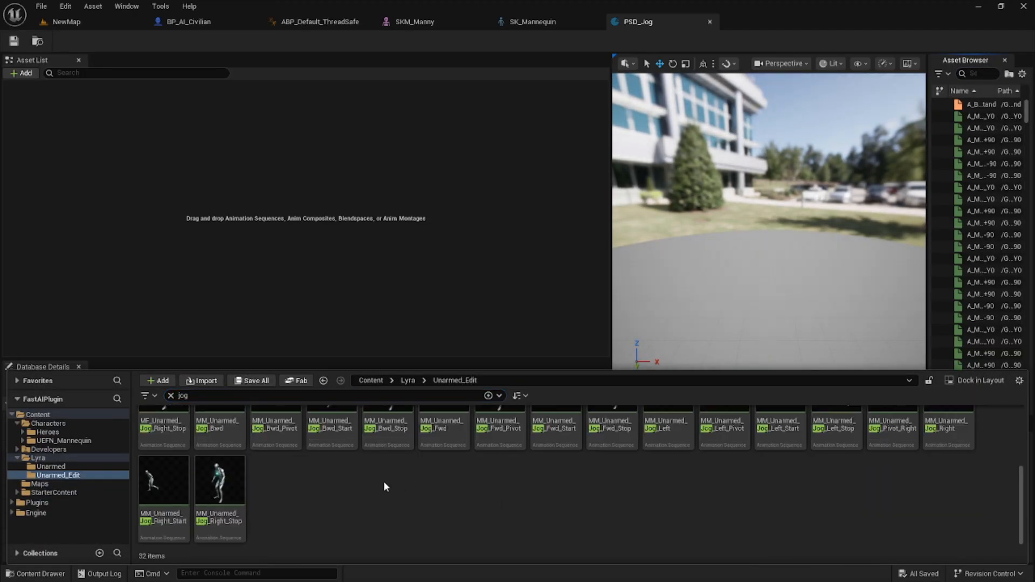
key("ctrl+a")
left_click_drag(218, 483, 210, 308)
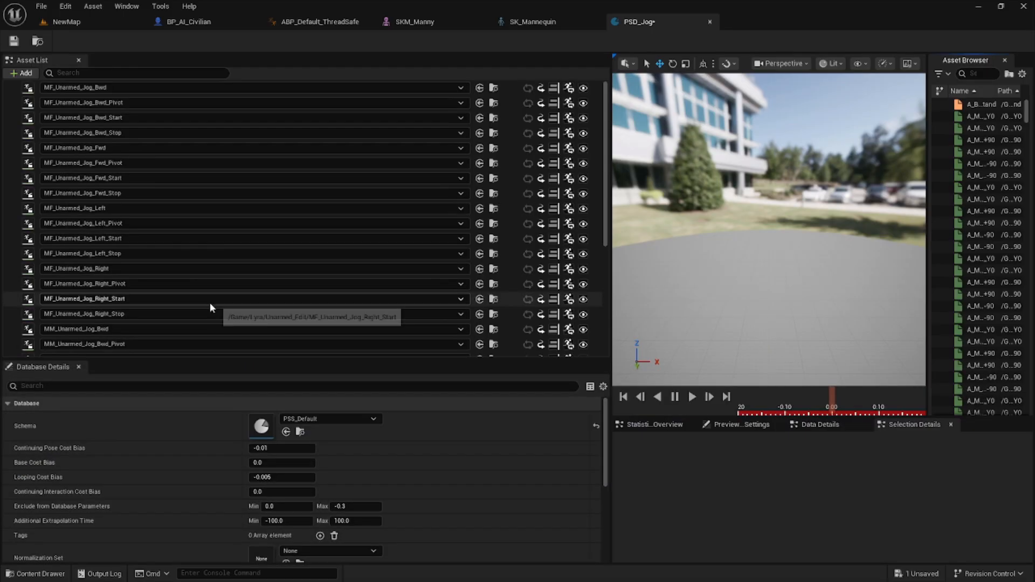
left_click(13, 164)
key("ctrl+a")
left_click(709, 22)
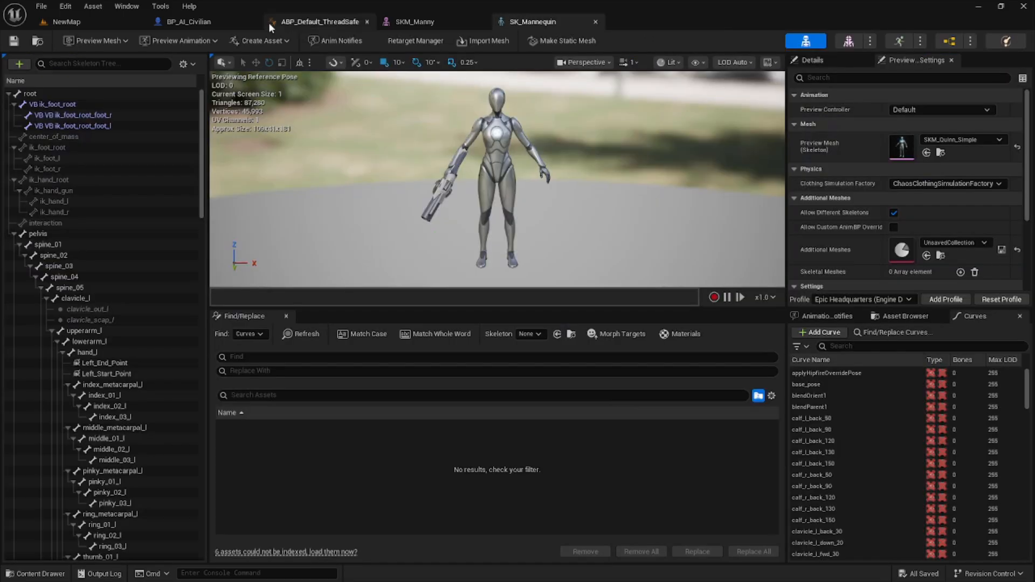
Open the PSD_Walk database and filter the Lyra/Unarmed_Edit folder for "unarmed_walk" animations.
left_click(67, 21)
double_click(429, 377)
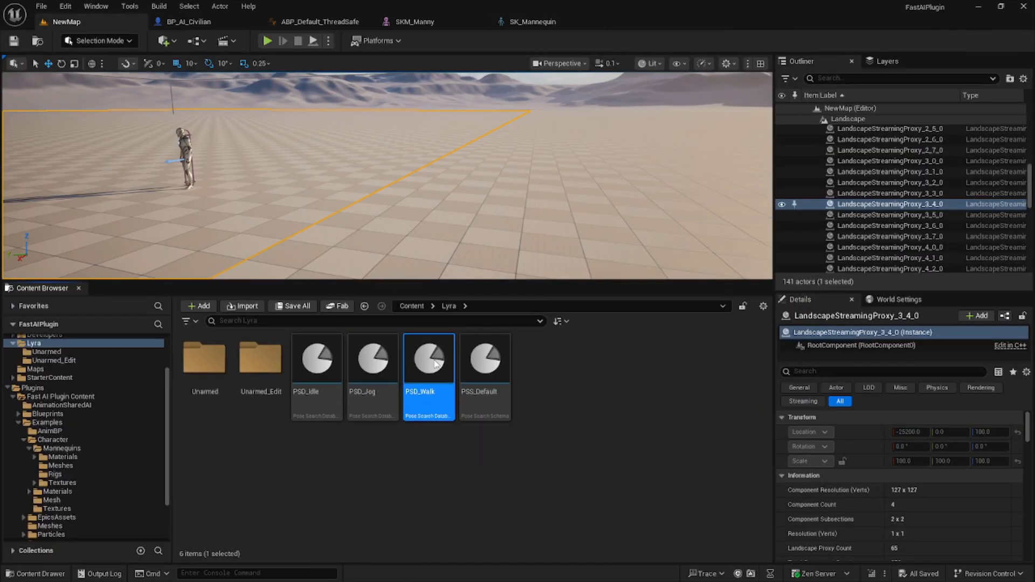
key("ctrl+space")
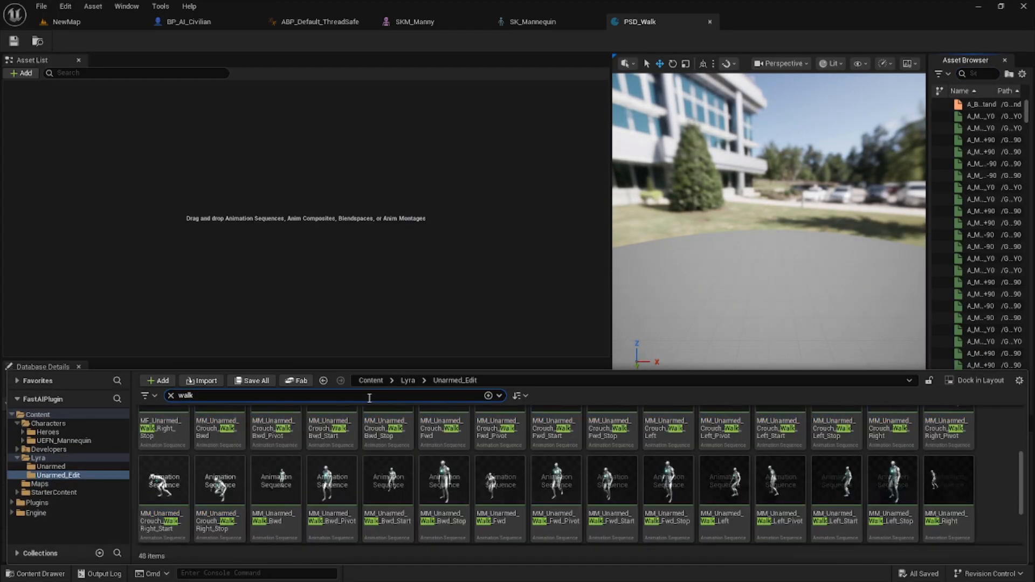
scroll(491, 502, "up", 5)
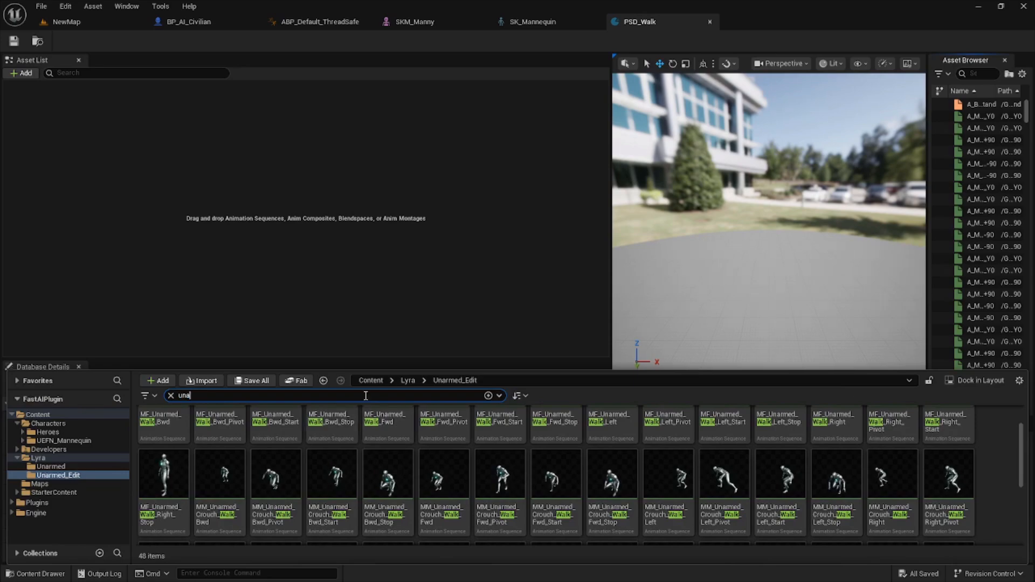
type("_walk")
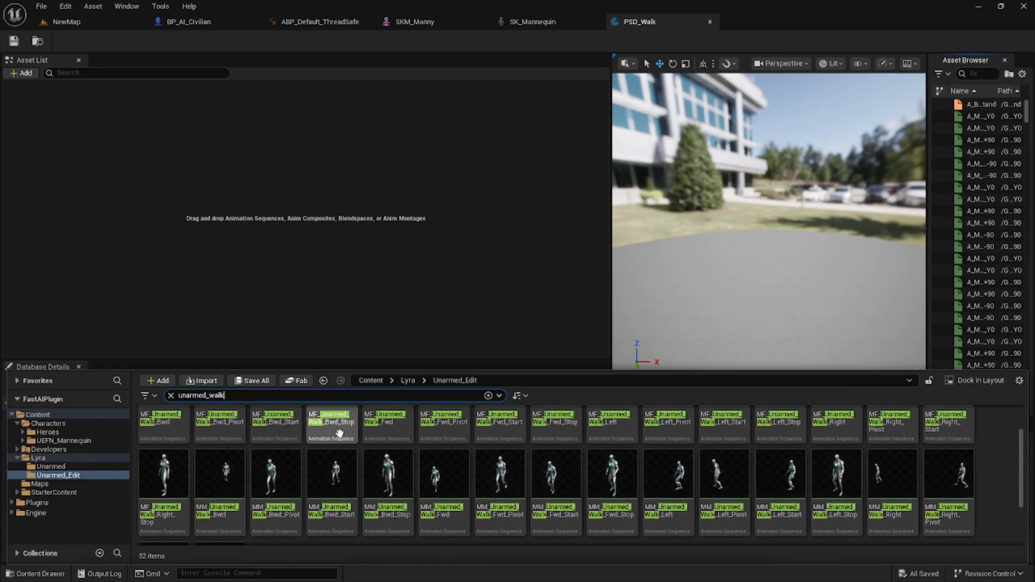
Add all the filtered walk animations to PSD_Walk's asset list and save all assets.
left_click(495, 476)
scroll(496, 477, "down", 2)
key("ctrl+a")
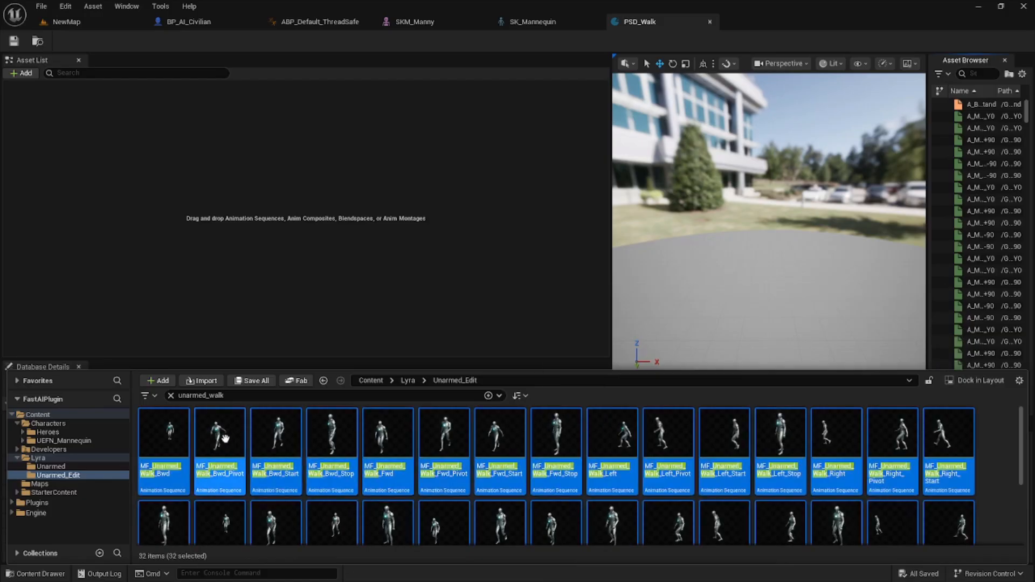
left_click_drag(220, 452, 178, 297)
left_click(14, 134)
key("ctrl+a")
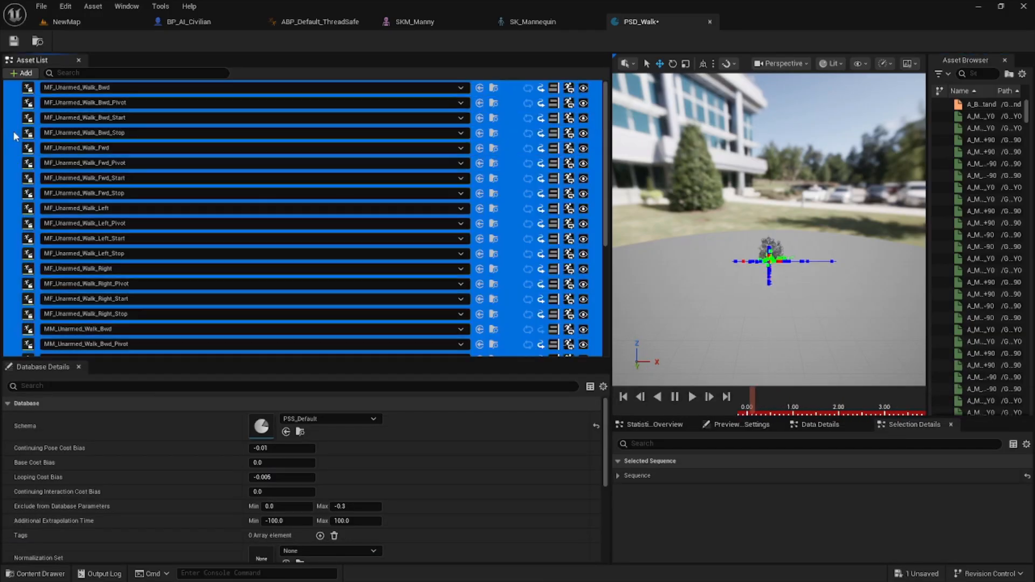
left_click(13, 41)
left_click(41, 6)
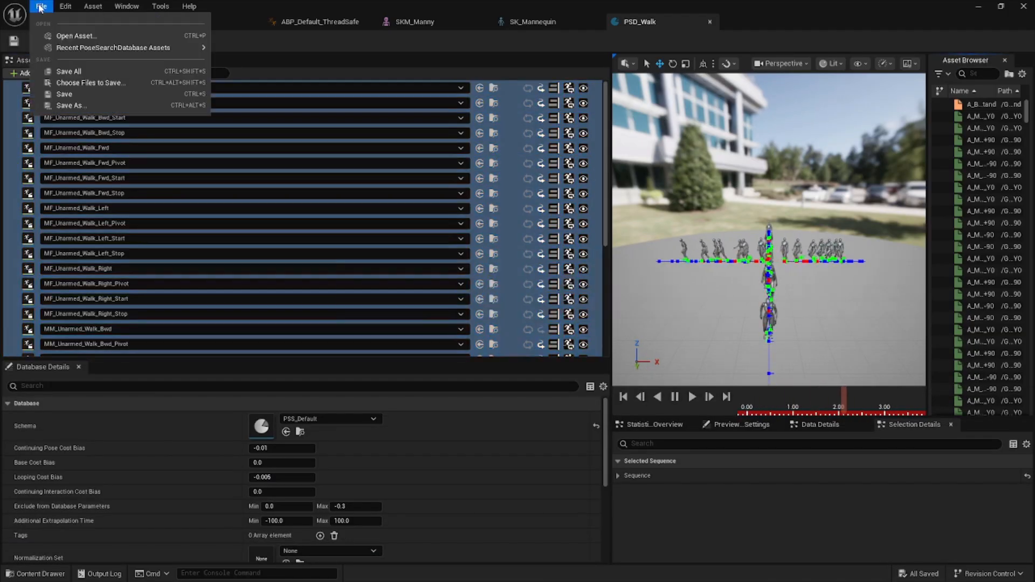
left_click(70, 71)
Close the PSD_Walk, SK_Mannequin and SKM_Manny editors.
left_click(709, 21)
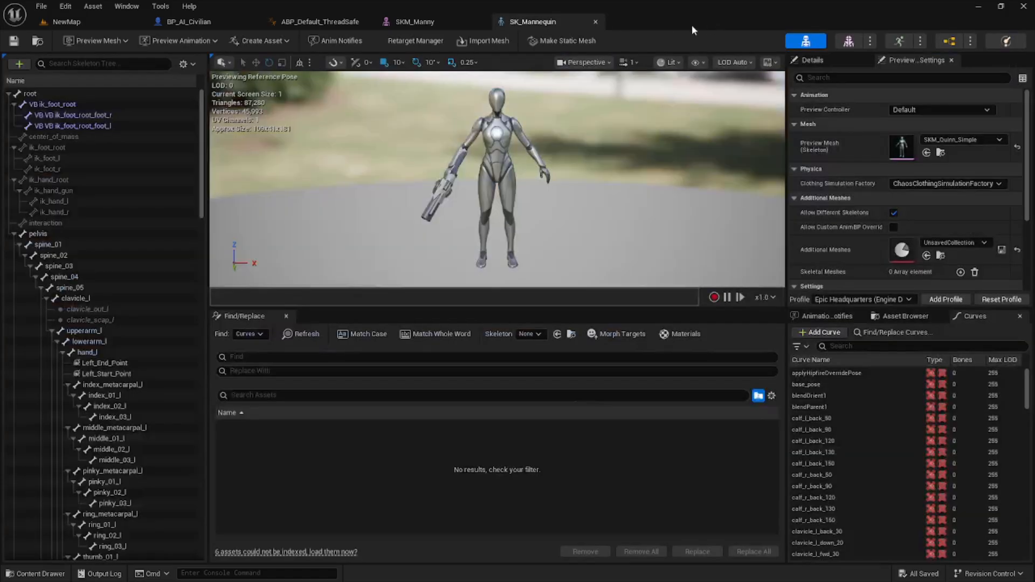
left_click(595, 21)
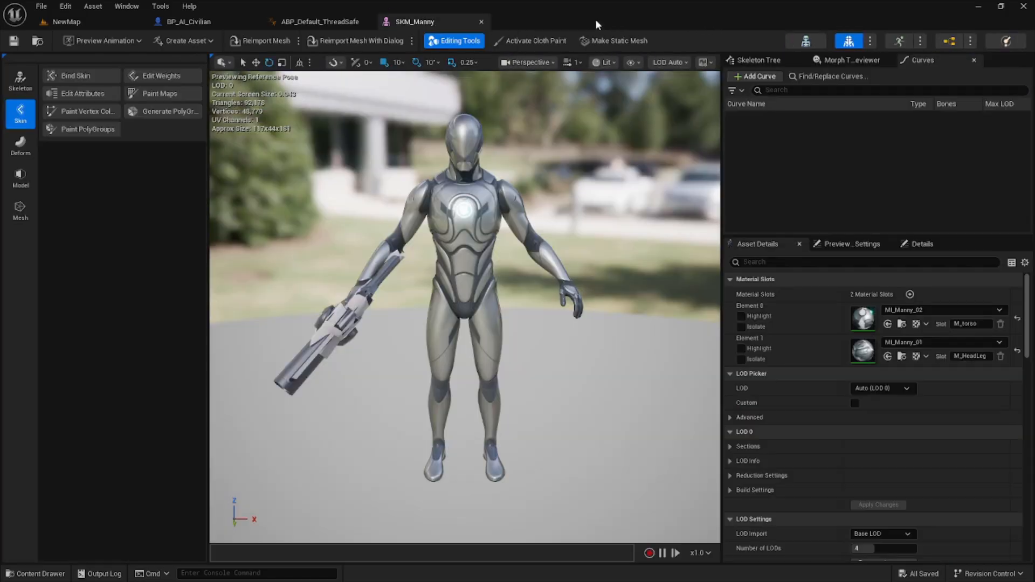
left_click(481, 21)
Create a Chooser Table of type Generic Chooser in the Lyra folder and name it CT_States.
left_click(67, 21)
right_click(586, 409)
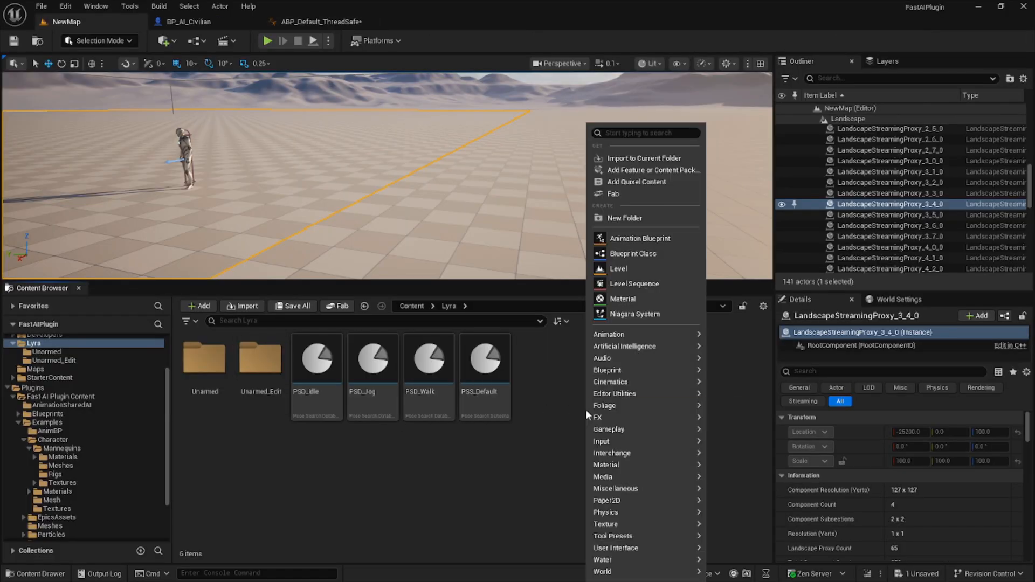
mouse_move(641, 333)
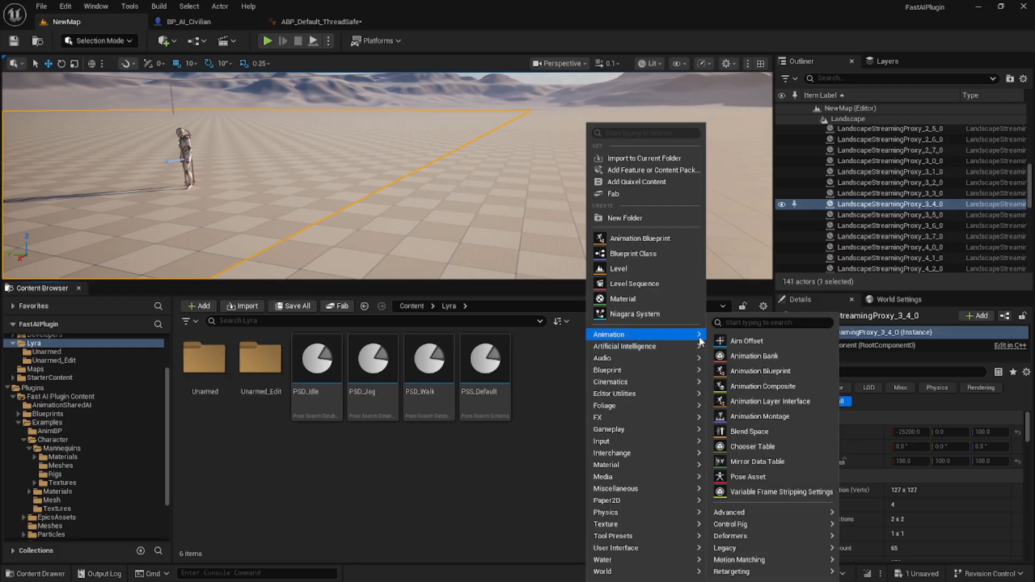
type("chooser")
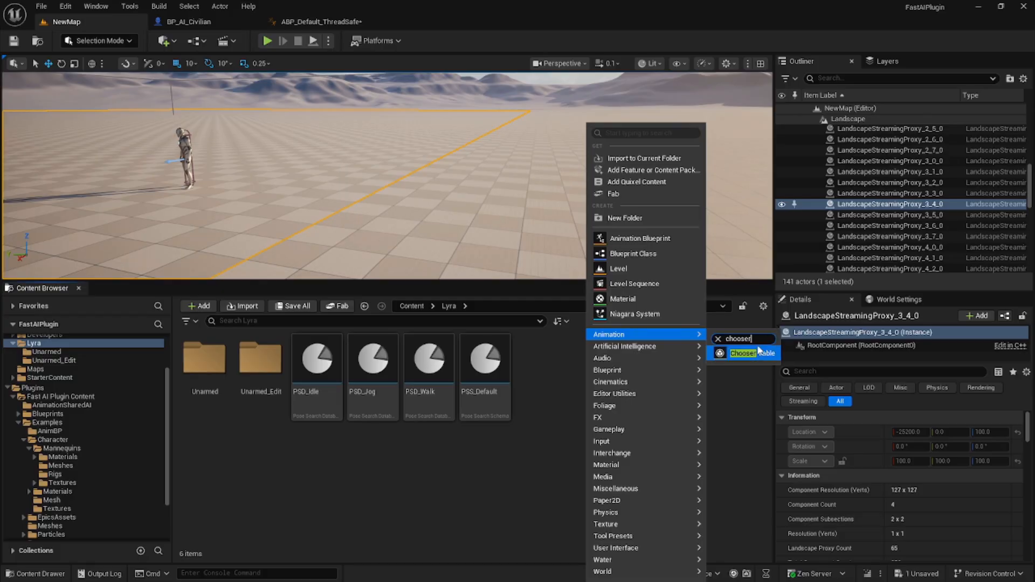
left_click(756, 352)
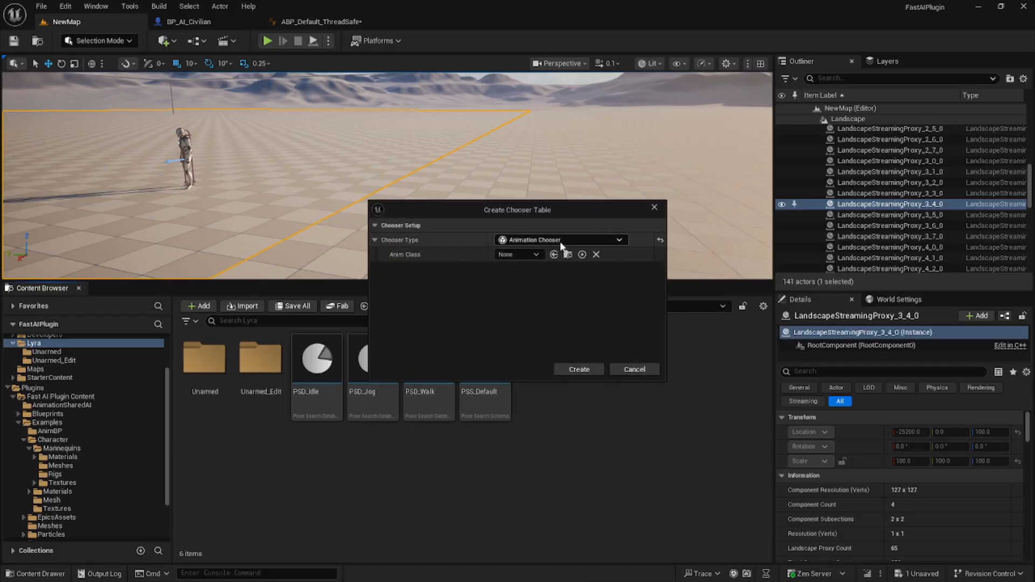
left_click(559, 241)
left_click(536, 281)
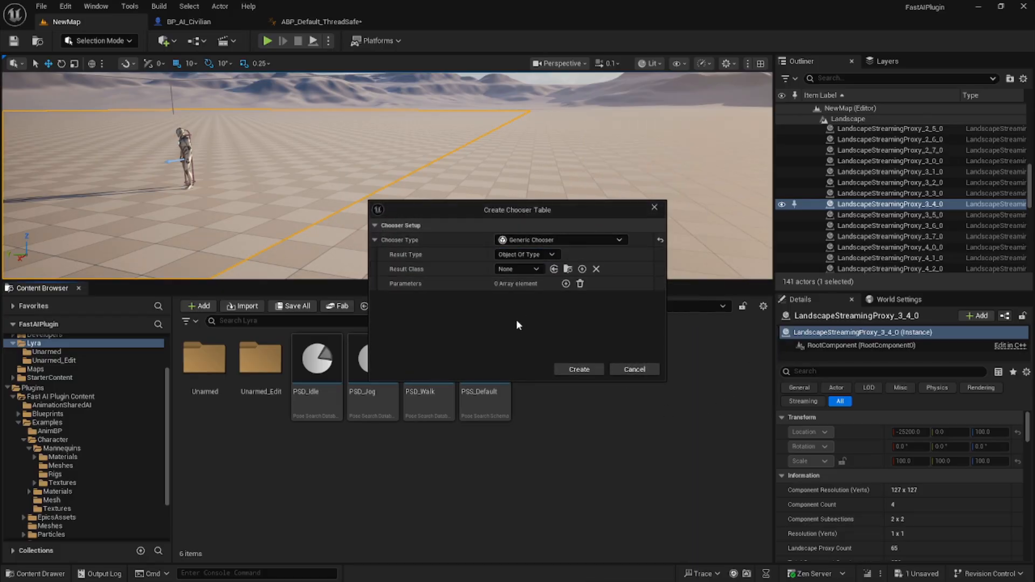
left_click(579, 370)
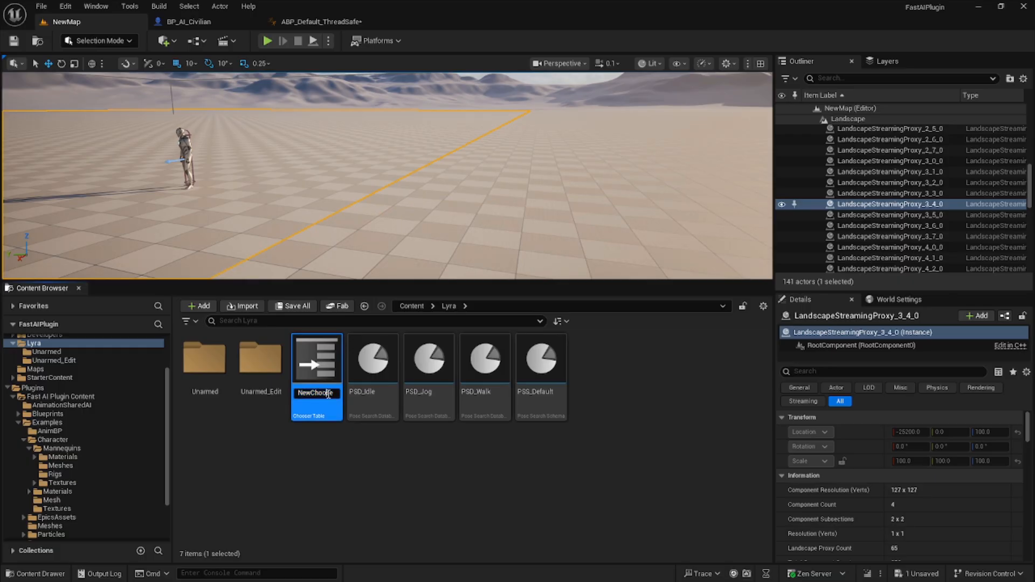
type("CT_States")
key("Return")
Open CT_States and set its result class to PoseSearchDatabase.
double_click(314, 365)
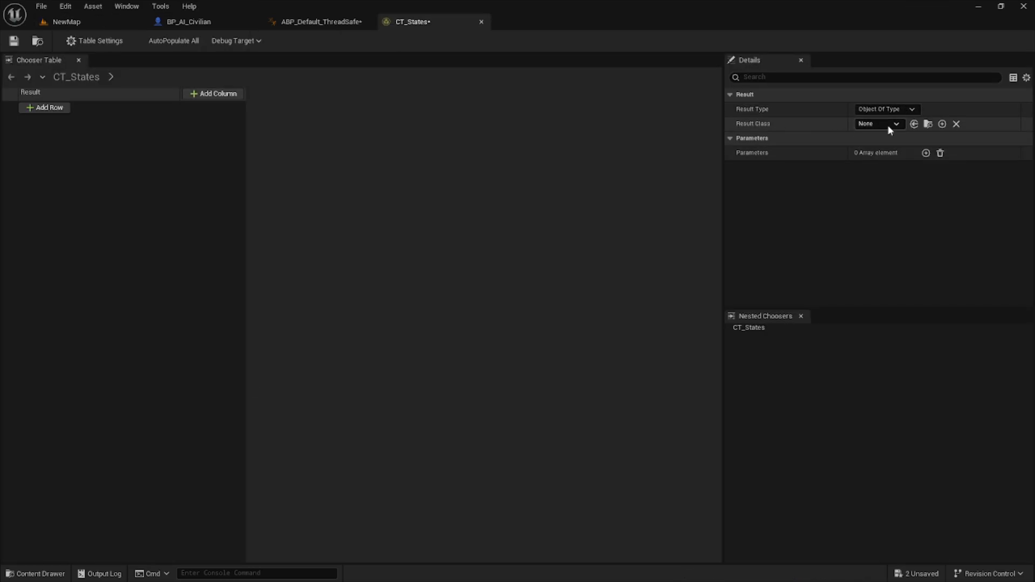
left_click(888, 125)
type("p")
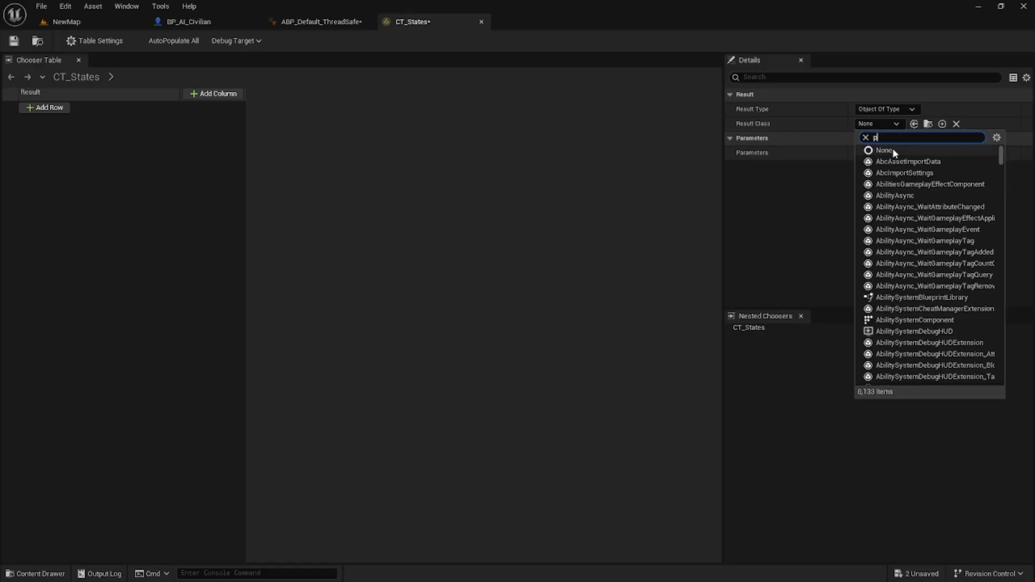
type("osesea")
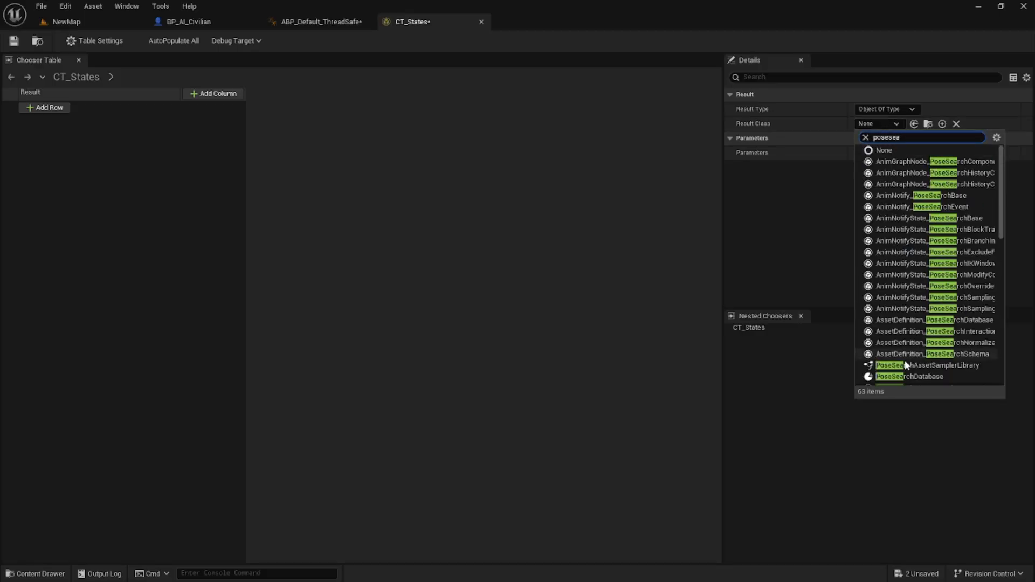
left_click(917, 377)
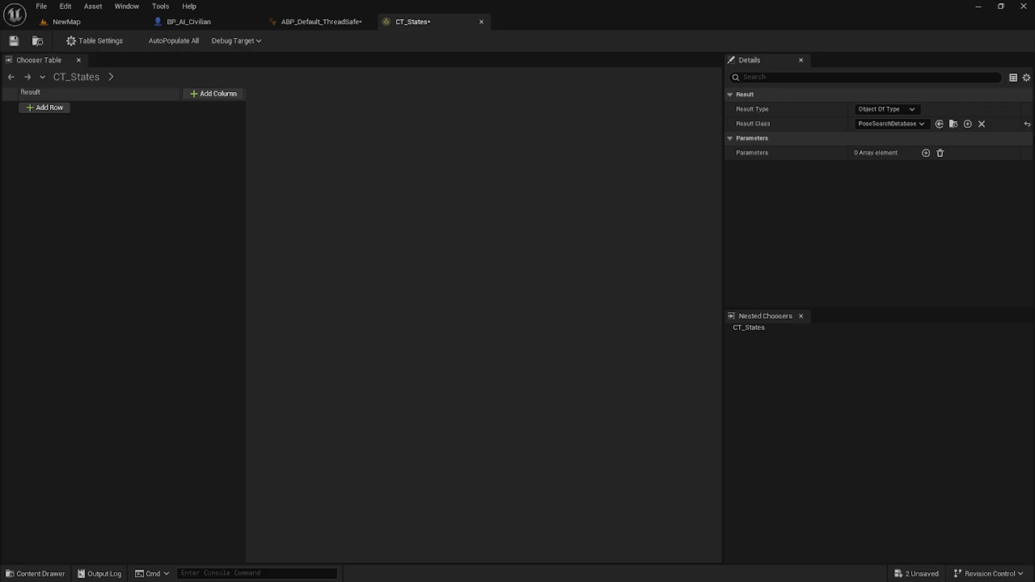
Add a Class Parameter to CT_States with ABP_Default_ThreadSafe as its input class, and save the chooser table.
left_click(925, 153)
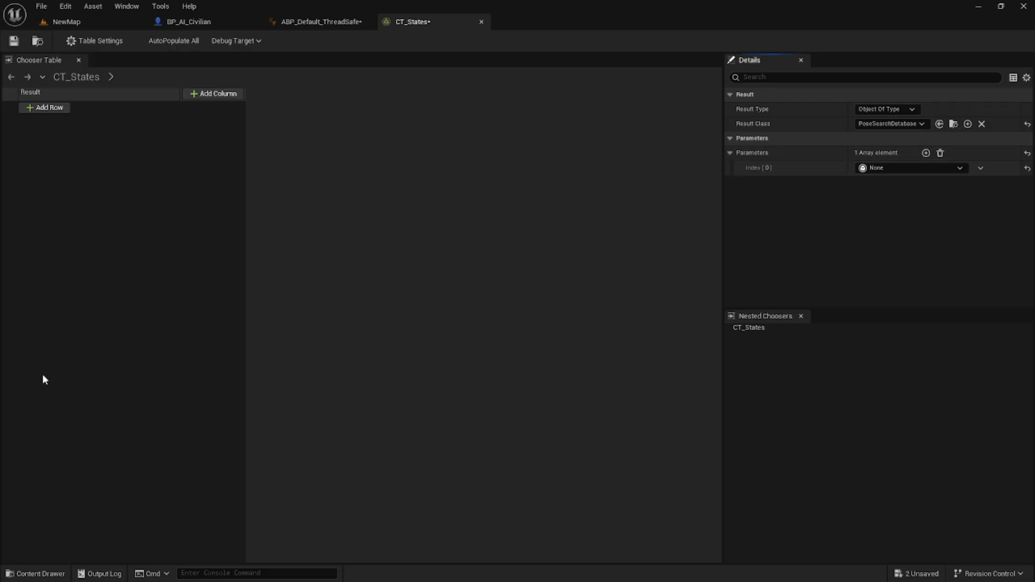
left_click(903, 168)
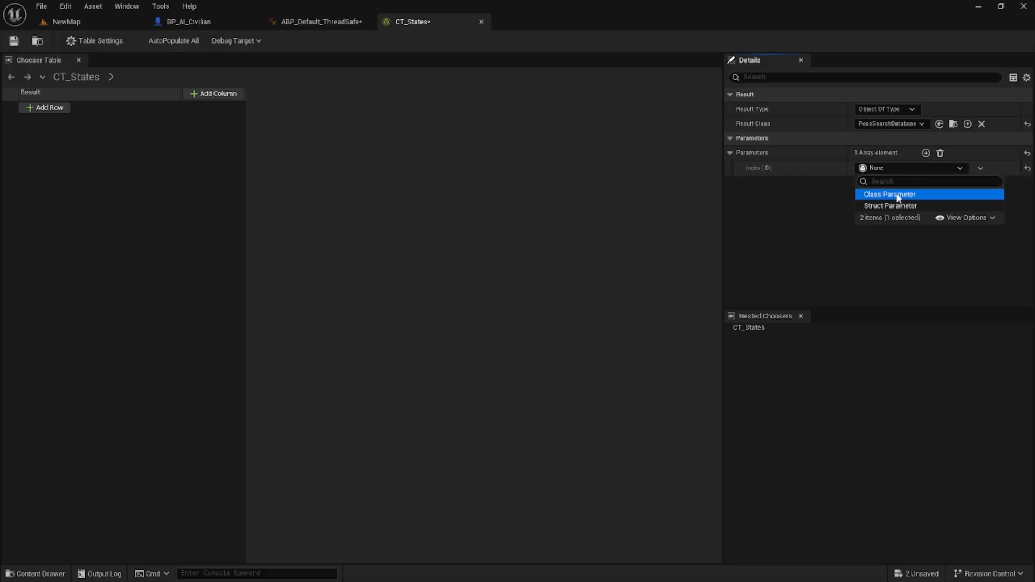
left_click(900, 193)
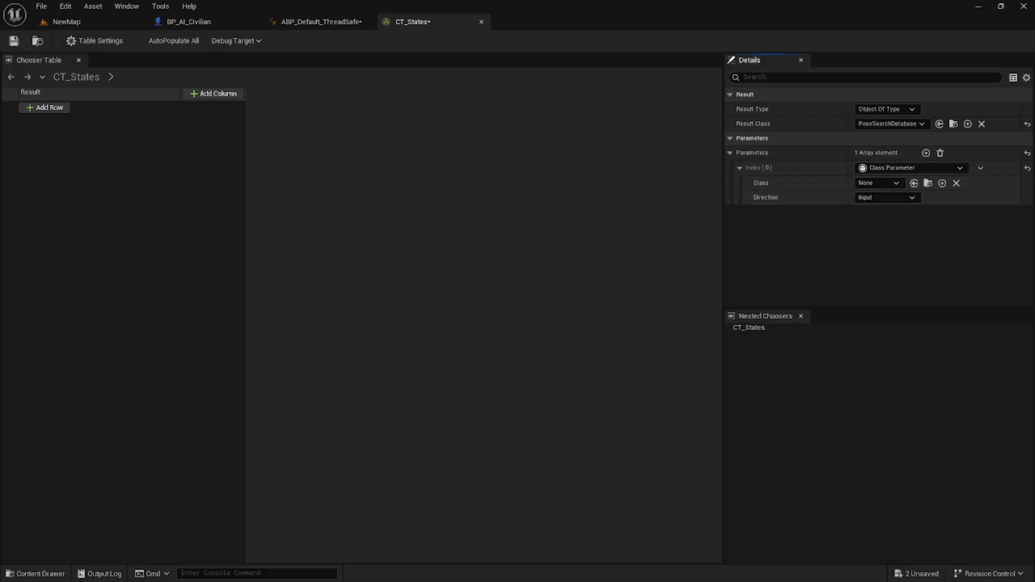
left_click(877, 182)
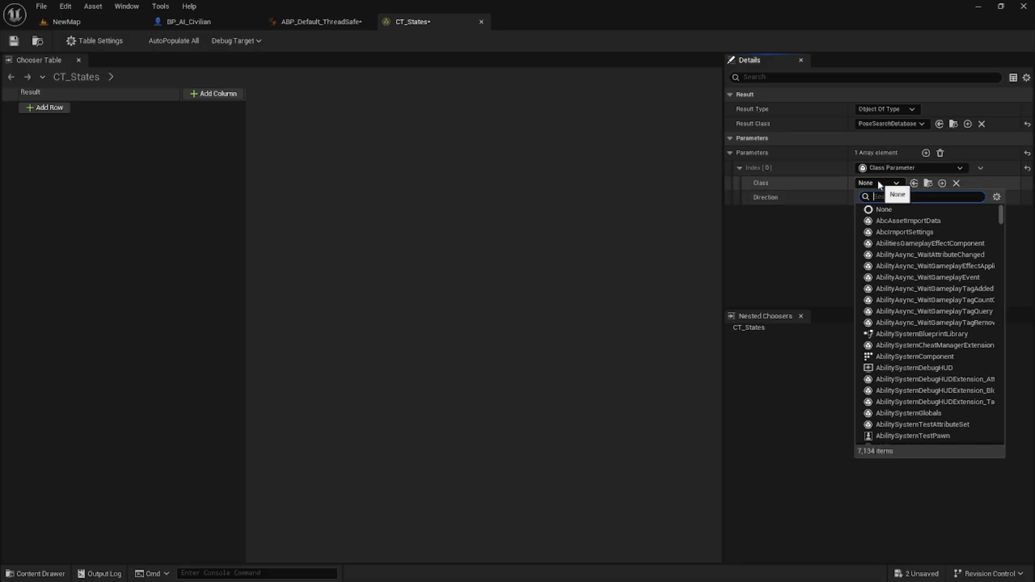
left_click(348, 23)
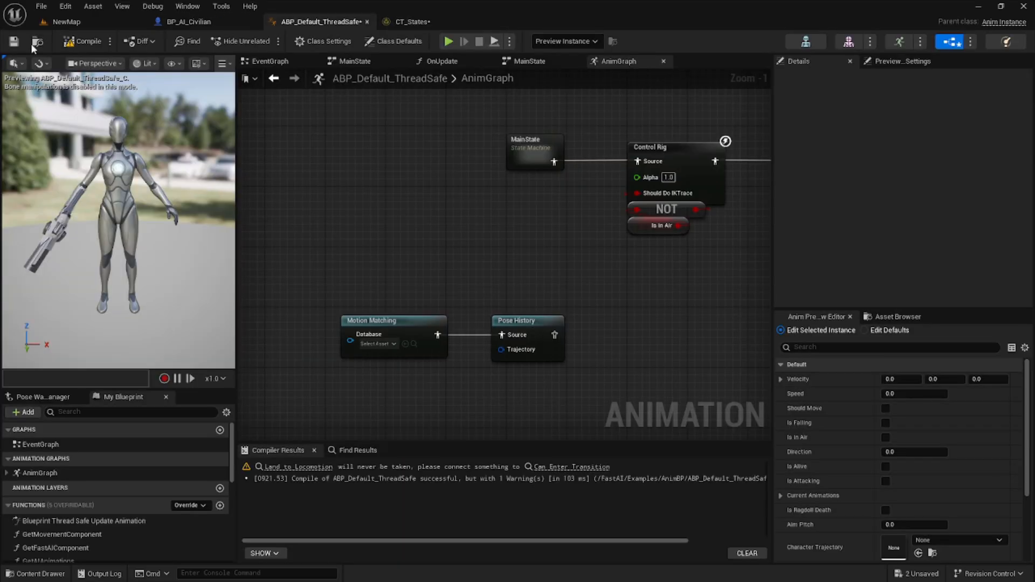
left_click(37, 41)
left_click(388, 20)
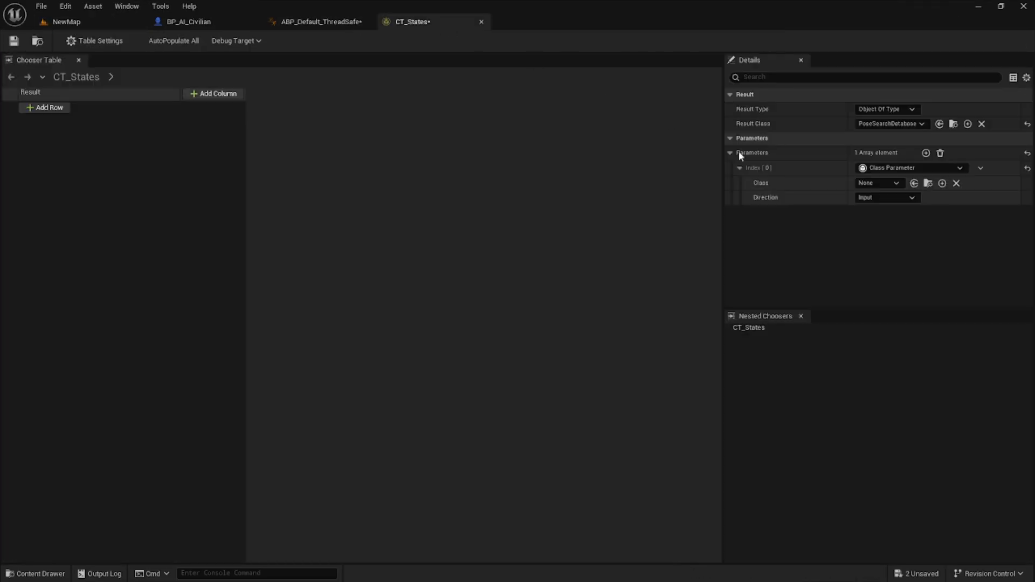
left_click(913, 183)
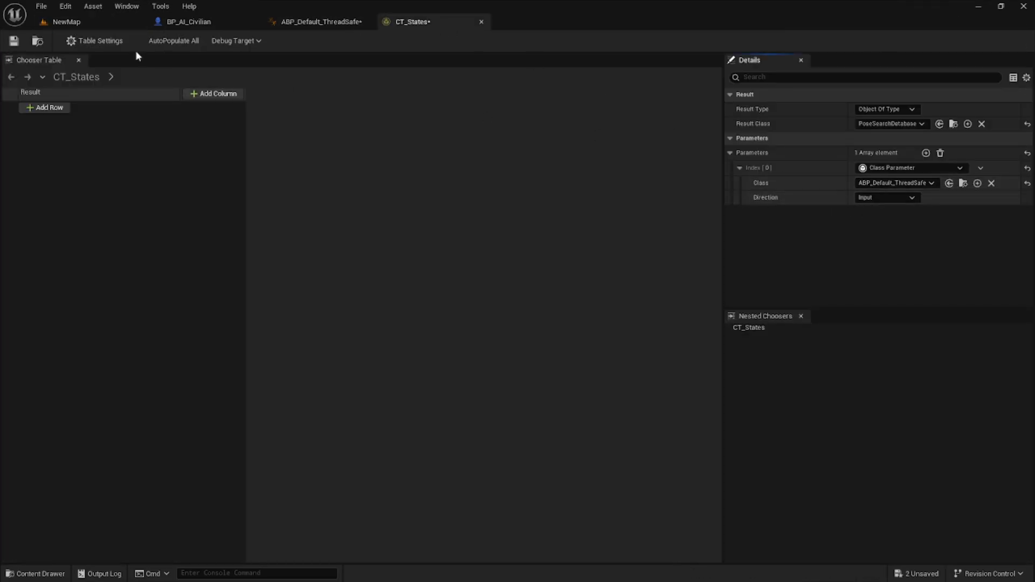
left_click(10, 41)
Add three Asset (Soft Reference) result rows to the CT_States chooser table.
left_click(44, 107)
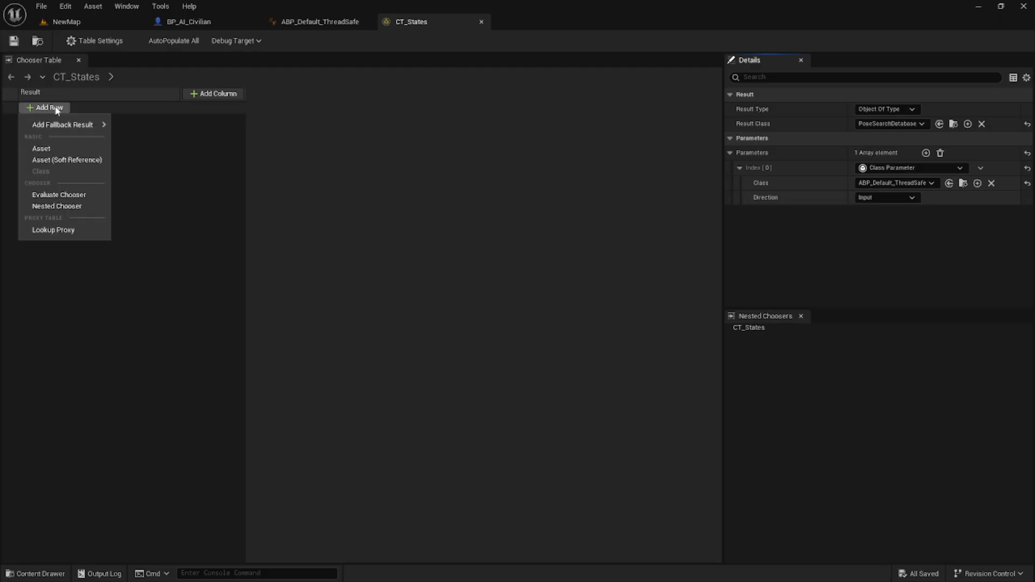
left_click(84, 160)
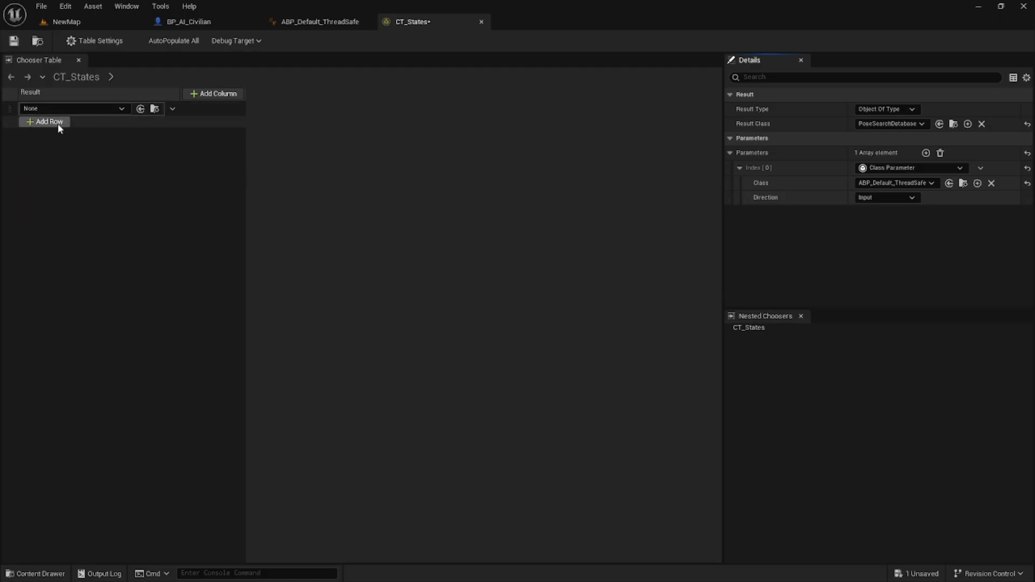
left_click(49, 121)
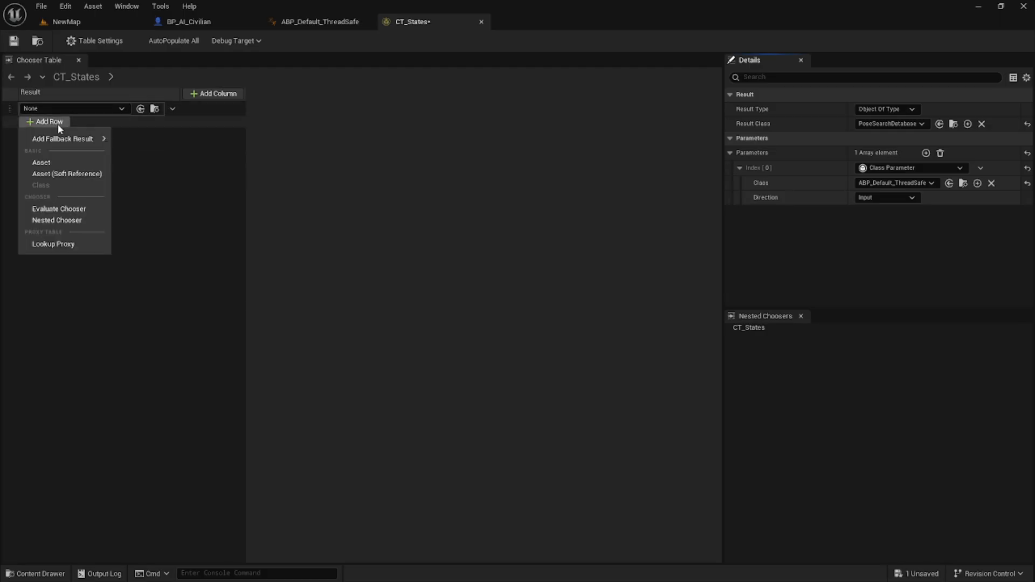
left_click(61, 173)
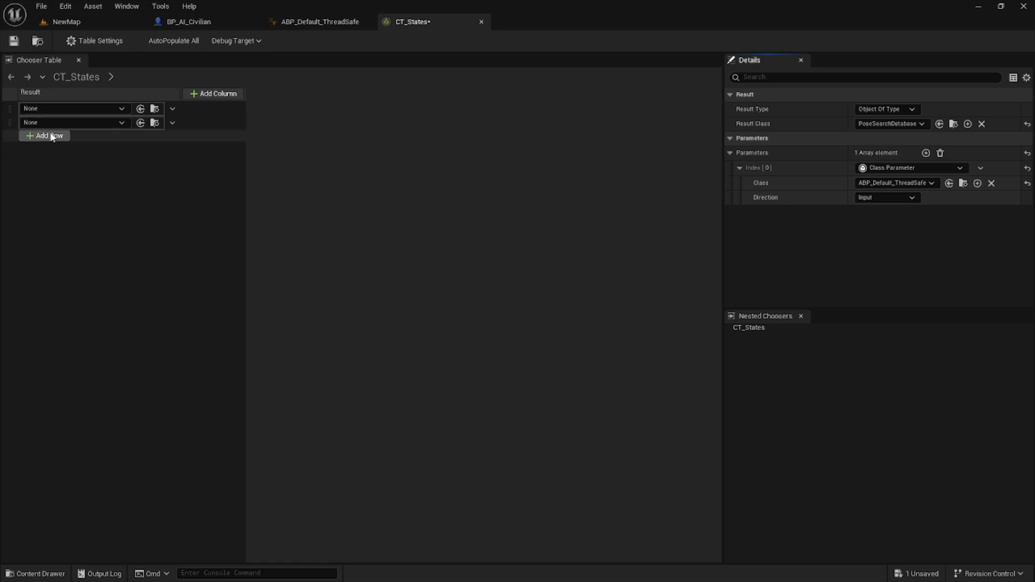
left_click(51, 135)
left_click(61, 187)
Assign the Lyra folder's PSD_Idle to the first result row and its PSD_Walk to the second.
left_click(83, 110)
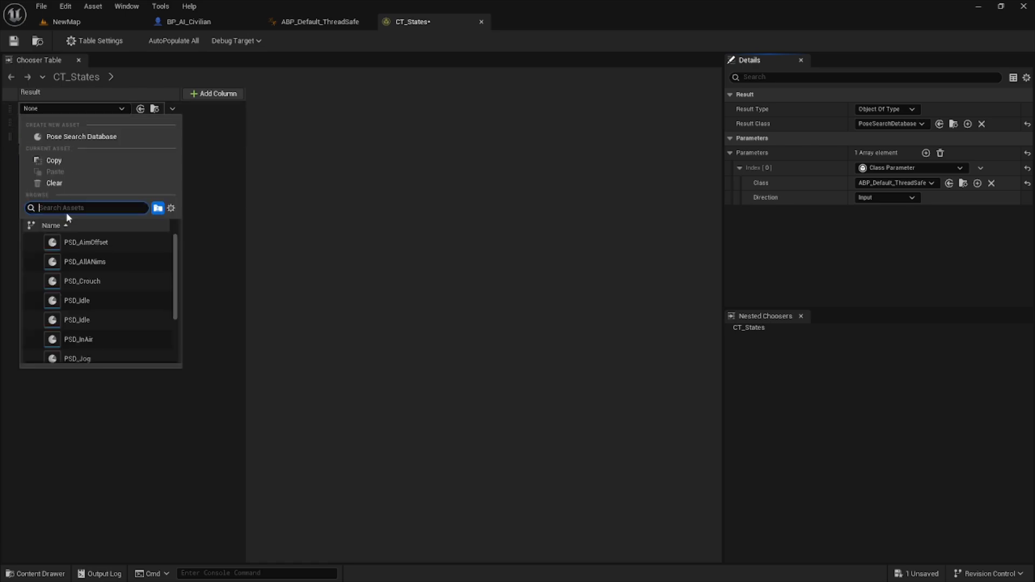
type("w")
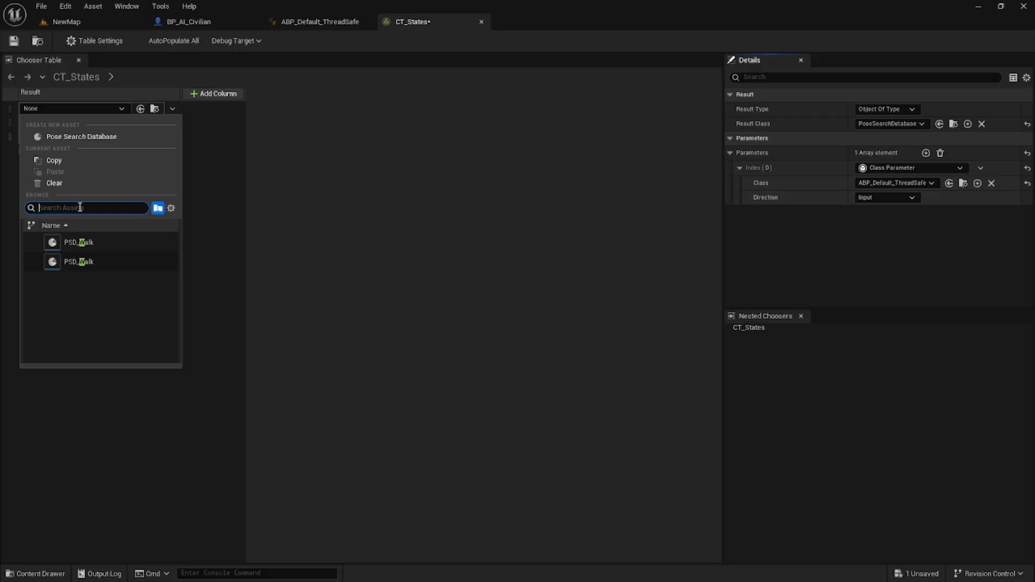
type("idle")
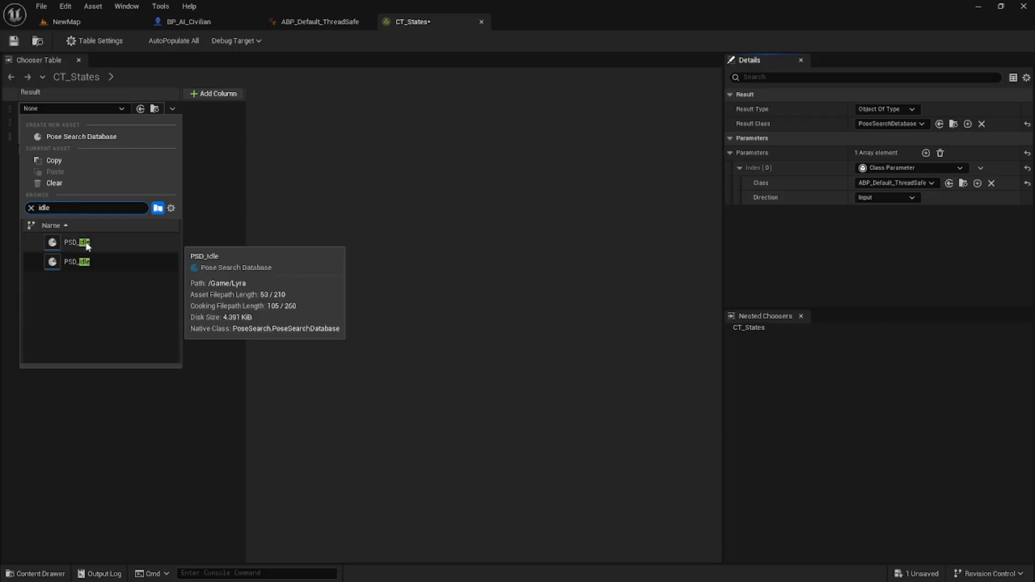
left_click(86, 243)
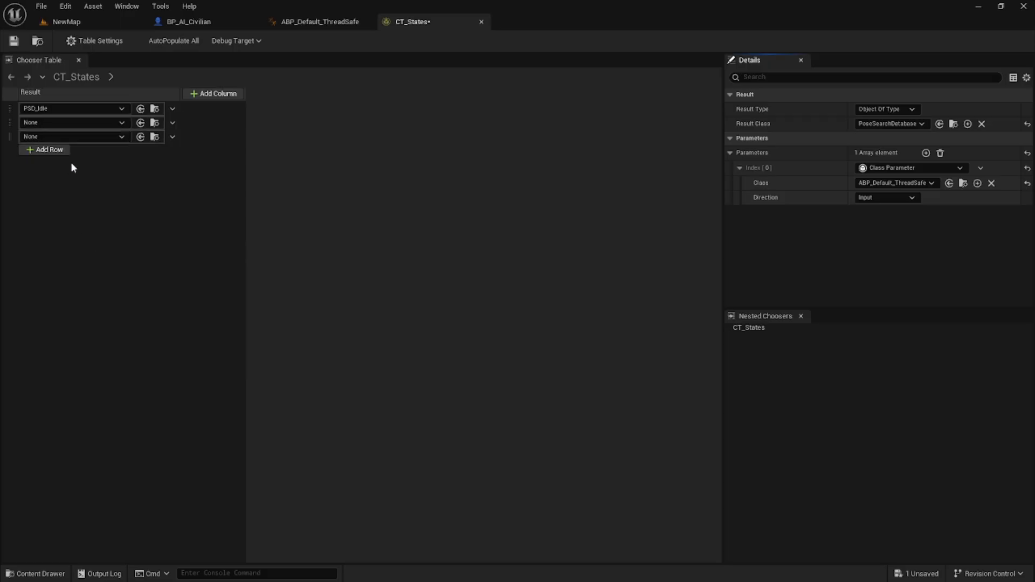
left_click(92, 124)
type("wal")
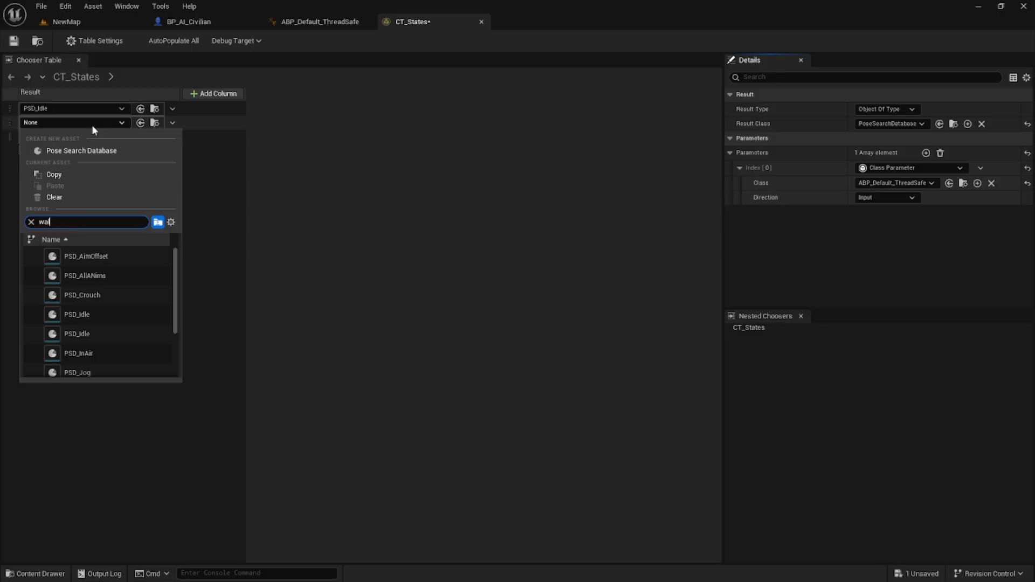
type("k")
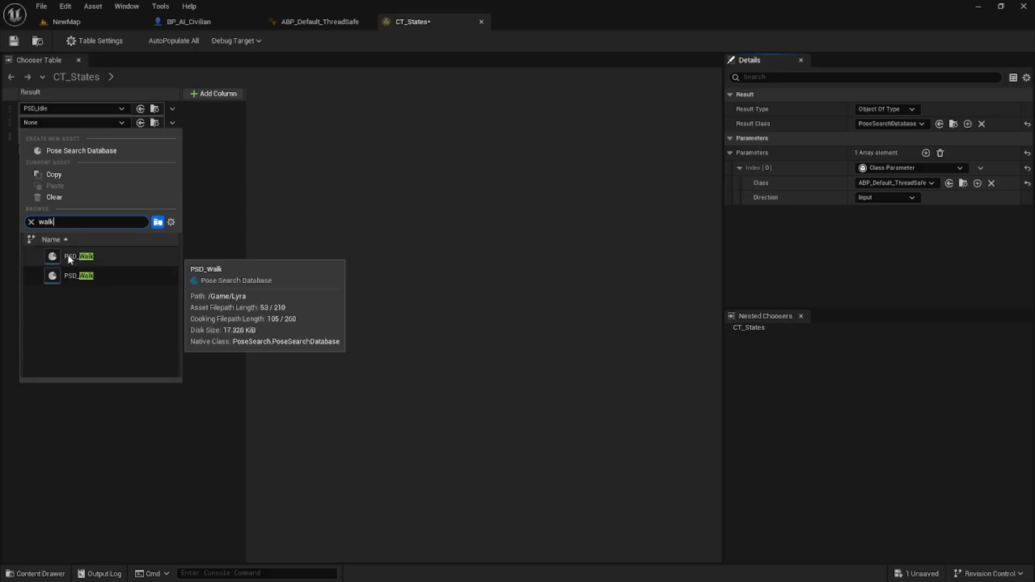
left_click(70, 257)
Assign PSD_Jog to the third result row and save the chooser table.
left_click(85, 136)
type("j")
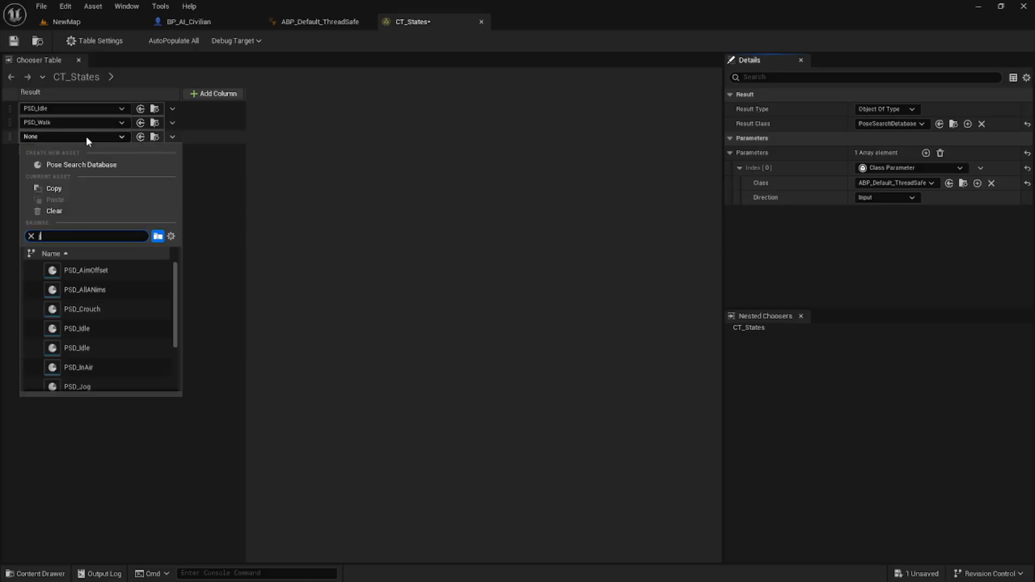
type("og")
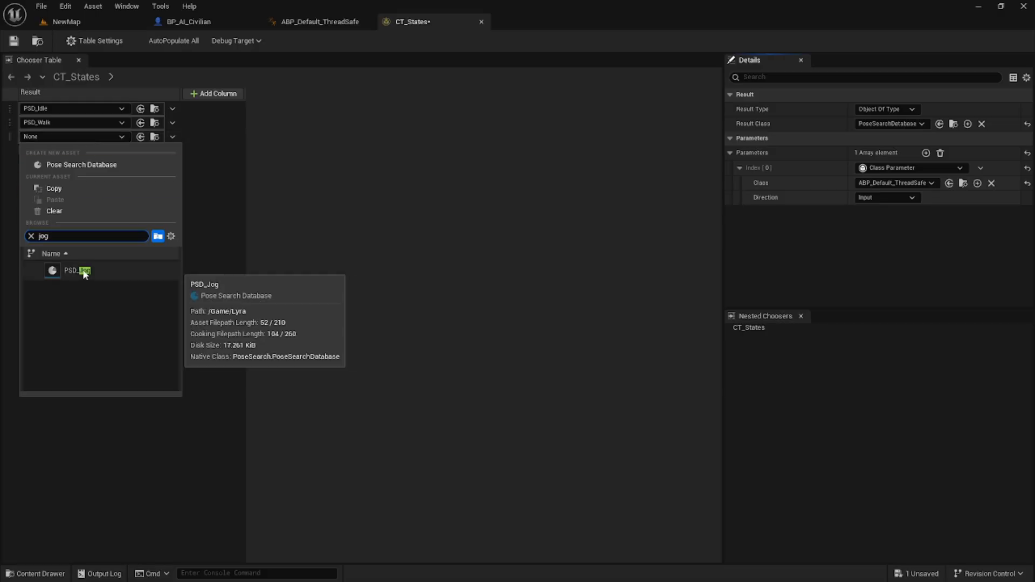
left_click(81, 271)
key("ctrl+s")
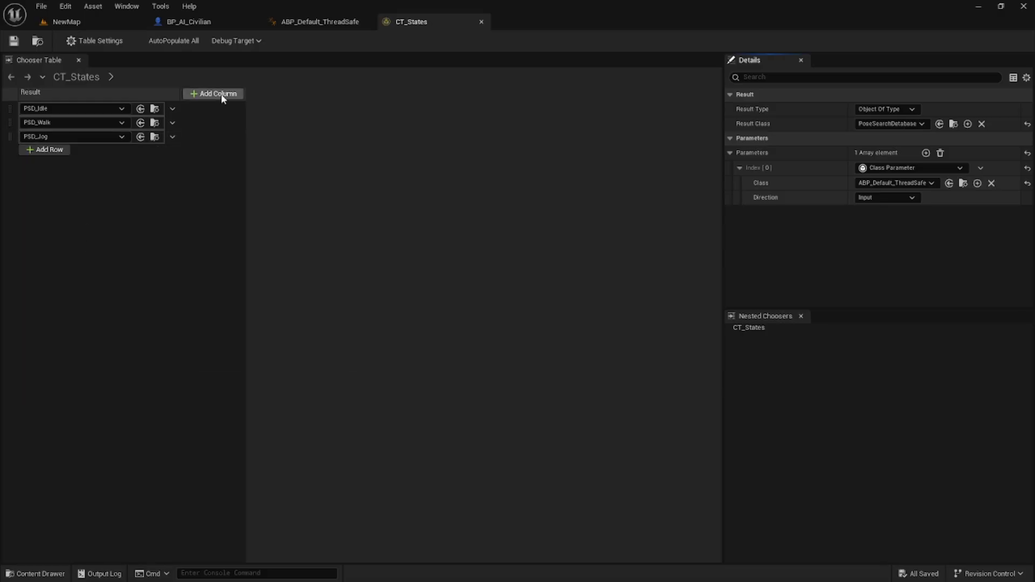
Add a Float Range column bound to the Speed property of ABP Default Thread Safe, and save CT_States.
left_click(223, 95)
left_click(214, 168)
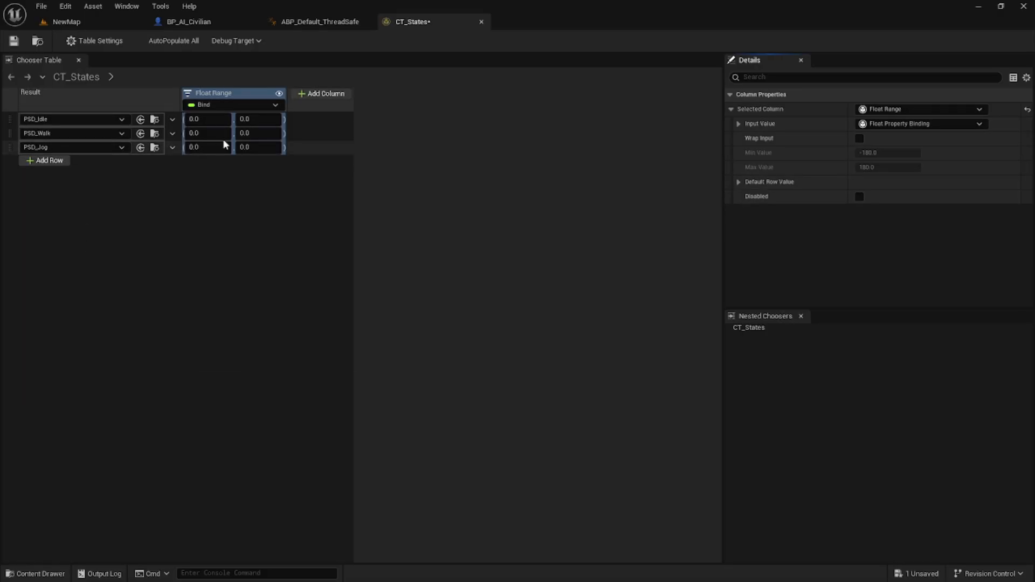
left_click(237, 105)
mouse_move(254, 131)
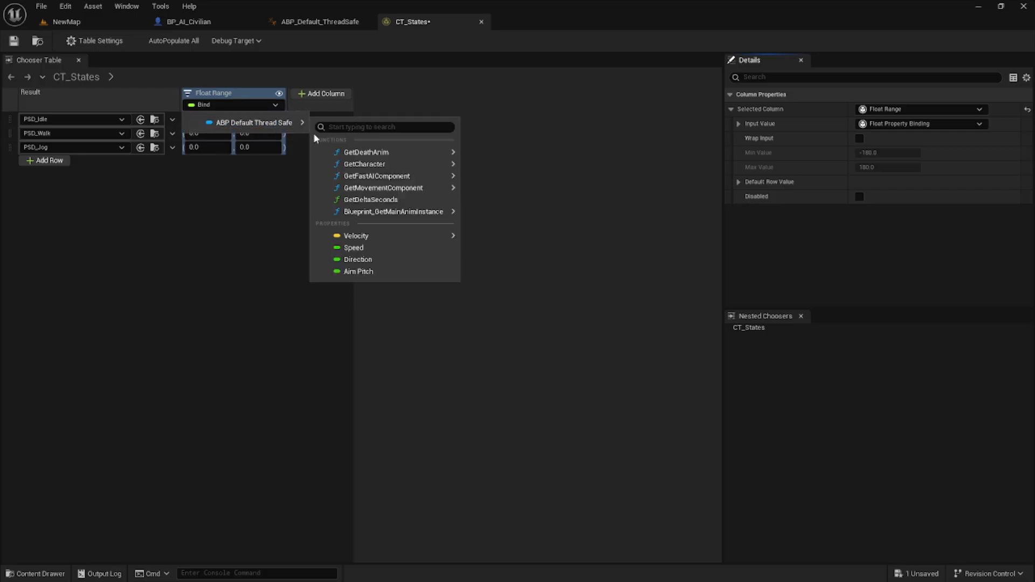
mouse_move(380, 166)
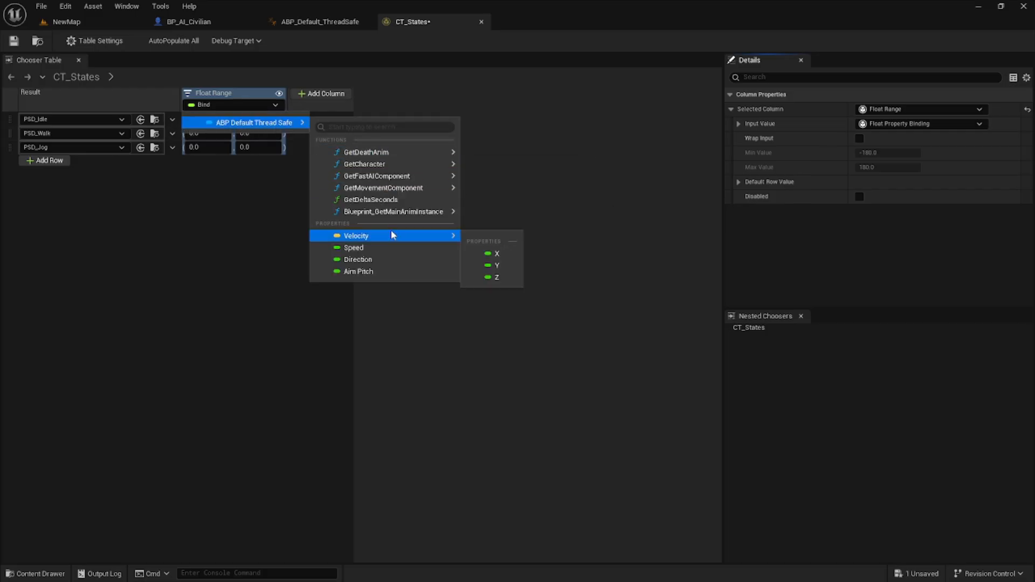
left_click(369, 250)
left_click(15, 41)
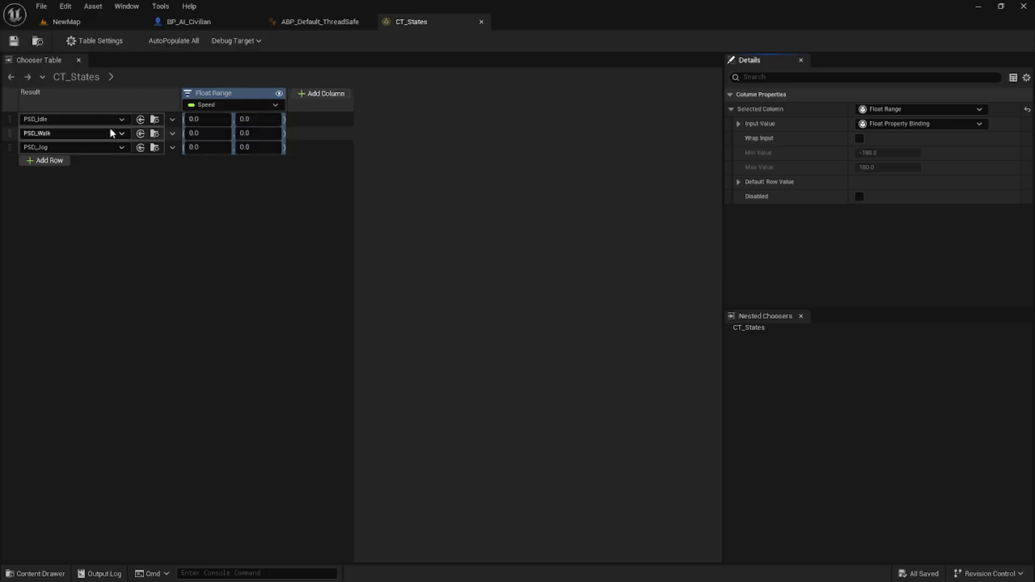
Look up the movement speed settings of the Fast AIComponent in BP_AI_Civilian.
left_click(178, 22)
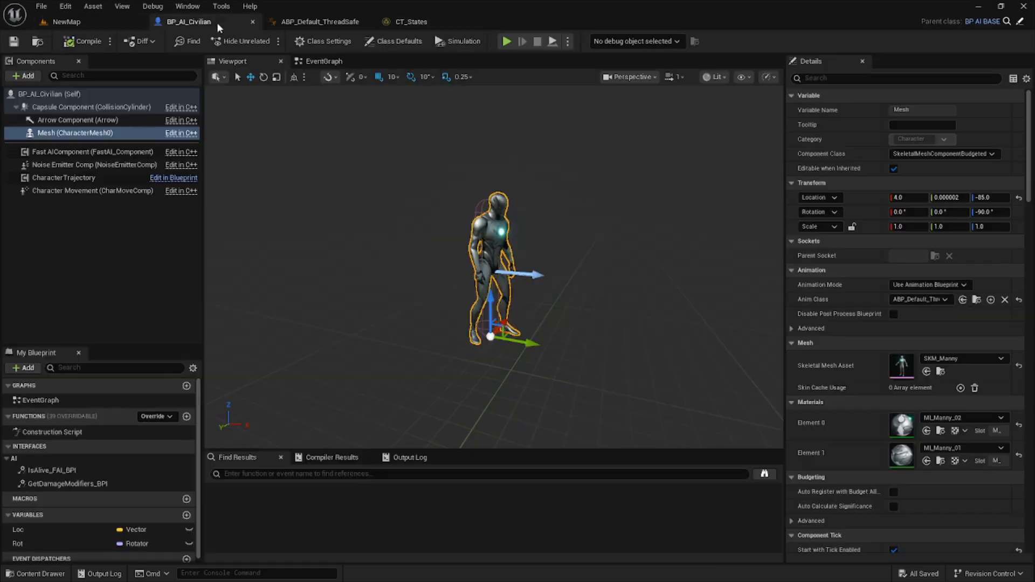
left_click(69, 152)
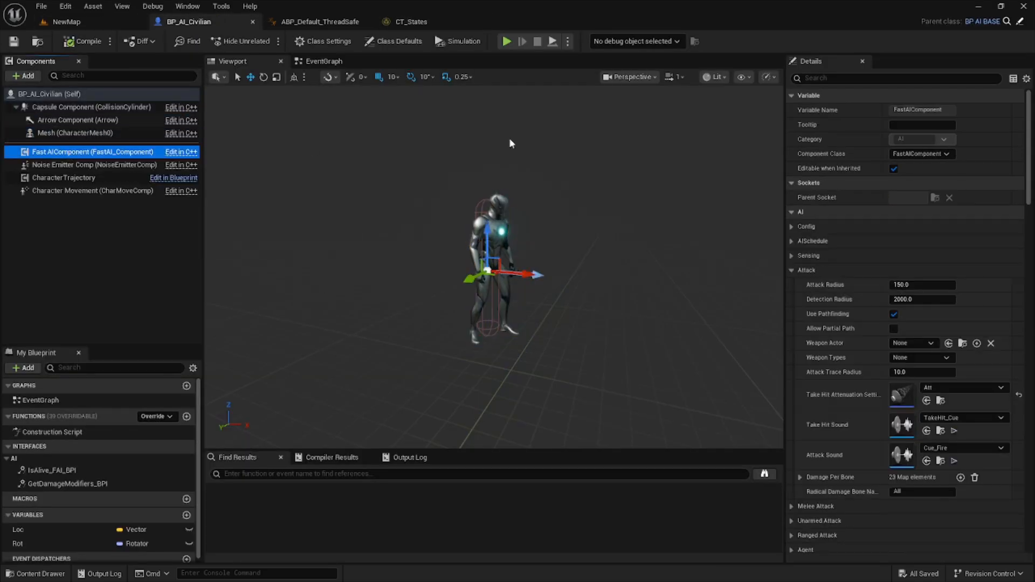
left_click(811, 78)
type("speed")
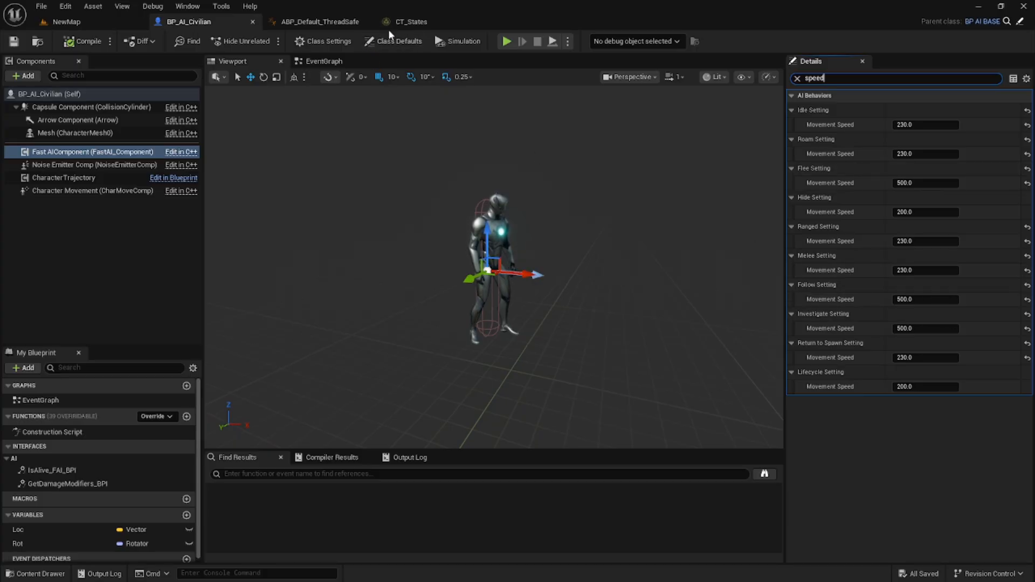
Return to CT_States and open the minimum Speed value of the PSD_Walk row for editing.
left_click(425, 23)
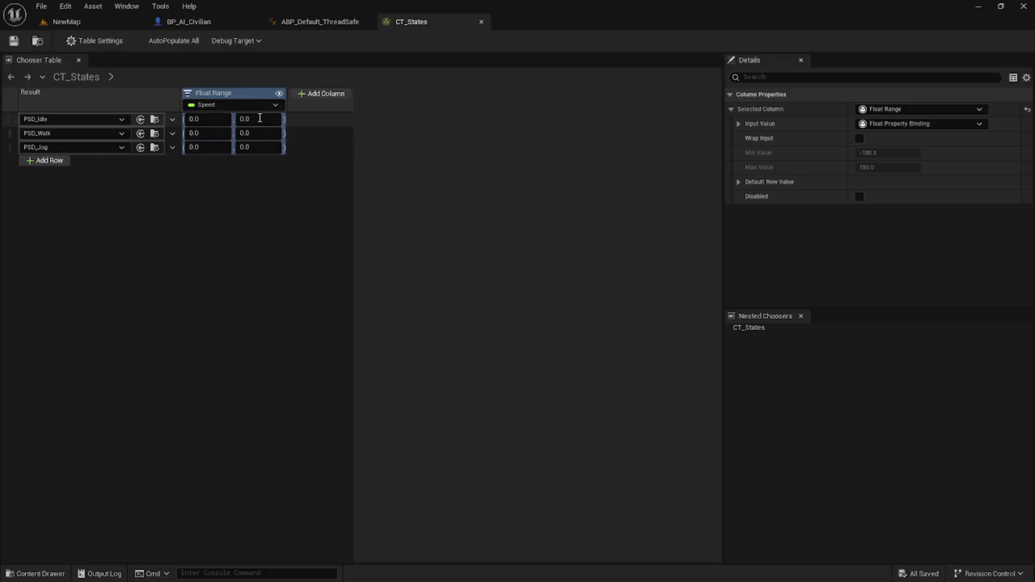
left_click(213, 131)
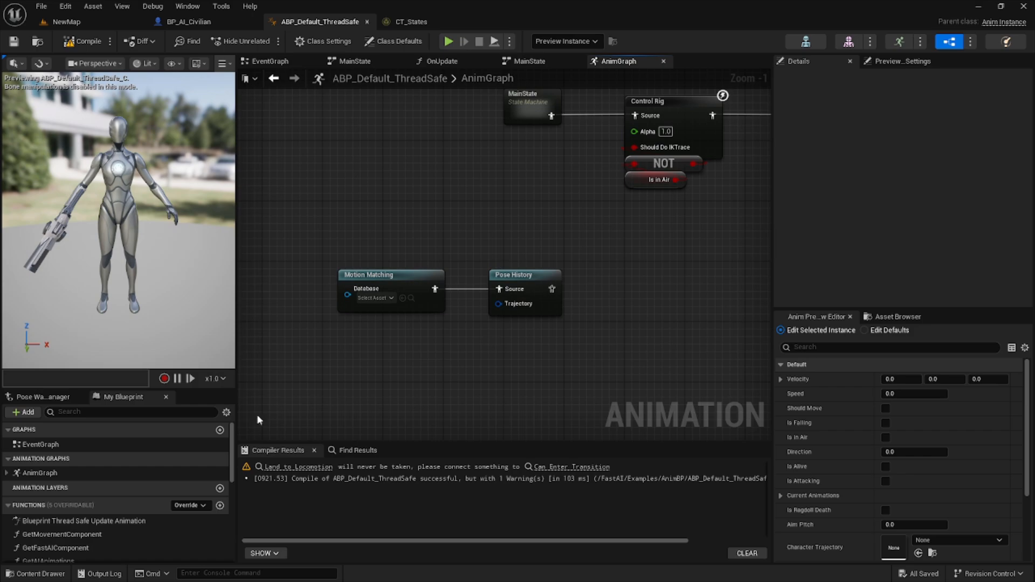
Stop exposing the Motion Matching node's Database as a pin in the ABP_Default_ThreadSafe AnimGraph, and make it a Dynamic Value.
left_click(413, 277)
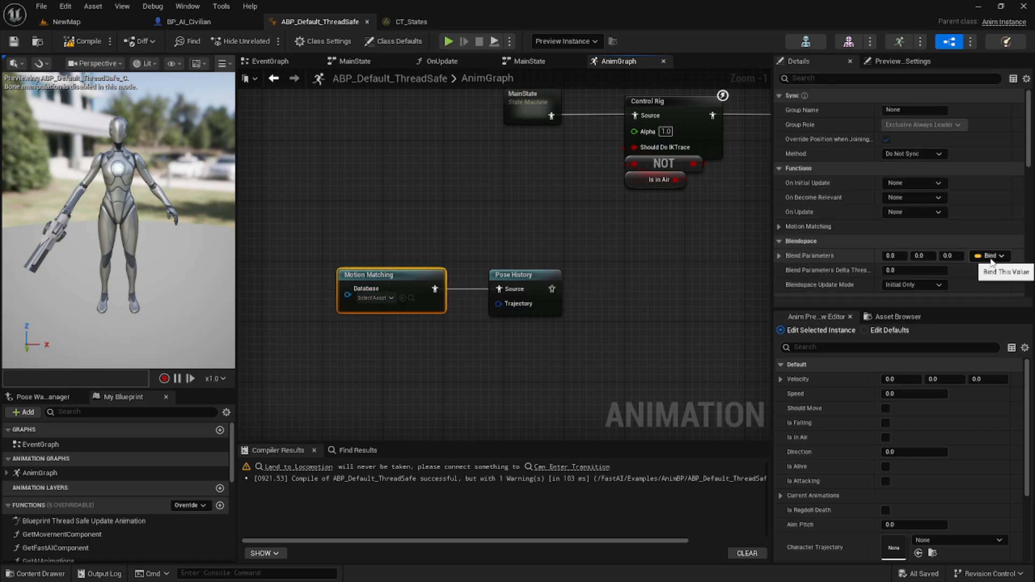
scroll(995, 253, "down", 10)
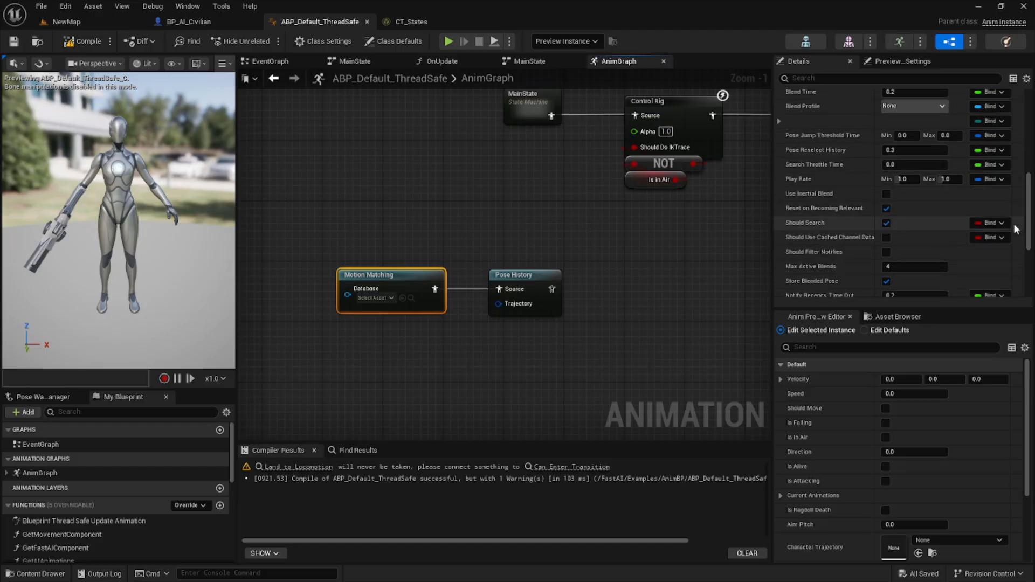
scroll(1015, 229, "up", 4)
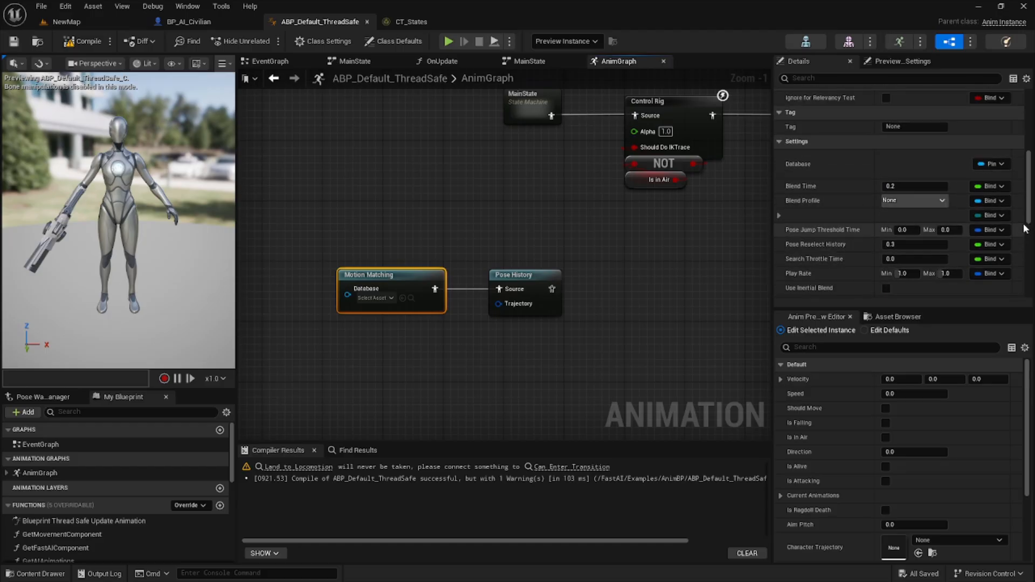
left_click(995, 164)
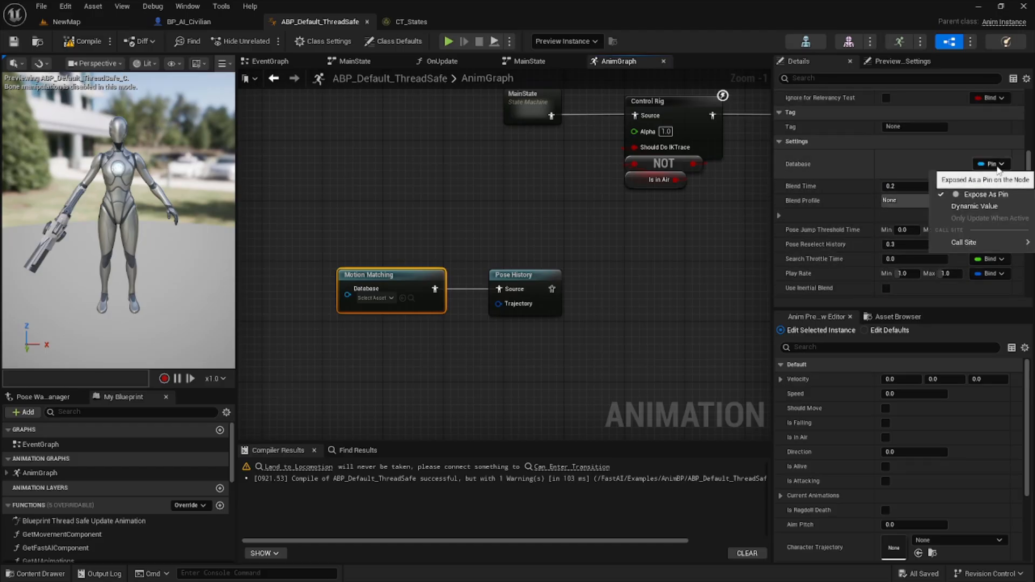
left_click(982, 196)
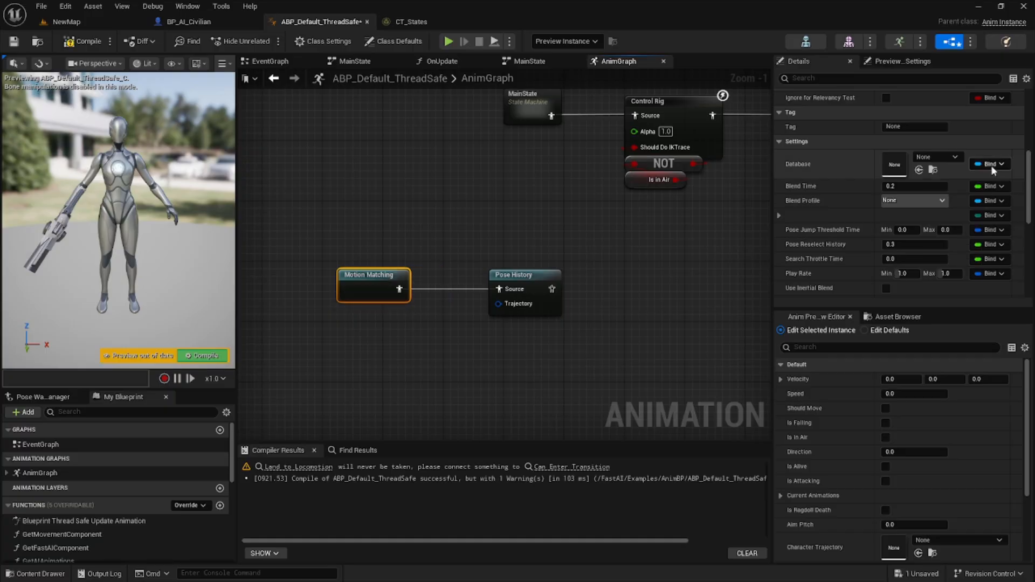
left_click(990, 164)
left_click(980, 205)
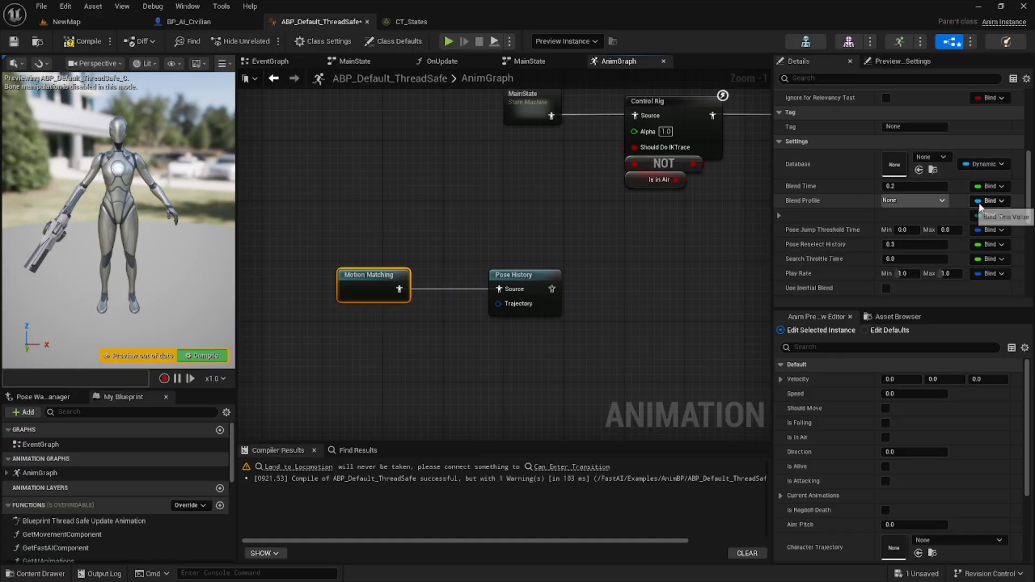
Create a new function binding for the Motion Matching node's On Update event.
scroll(971, 172, "down", 5)
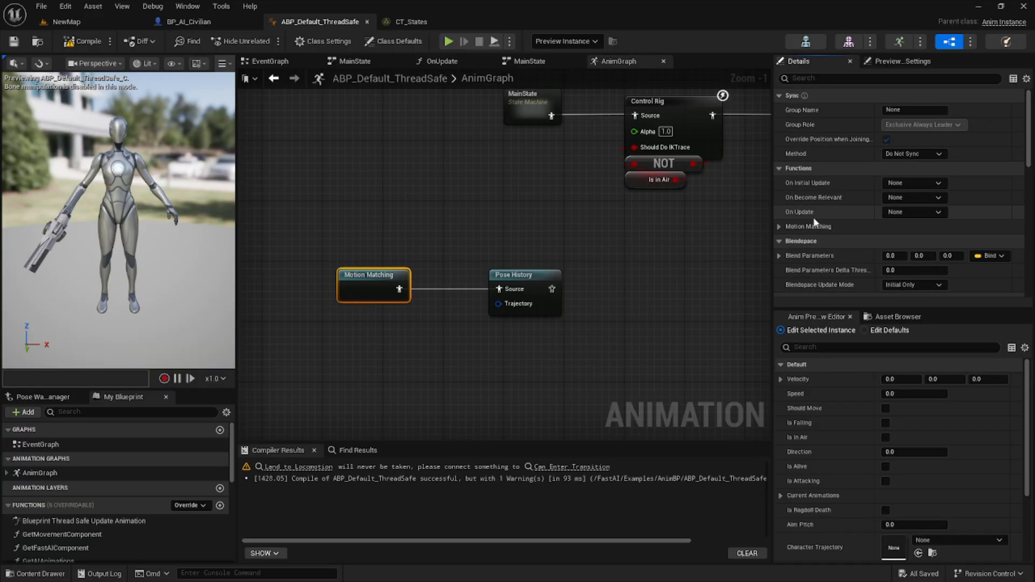
left_click(916, 212)
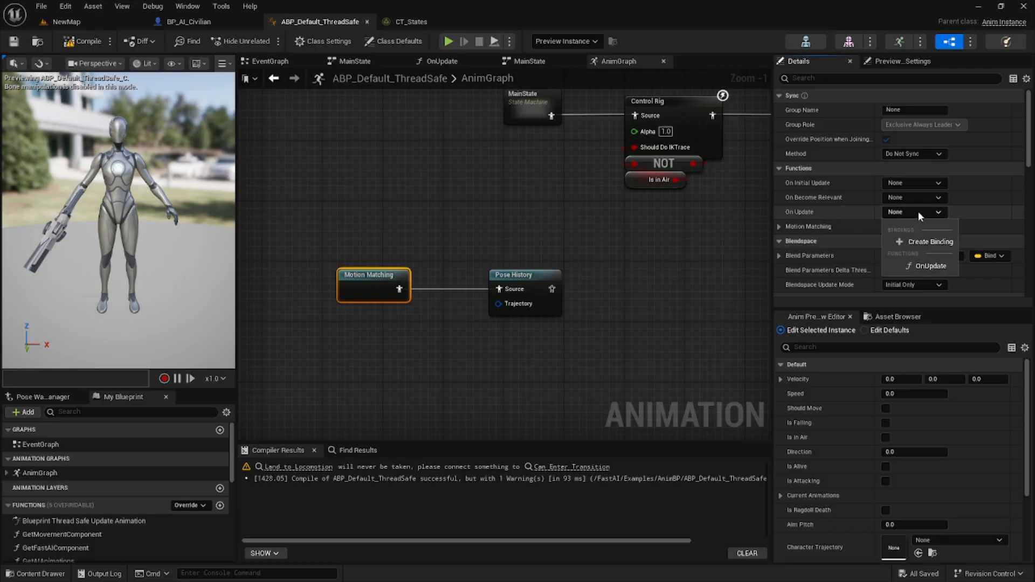
left_click(925, 241)
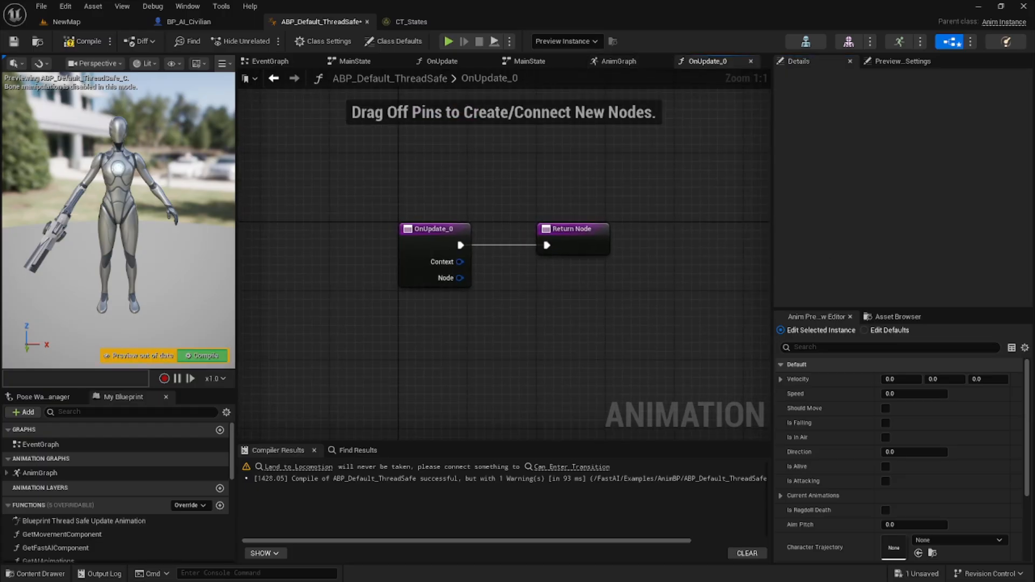
Add an Evaluate Chooser node using CT_States to the new update function and connect it to the function's entry node.
right_click(436, 292)
type("e")
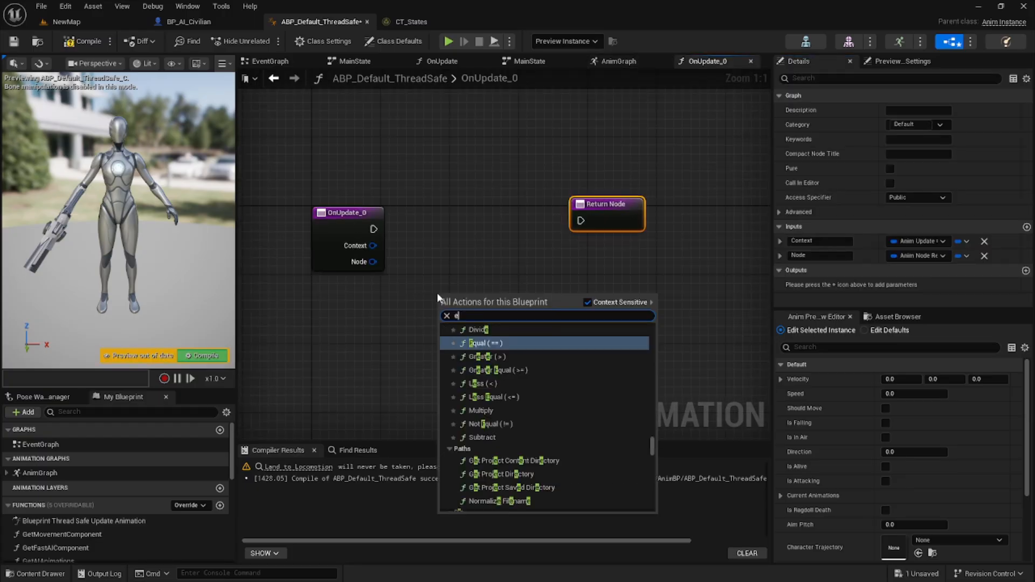
type("val")
key("Return")
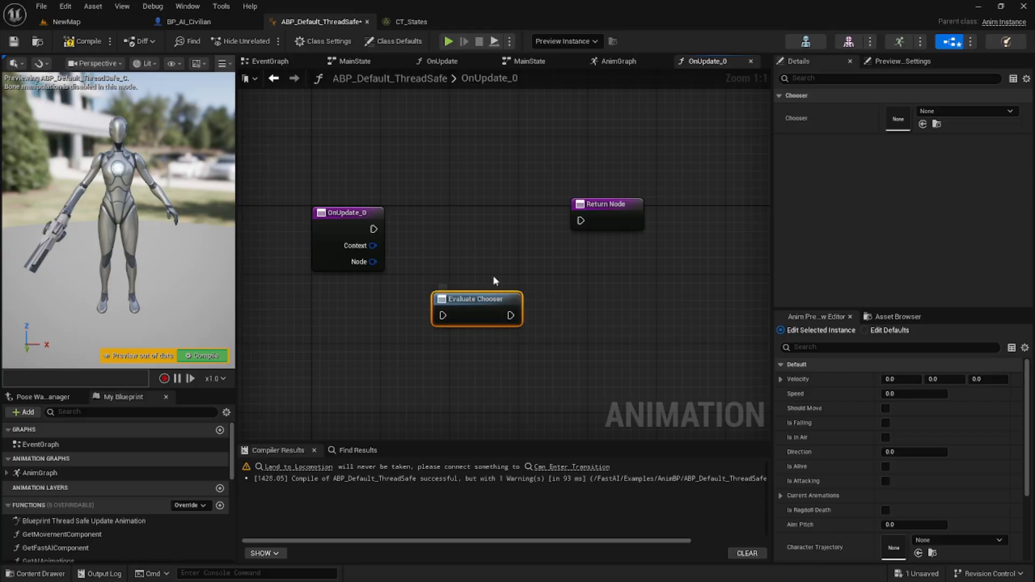
left_click(955, 110)
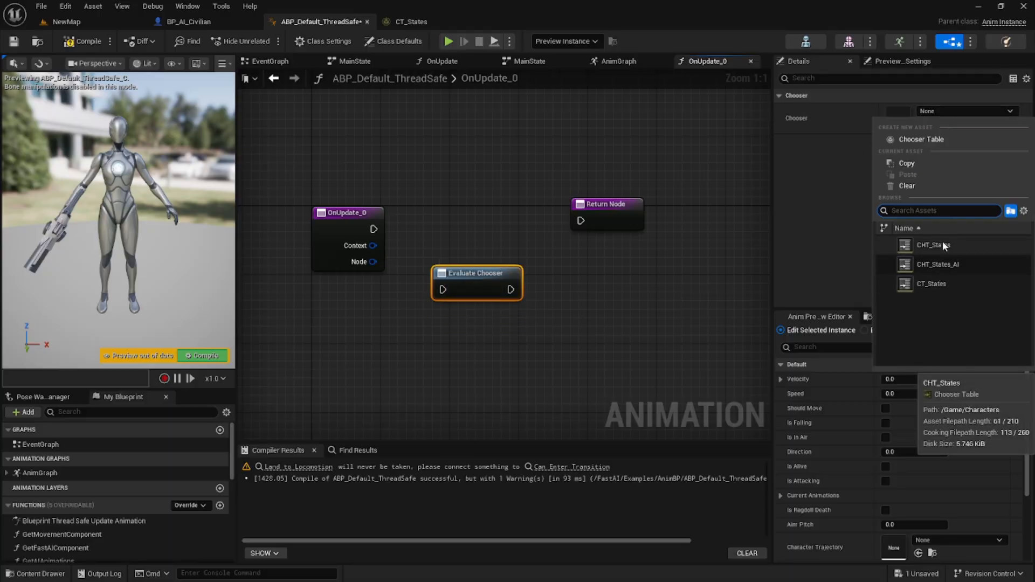
left_click(922, 283)
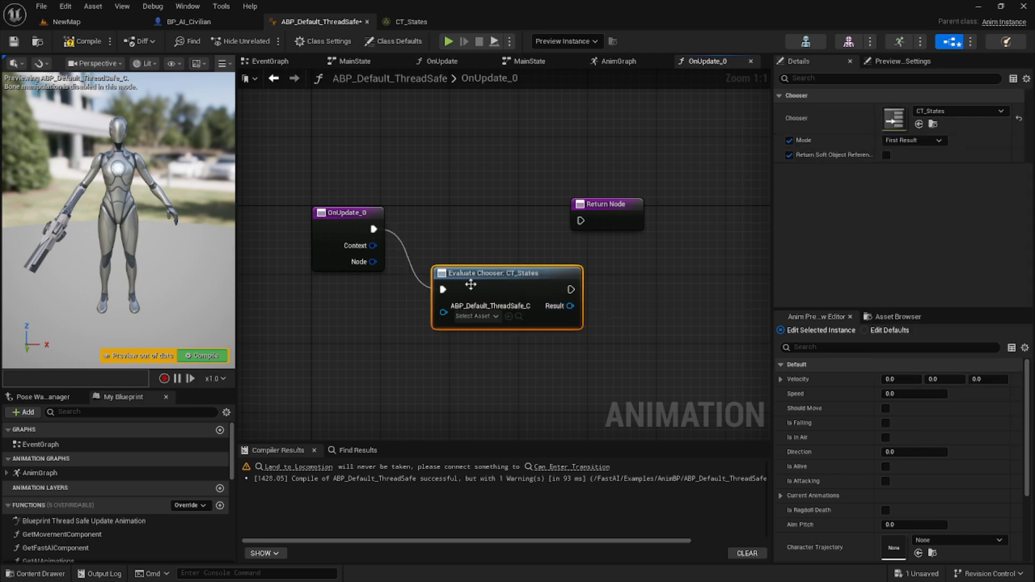
Insert a Set Database to Search node between Evaluate Chooser and the Return Node, using the chooser's Result as its Database.
left_click_drag(489, 273, 473, 215)
left_click_drag(607, 212, 684, 220)
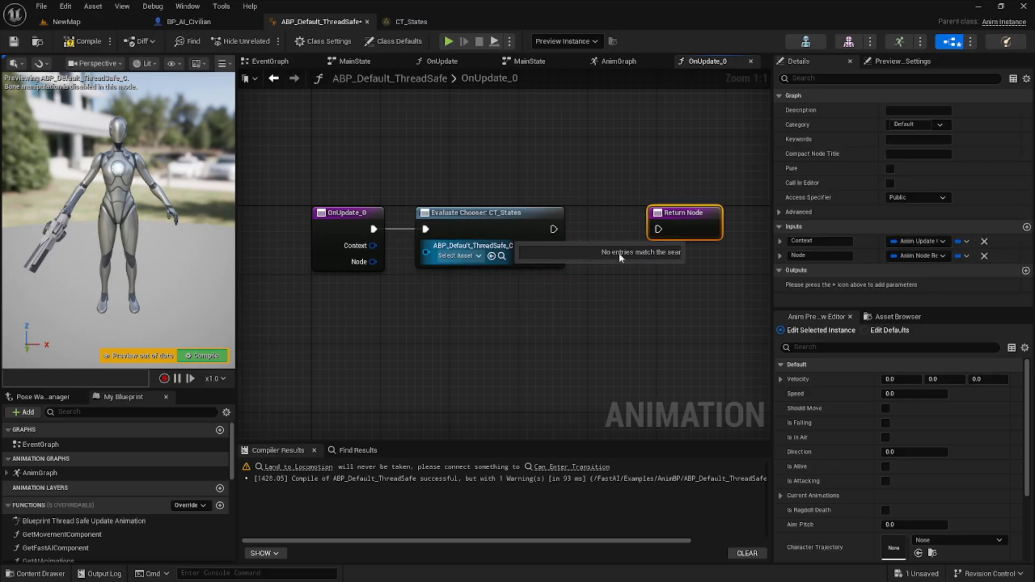
right_click(575, 289)
type("set database")
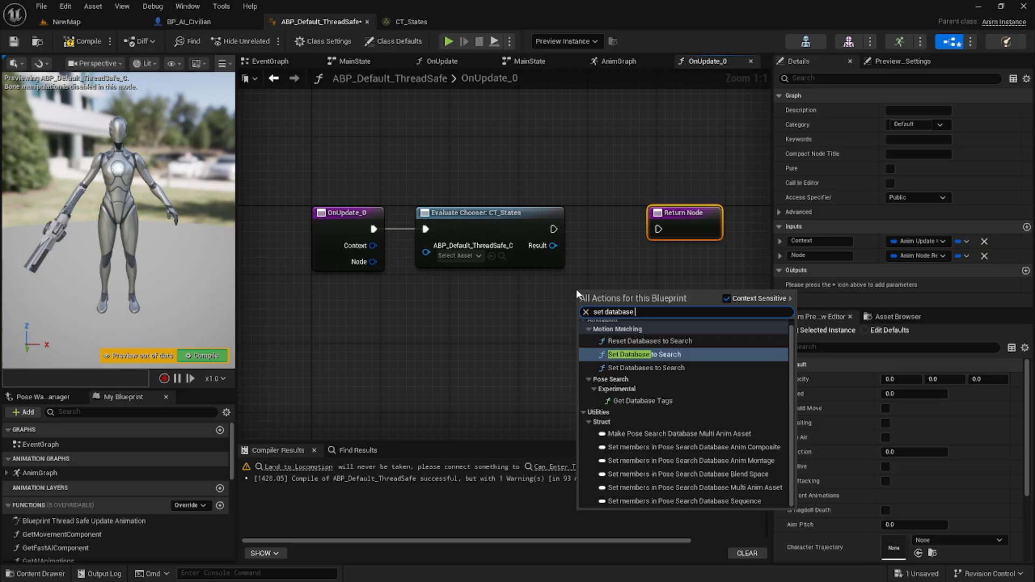
key("Return")
right_click_drag(518, 328, 445, 319)
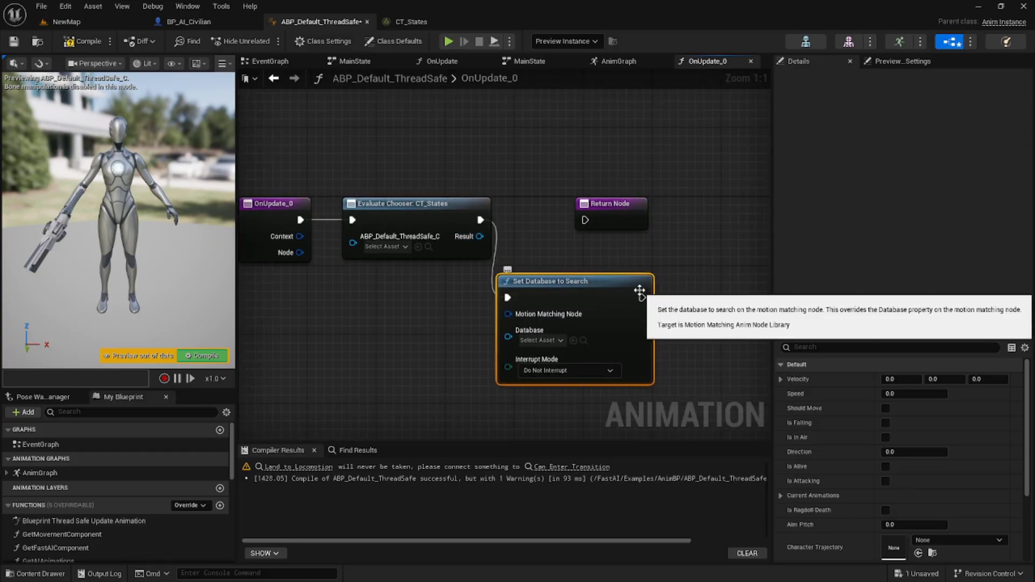
left_click_drag(641, 296, 743, 210)
left_click_drag(581, 231, 705, 220)
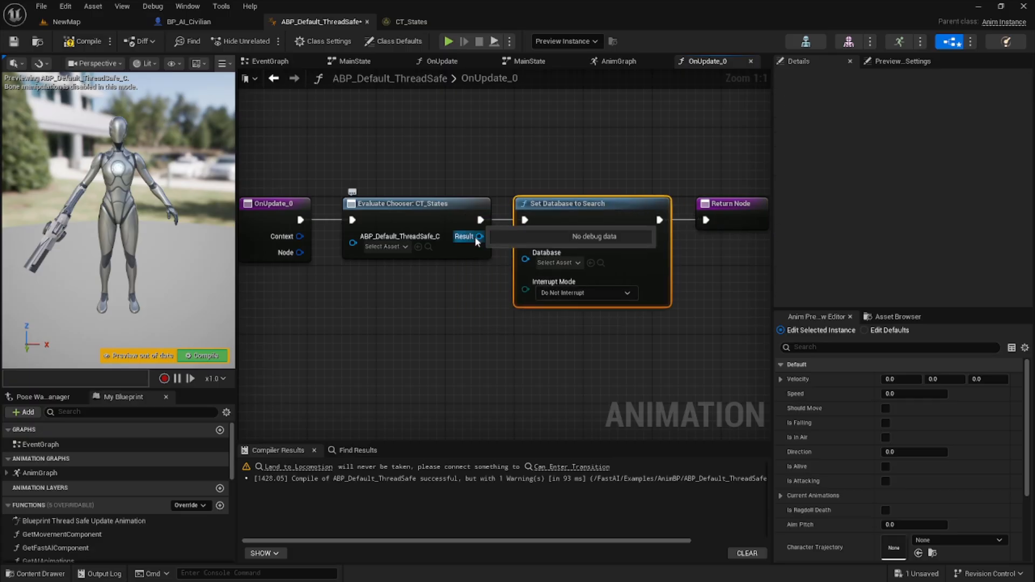
left_click_drag(478, 240, 524, 254)
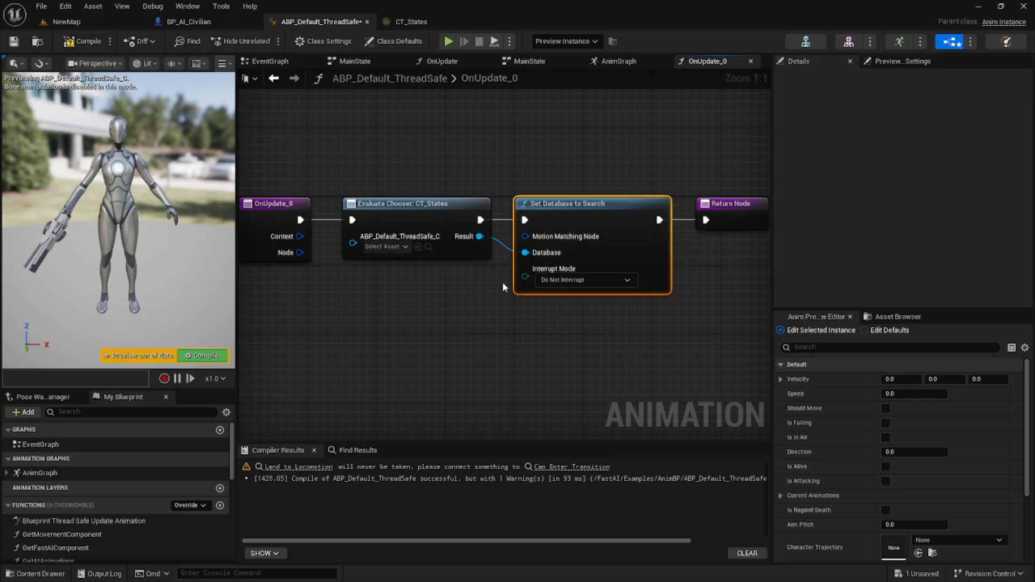
Feed Set Database to Search from the entry Node through Convert to Motion Matching Node, with Interrupt Mode set to Interrupt on Database Change.
scroll(503, 282, "down", 1)
left_click_drag(353, 263, 393, 322)
type("conver")
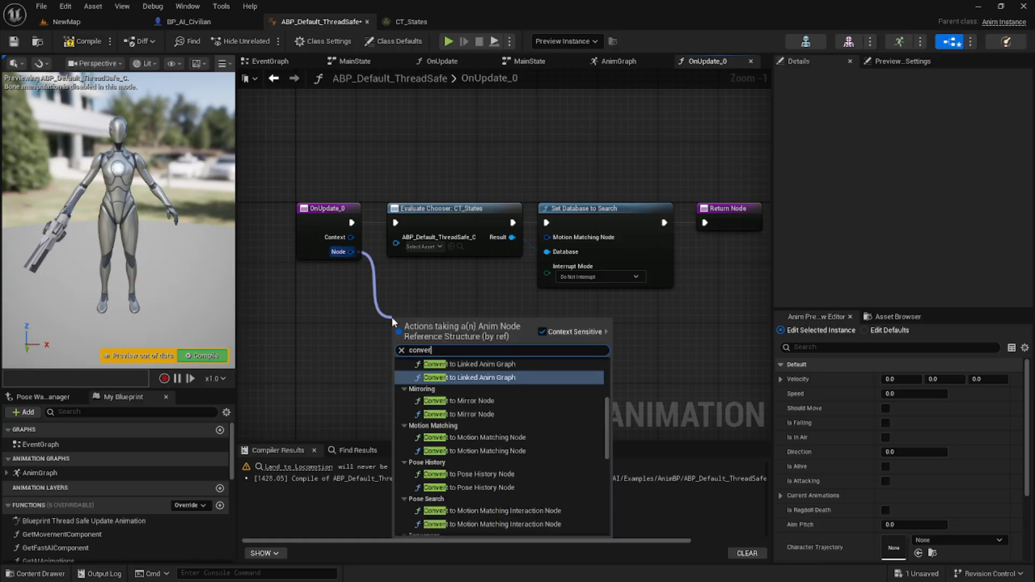
type("t to motion")
key("Up")
key("Return")
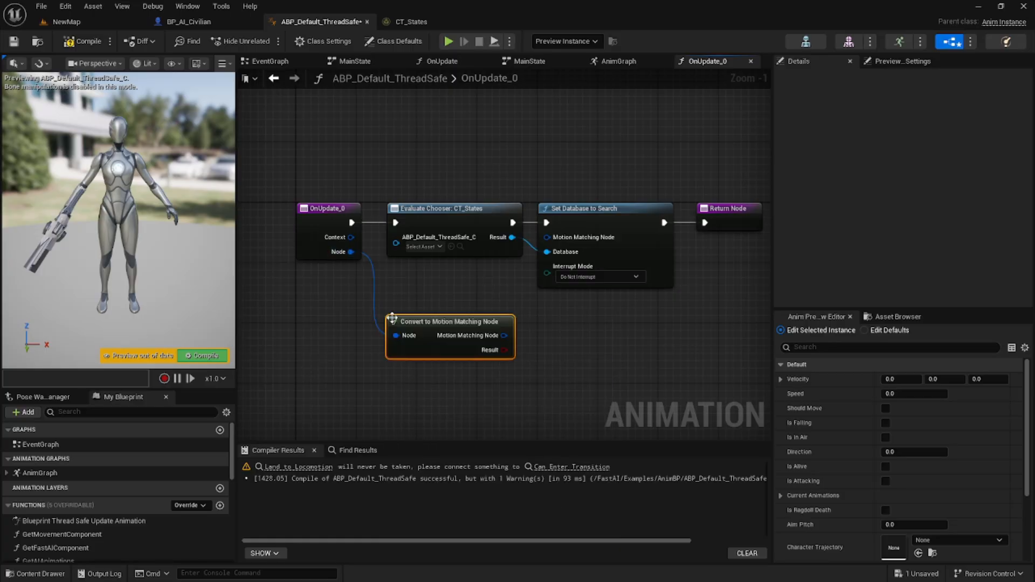
left_click_drag(420, 318, 413, 303)
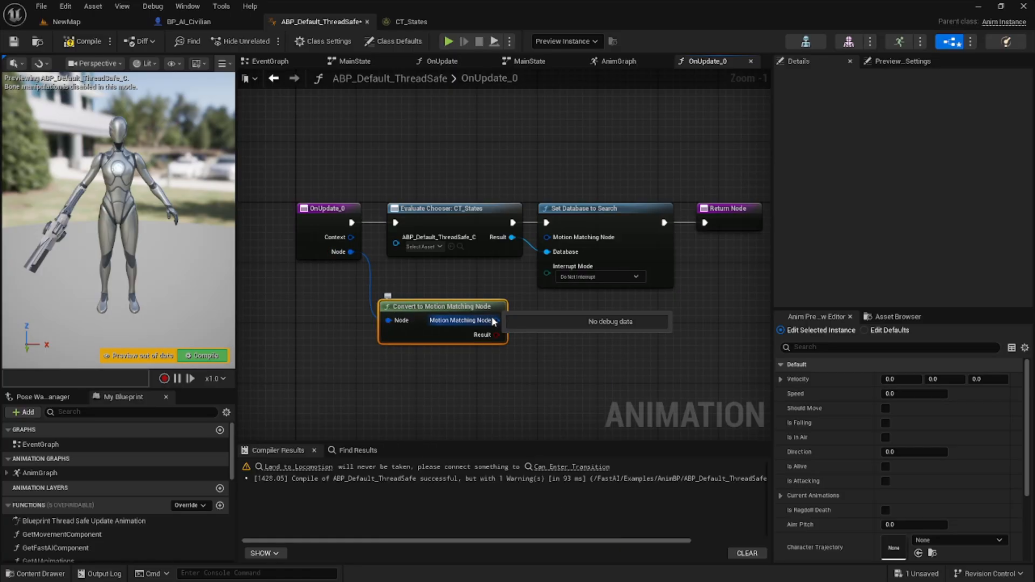
left_click_drag(491, 316, 547, 237)
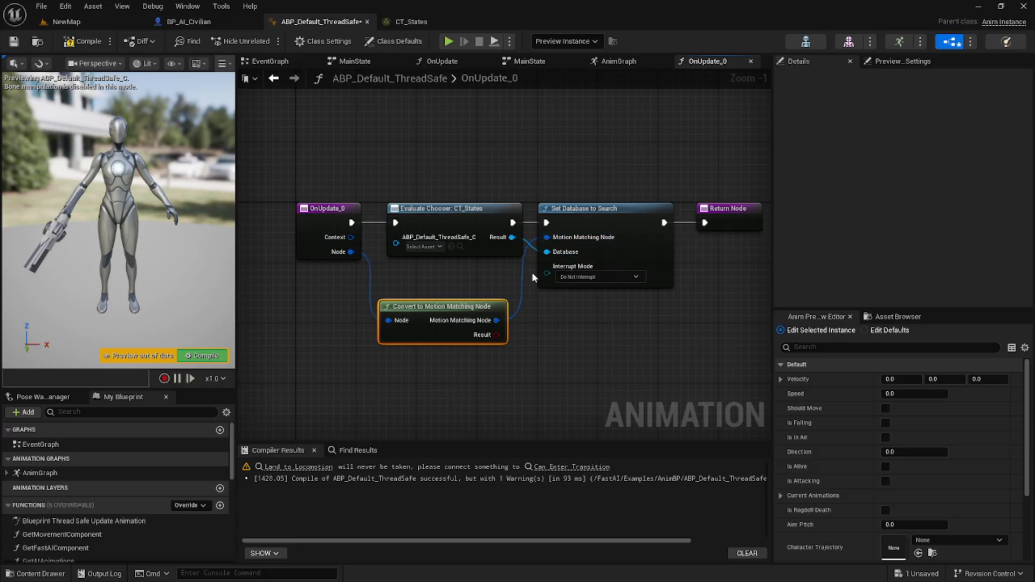
left_click(575, 277)
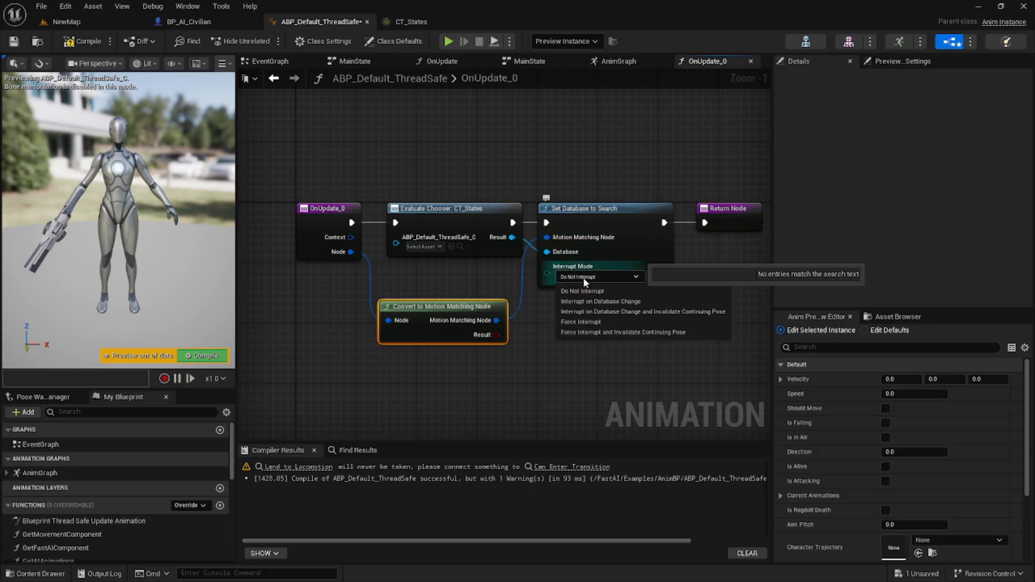
left_click(604, 303)
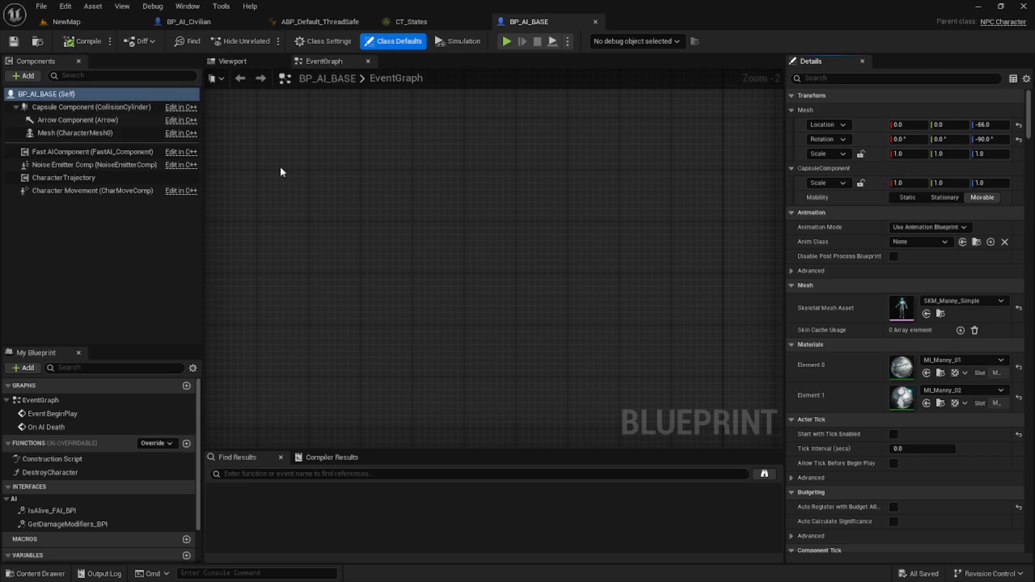
Delete the CharacterTrajectory component from BP_AI_BASE and add a fresh Character Trajectory component.
left_click(82, 177)
key("Delete")
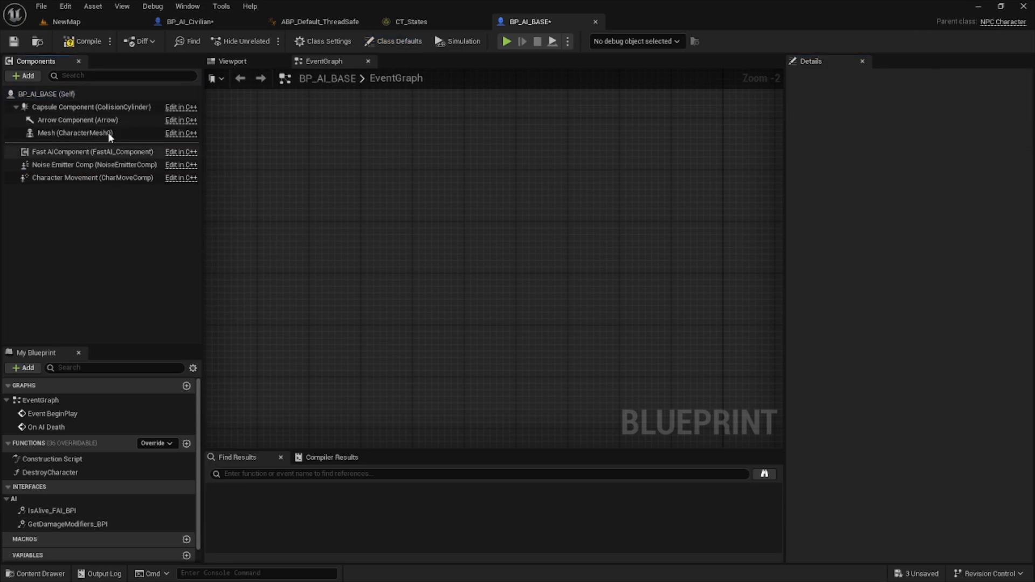
left_click(28, 75)
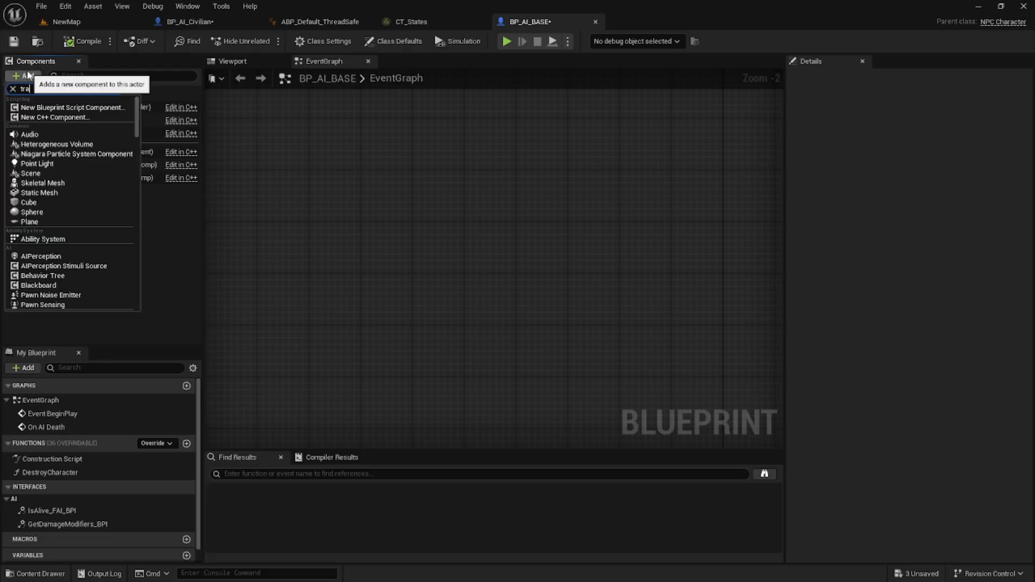
type("terTrajector")
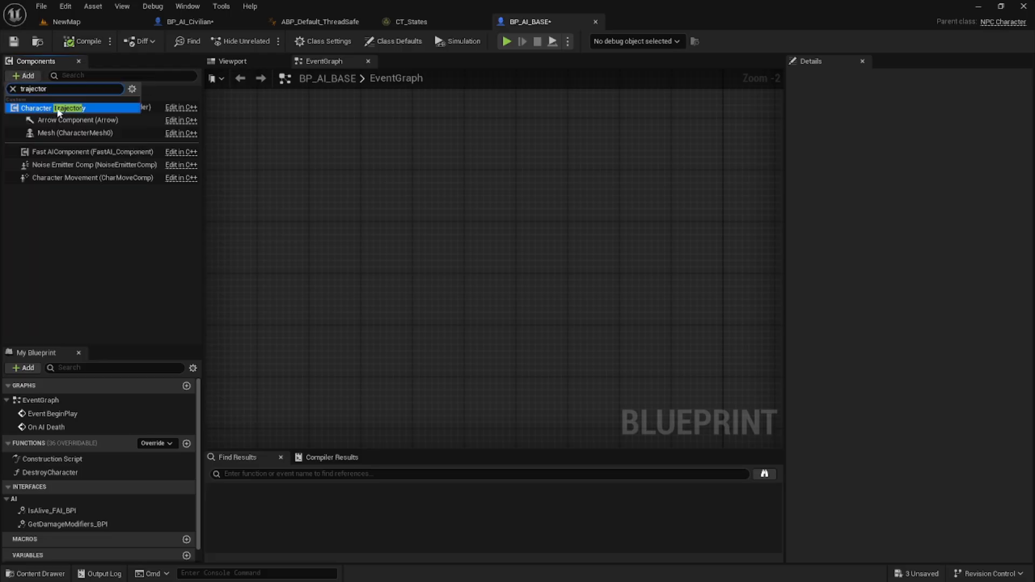
left_click(57, 108)
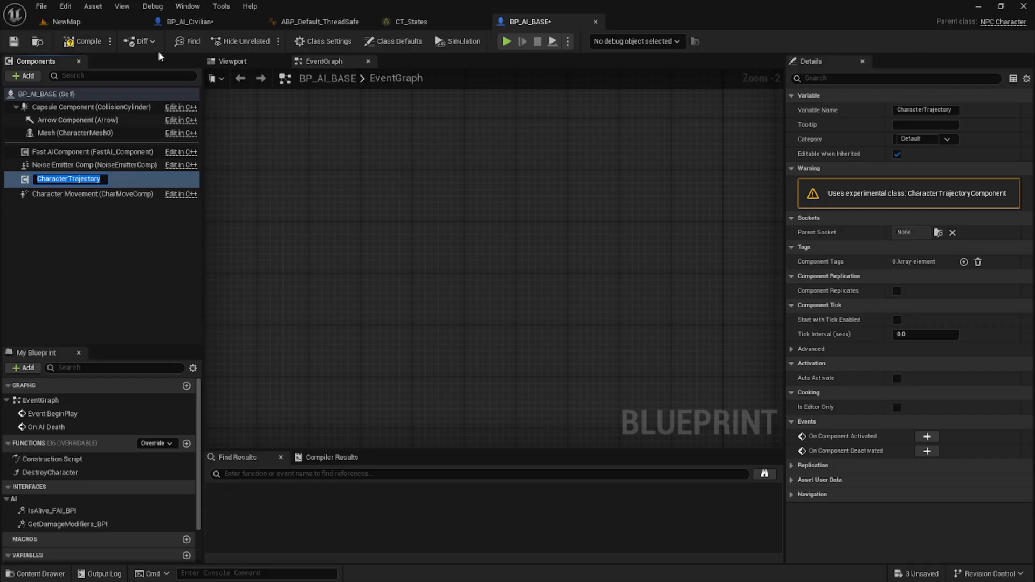
key("Return")
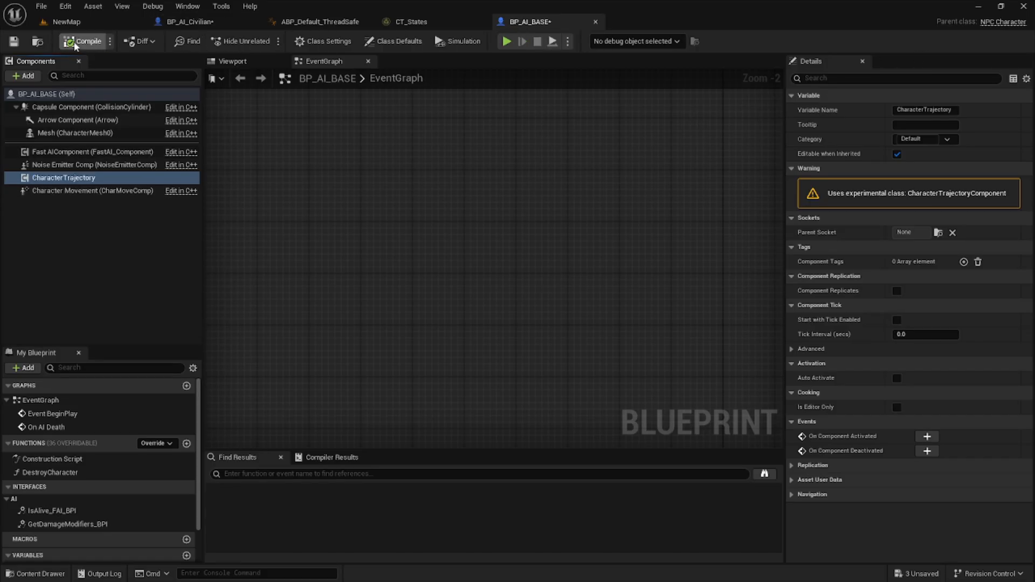
Save the BP_AI_Civilian and BP_AI_BASE blueprints.
left_click(199, 26)
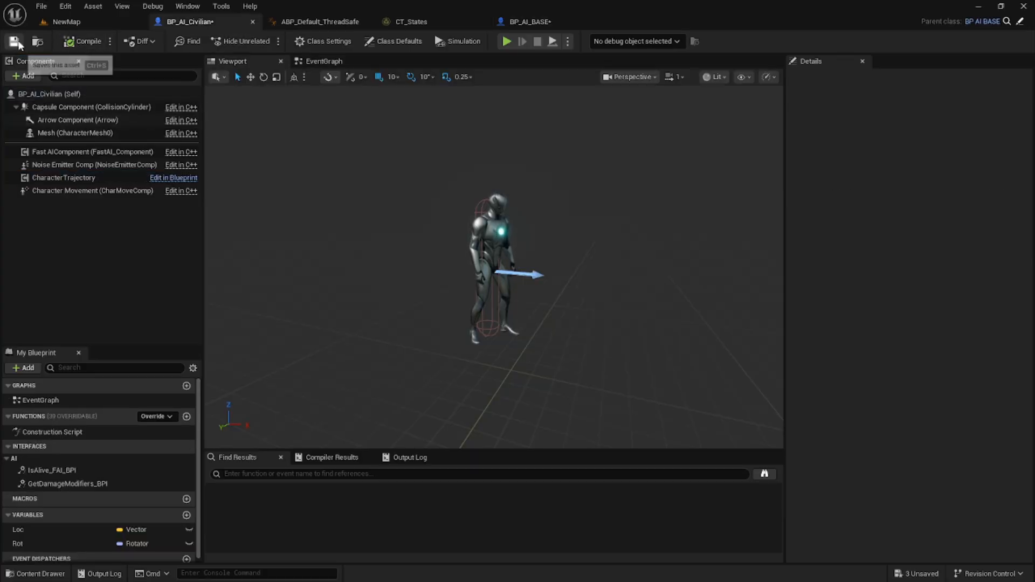
left_click(534, 22)
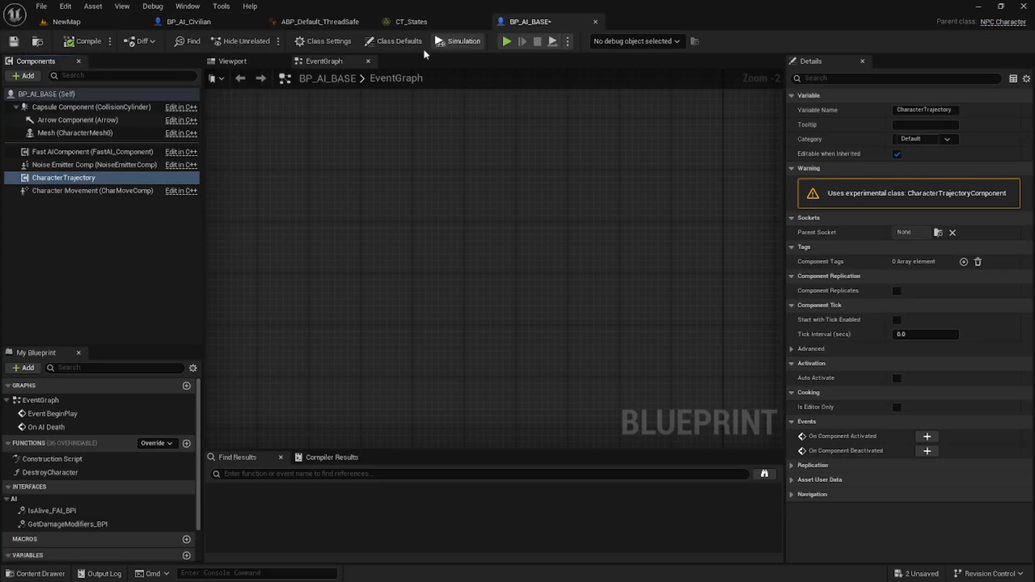
left_click(199, 26)
Bind the Pose History node's Trajectory input in the ABP_Default_ThreadSafe AnimGraph to the Trajectory property of Character Trajectory.
left_click(320, 22)
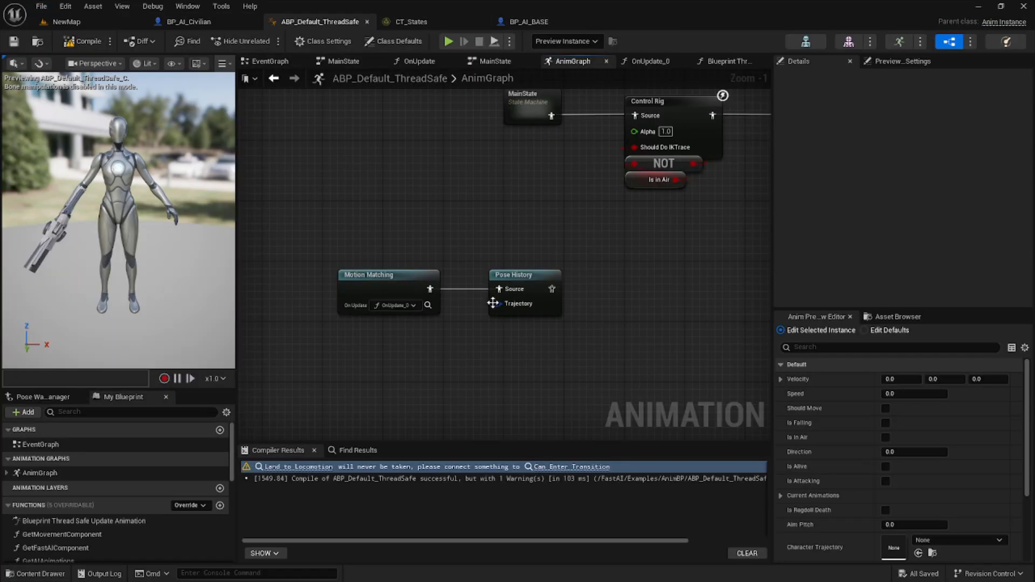
right_click(510, 305)
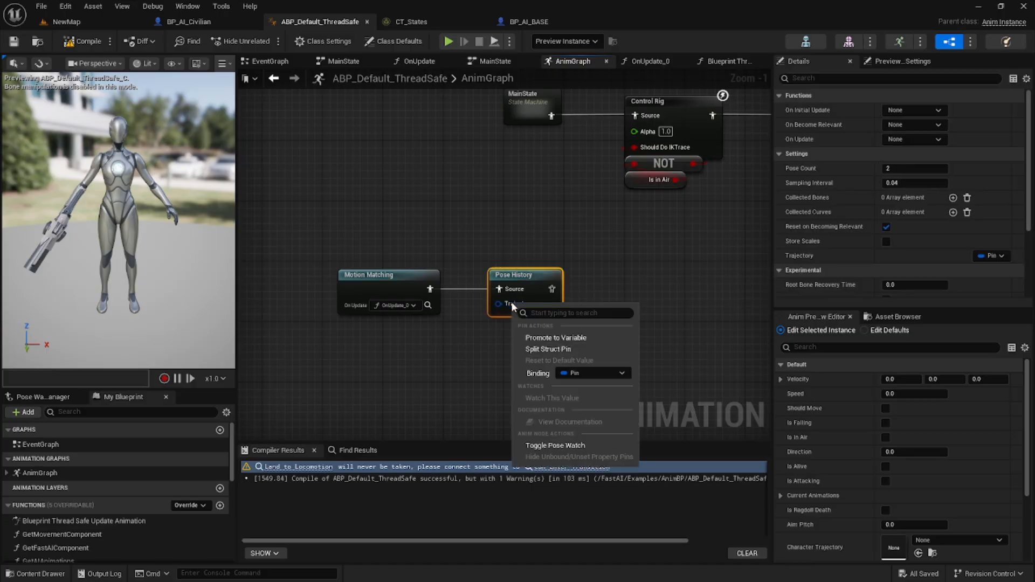
left_click(591, 372)
mouse_move(643, 500)
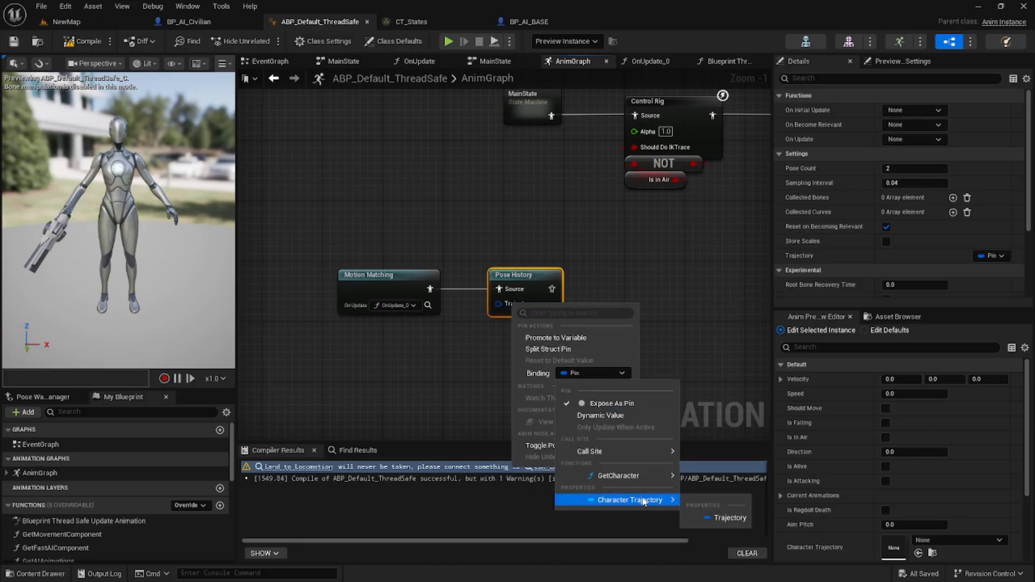
left_click(725, 516)
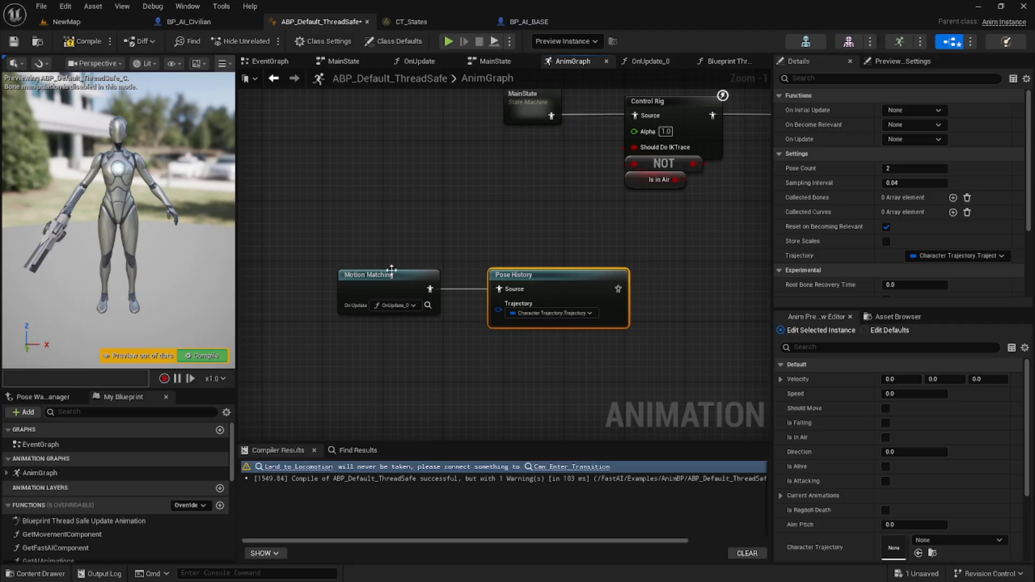
Add a Blend Poses by bool node beside the Pose History node in the AnimGraph.
right_click(589, 305)
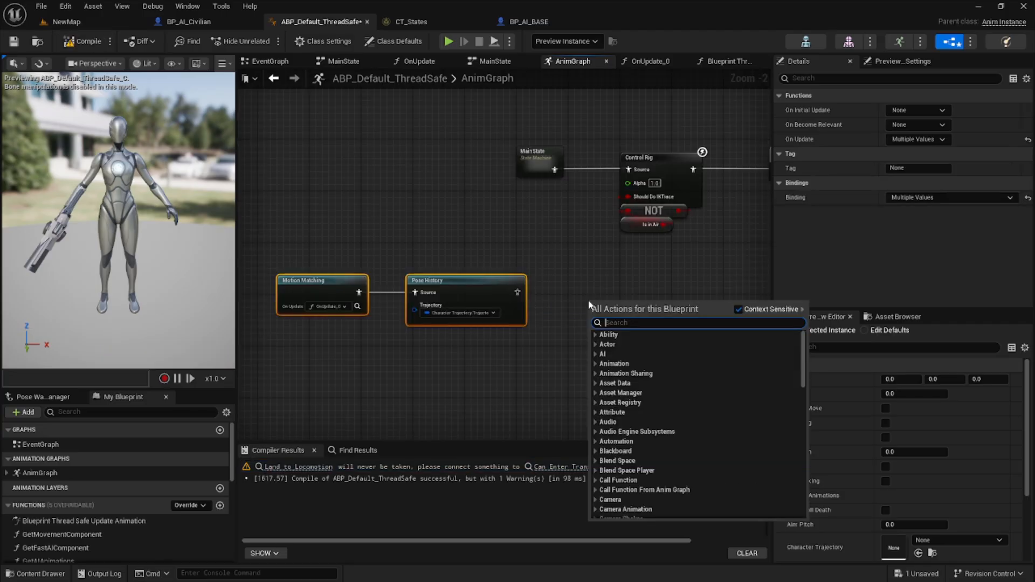
type("blend")
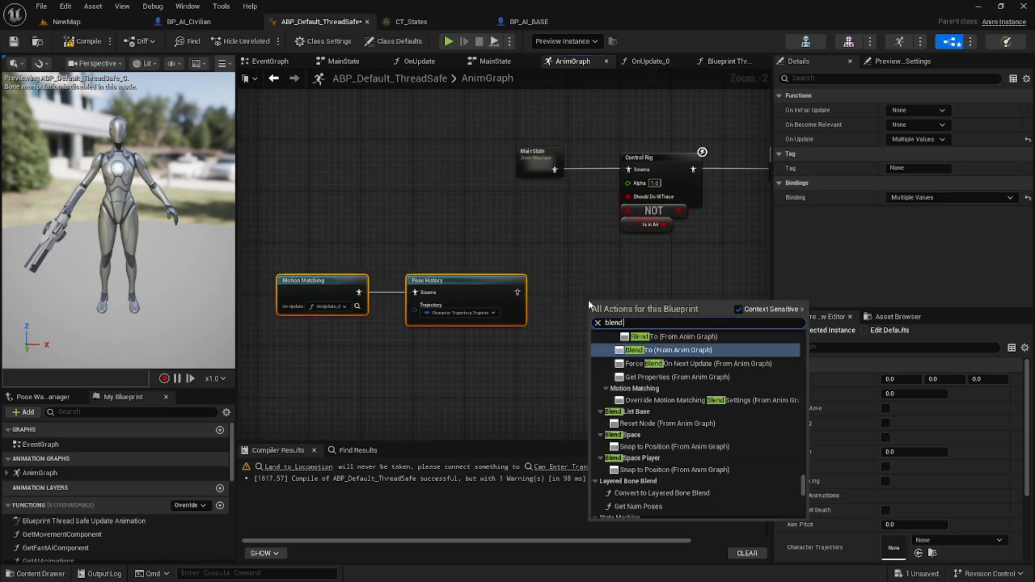
type(" pose by")
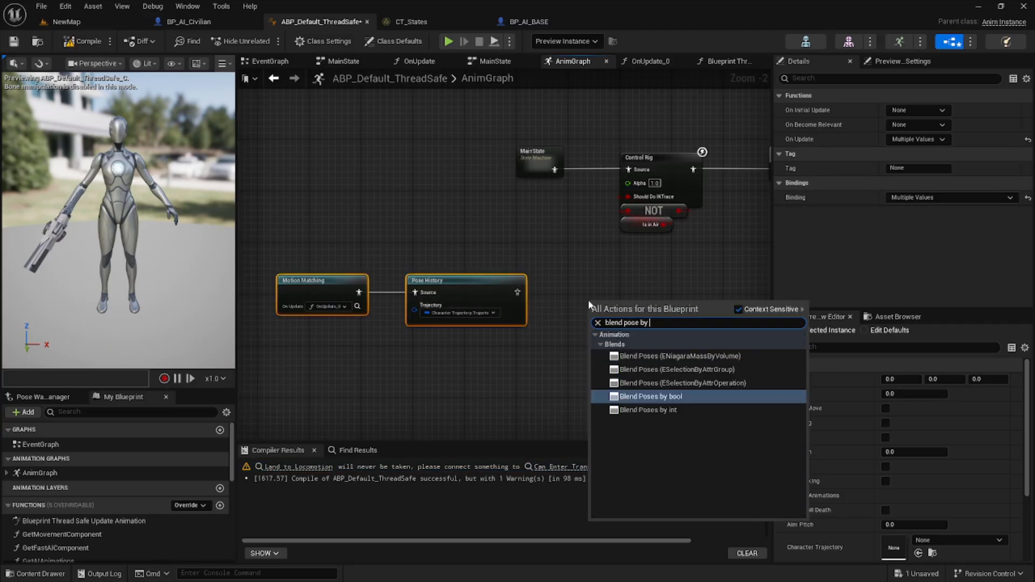
key("Return")
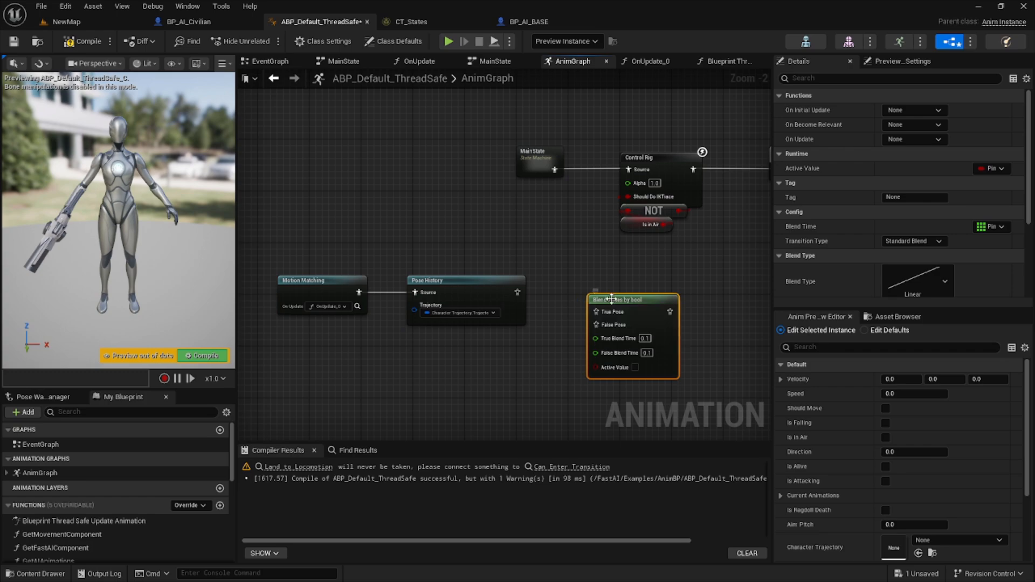
left_click_drag(599, 296, 580, 284)
left_click_drag(349, 250, 494, 316)
right_click_drag(519, 281, 565, 314)
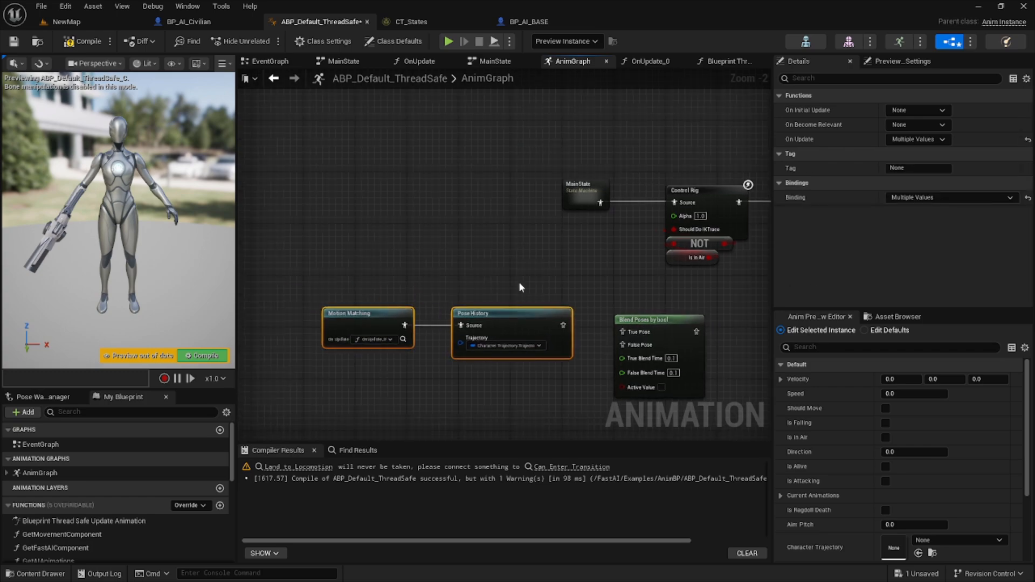
Add a Get Is Falling node and connect it to the Active Value of Blend Poses by bool.
right_click(482, 246)
type("is fall")
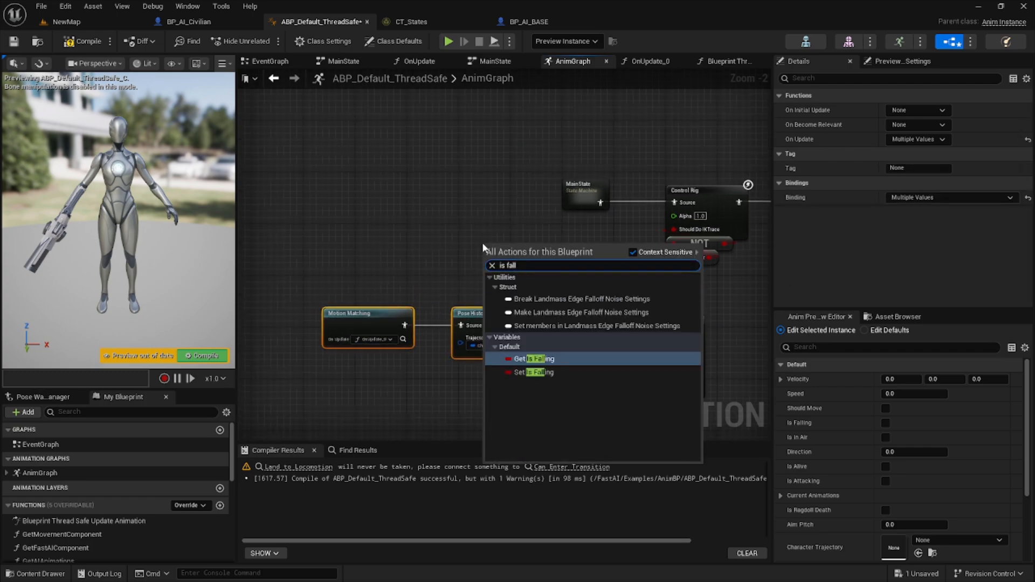
key("Return")
scroll(498, 241, "up", 1)
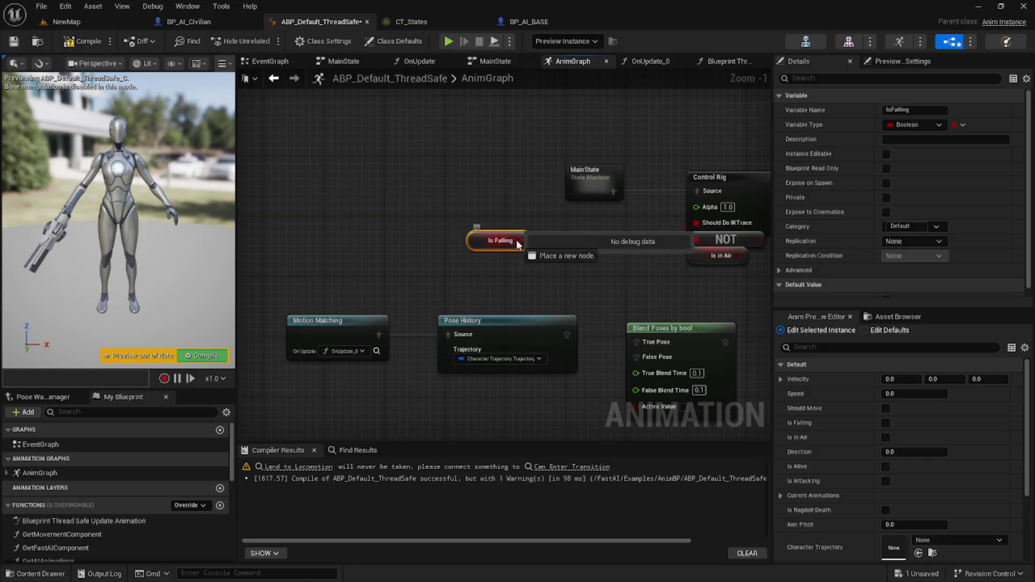
left_click_drag(517, 244, 634, 406)
Connect MainState to the True Pose and Pose History to the False Pose of Blend Poses by bool.
left_click_drag(667, 339, 621, 273)
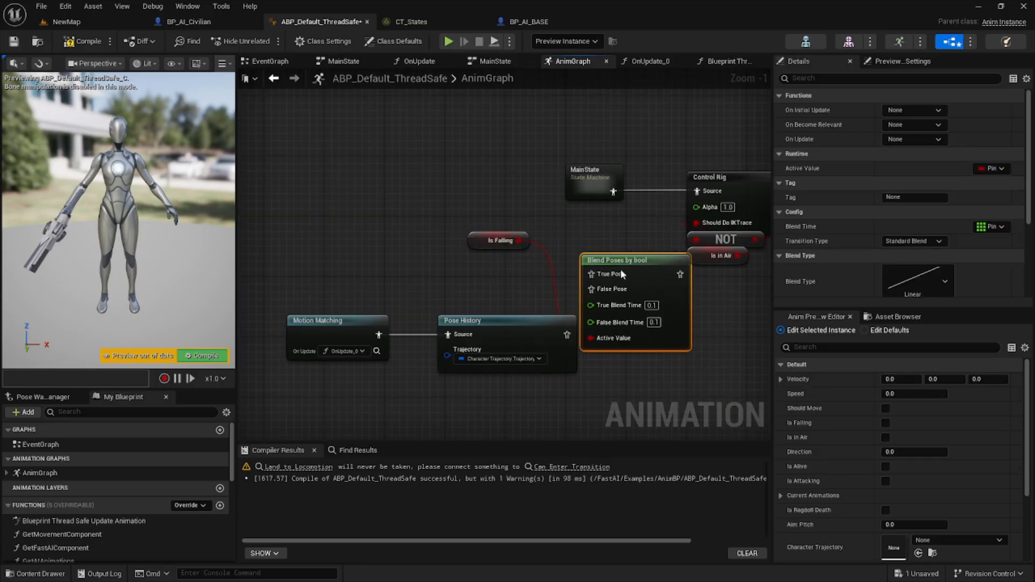
right_click_drag(516, 238, 559, 237)
left_click_drag(372, 225, 649, 358)
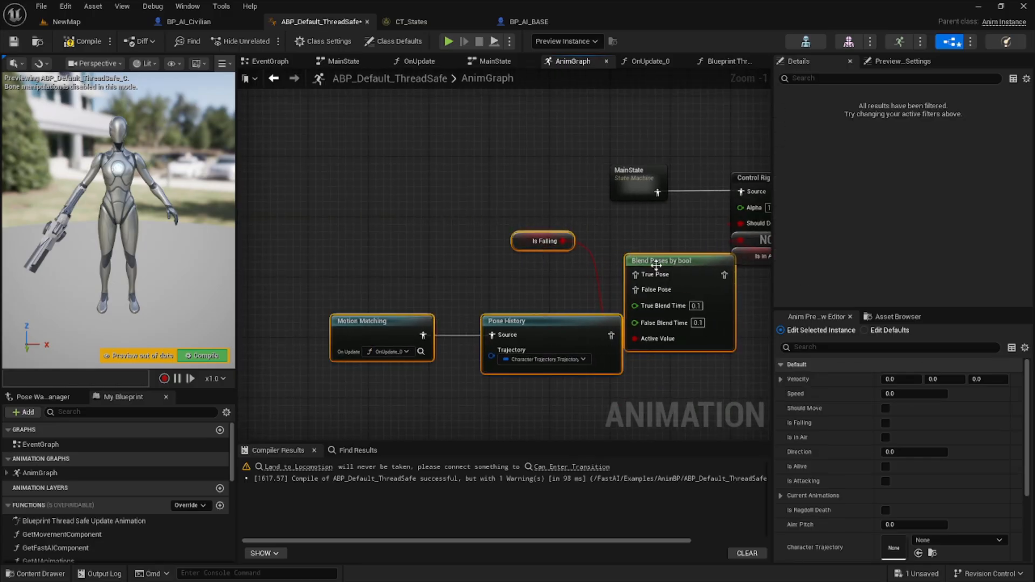
left_click(572, 268)
left_click_drag(655, 267, 559, 253)
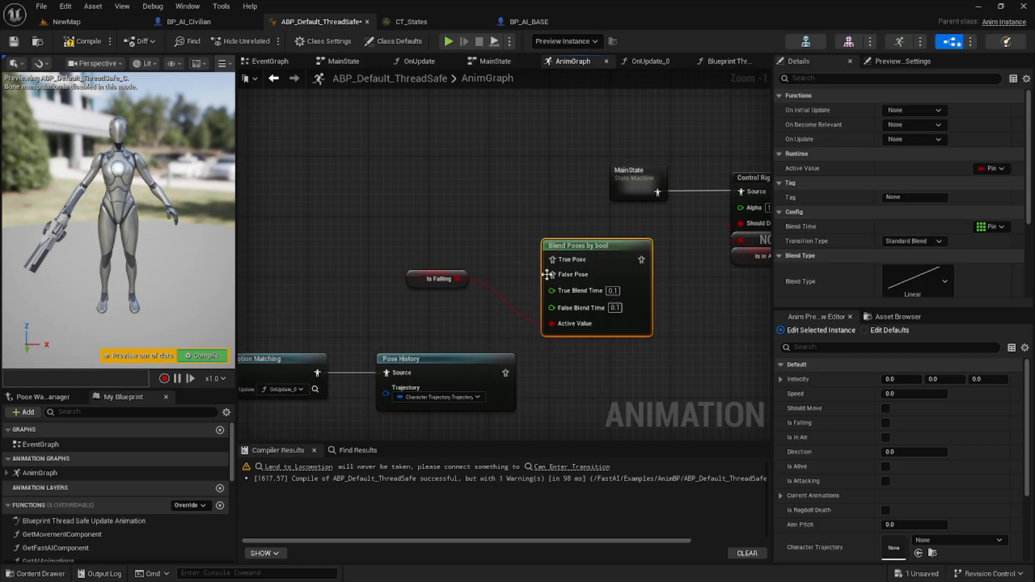
left_click_drag(640, 180, 551, 259)
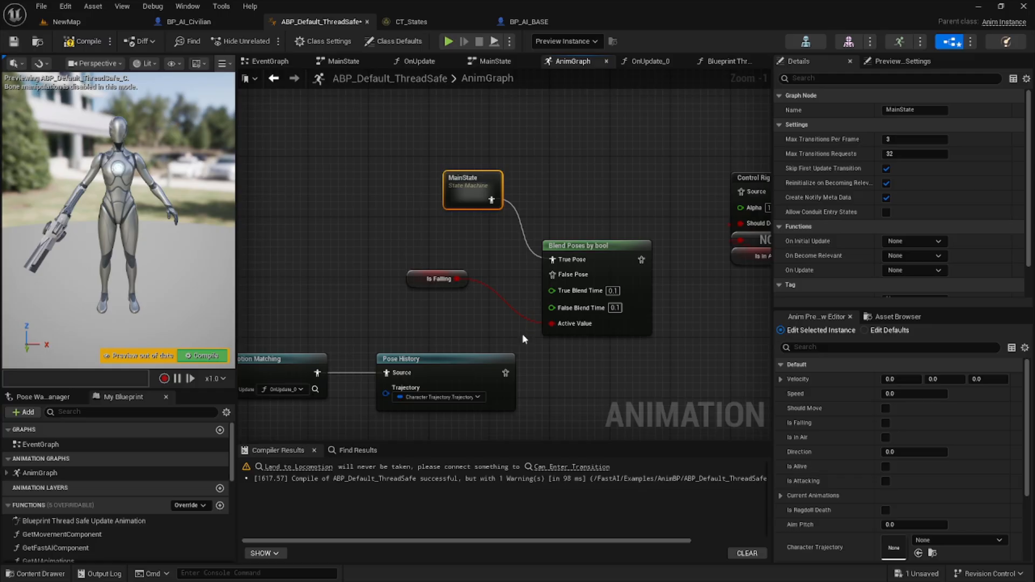
left_click_drag(505, 372, 551, 274)
Arrange the Motion Matching, Pose History, MainState and Is Falling nodes neatly around Blend Poses by bool.
right_click_drag(548, 276, 615, 270)
left_click_drag(343, 323, 478, 369)
left_click_drag(488, 273, 620, 386)
left_click_drag(372, 330, 490, 263)
left_click_drag(603, 380, 512, 335)
right_click_drag(576, 199, 421, 219)
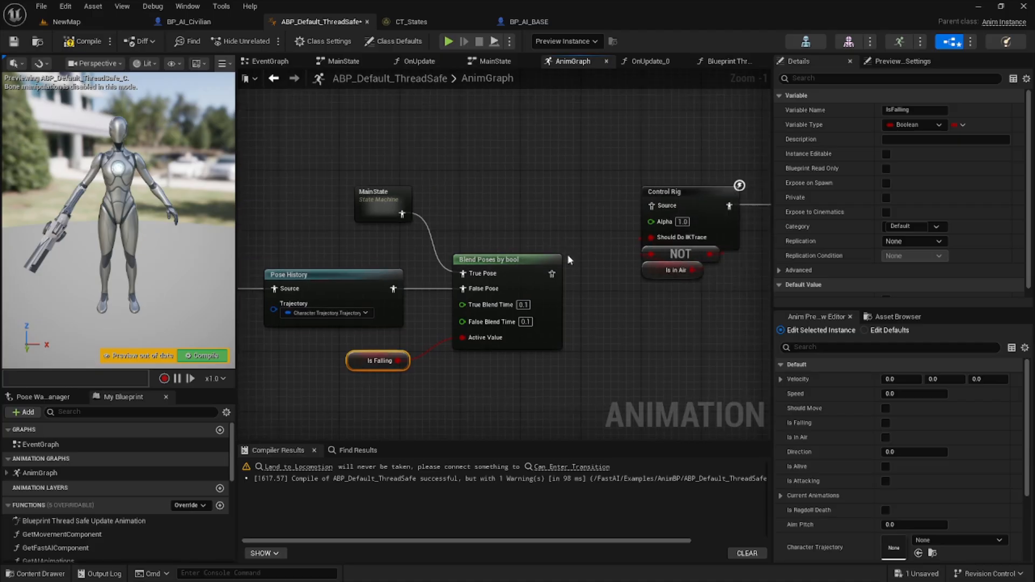
scroll(620, 258, "down", 2)
left_click_drag(310, 204, 610, 237)
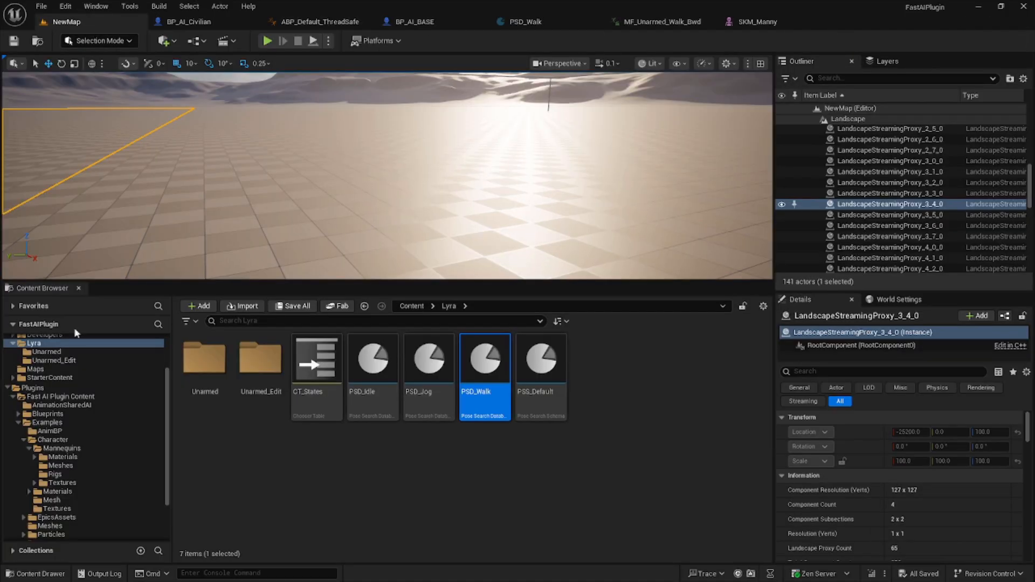
Open all animation sequences in the Unarmed_Edit folder together in the Property Matrix.
left_click(54, 360)
left_click(261, 361)
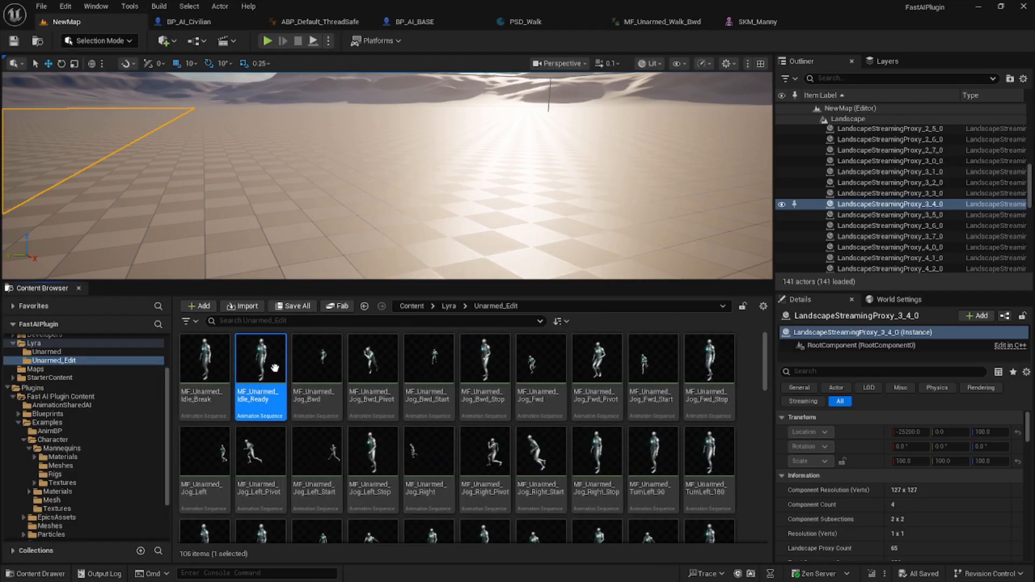
key("ctrl+a")
right_click(274, 367)
mouse_move(392, 250)
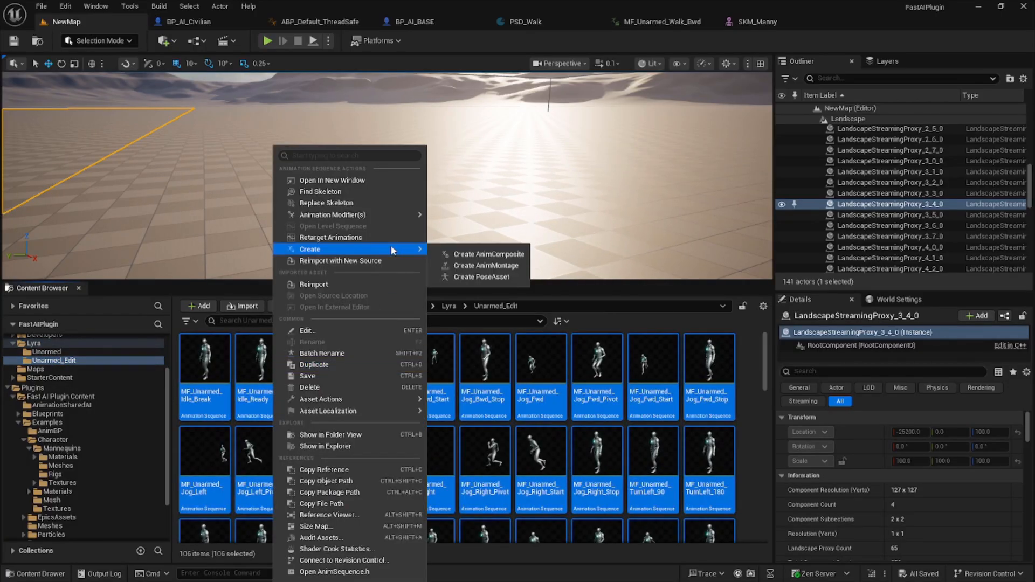
mouse_move(396, 396)
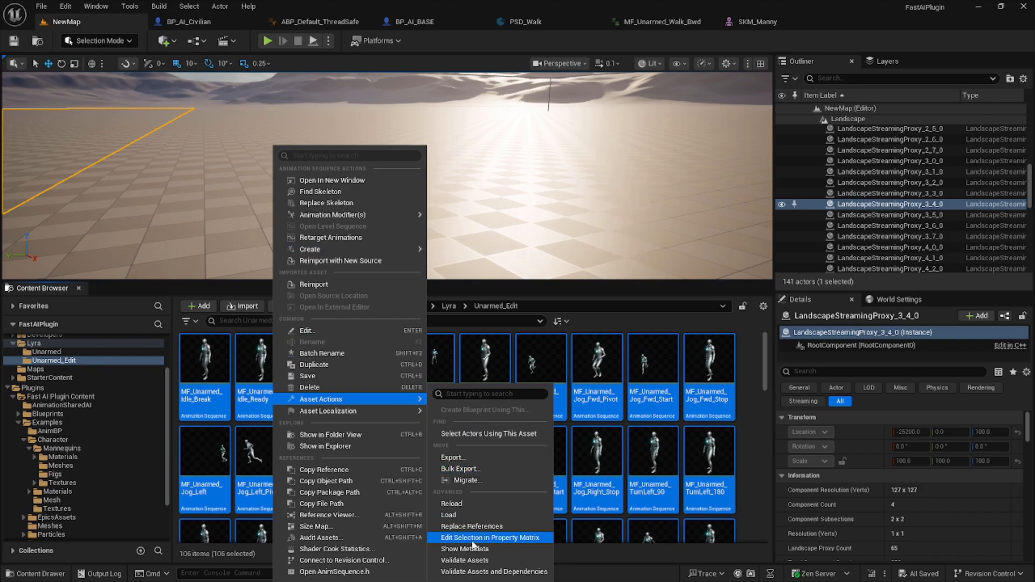
left_click(480, 538)
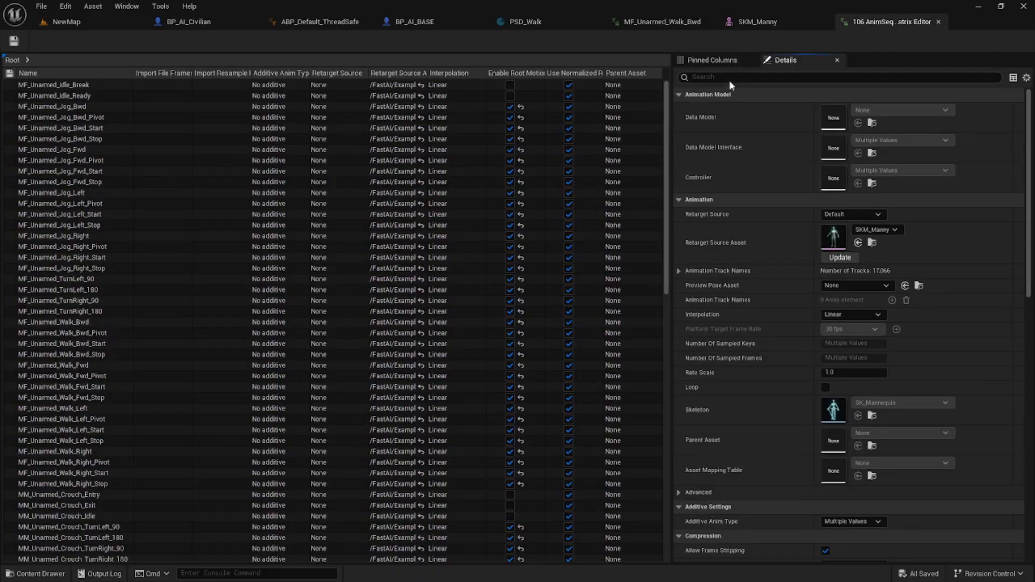
Turn on Enable Root Motion and Force Root Lock for all the Unarmed_Edit sequences, and save them.
left_click(732, 79)
type("root")
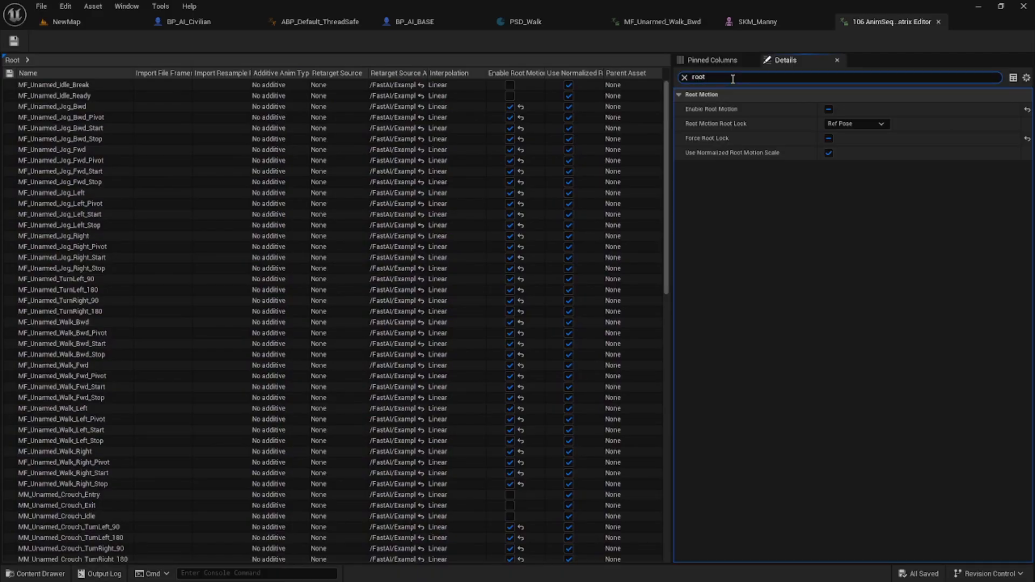
left_click(828, 109)
left_click(828, 109)
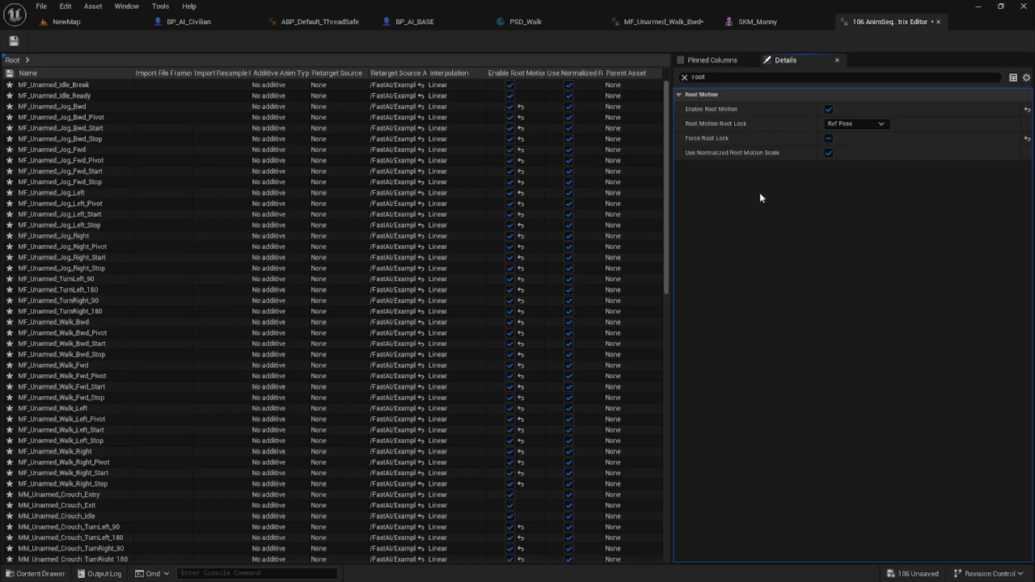
left_click(828, 139)
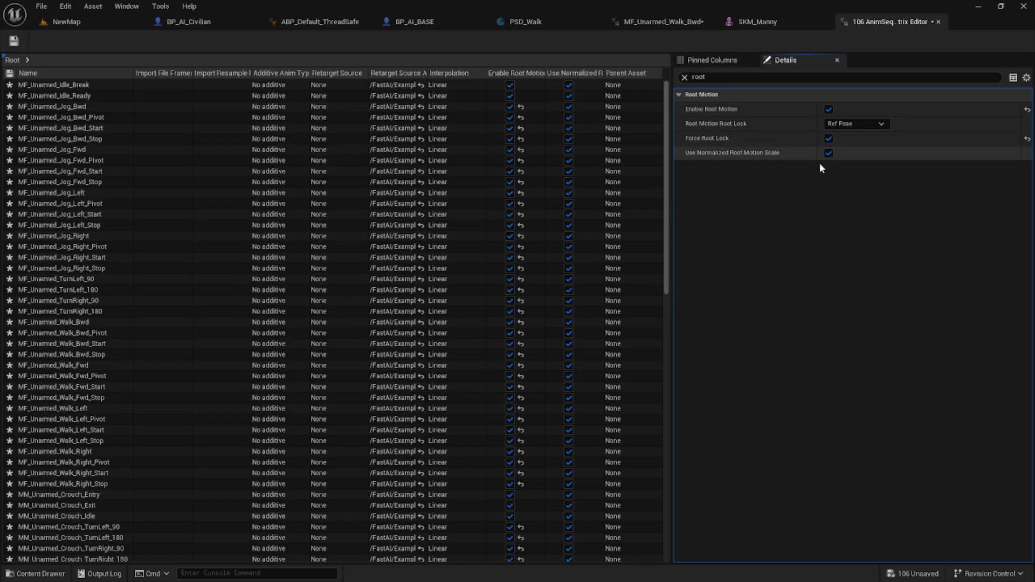
left_click(14, 41)
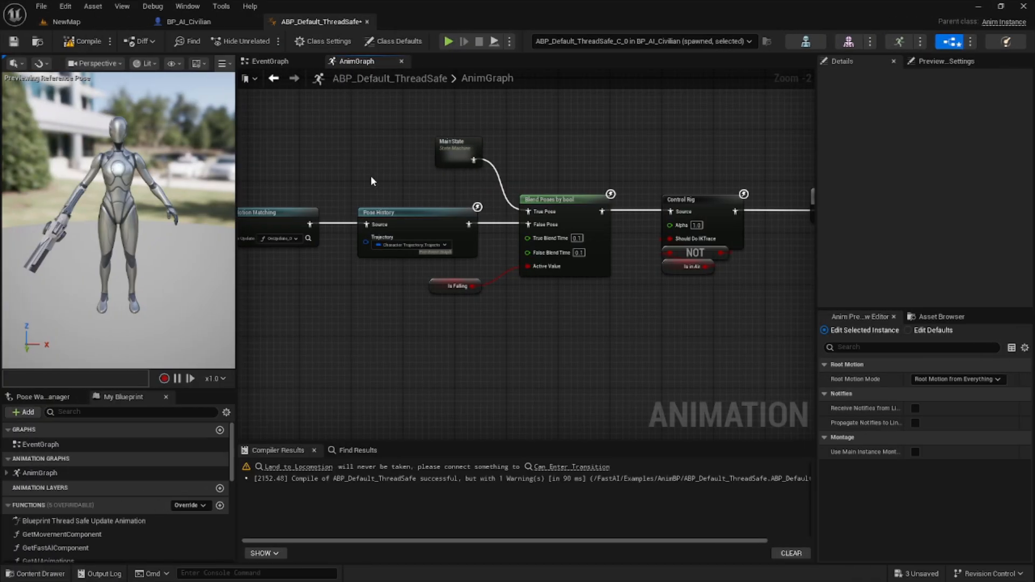
Bind the Pose History node's Trajectory to GetCharacter > Character Trajectory > Trajectory in ABP_Default_ThreadSafe, then compile and save.
left_click(384, 213)
right_click(385, 245)
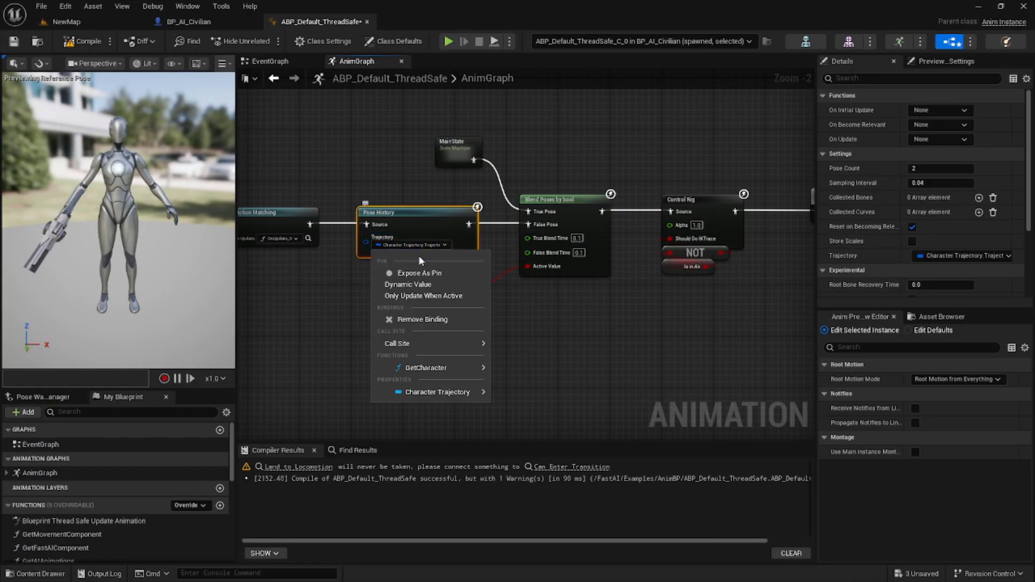
mouse_move(434, 397)
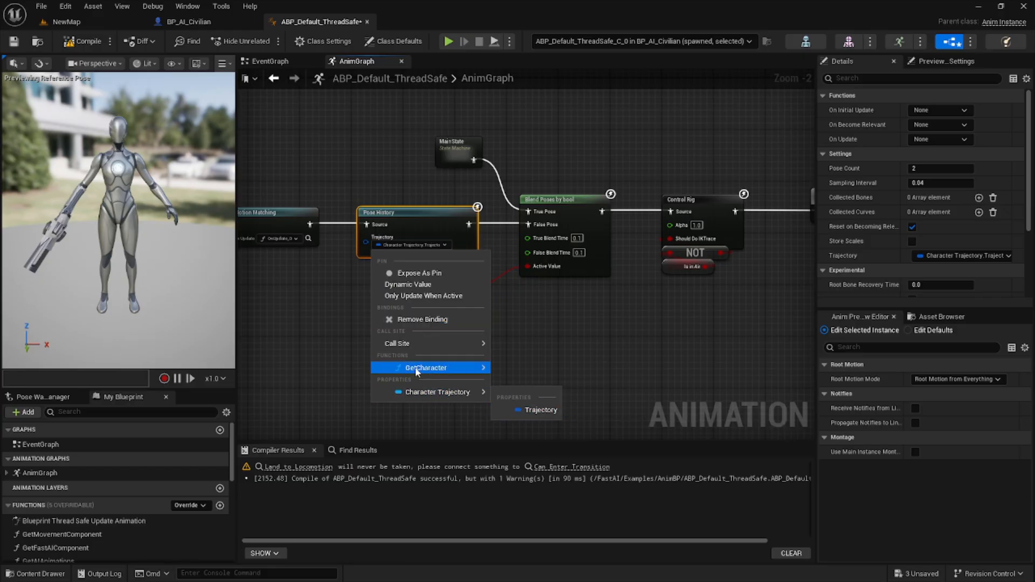
mouse_move(426, 372)
mouse_move(547, 387)
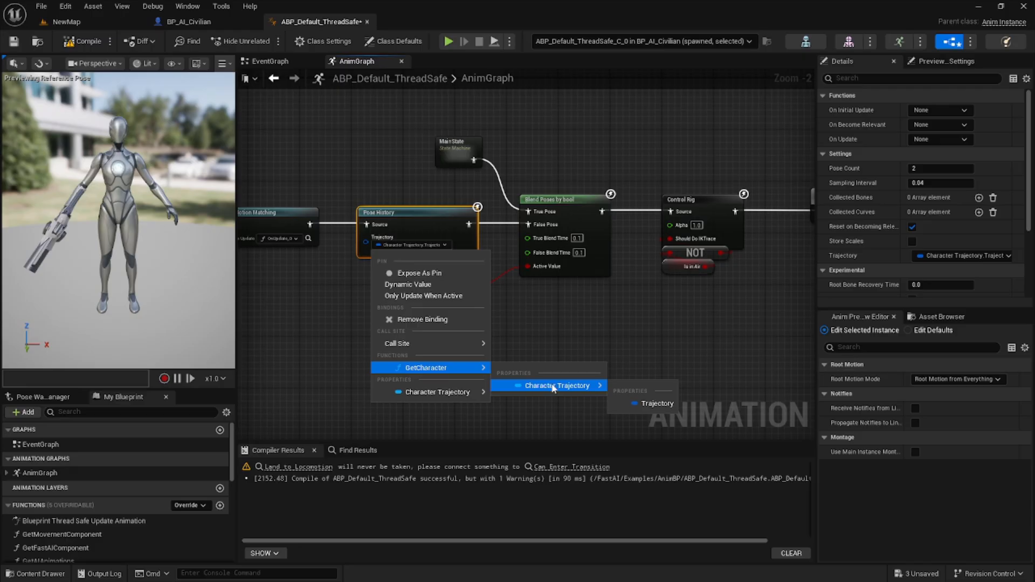
left_click(653, 404)
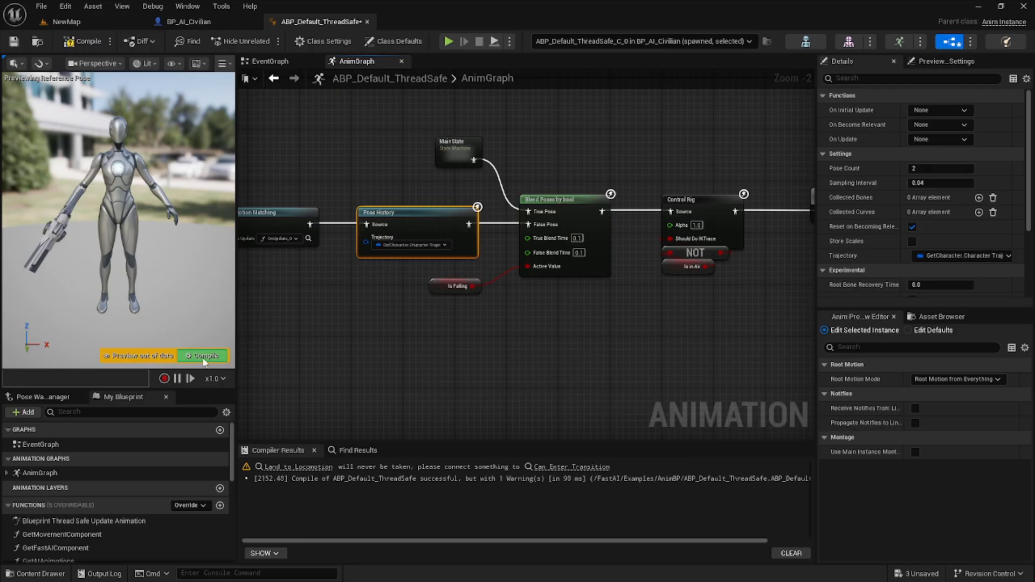
left_click(42, 7)
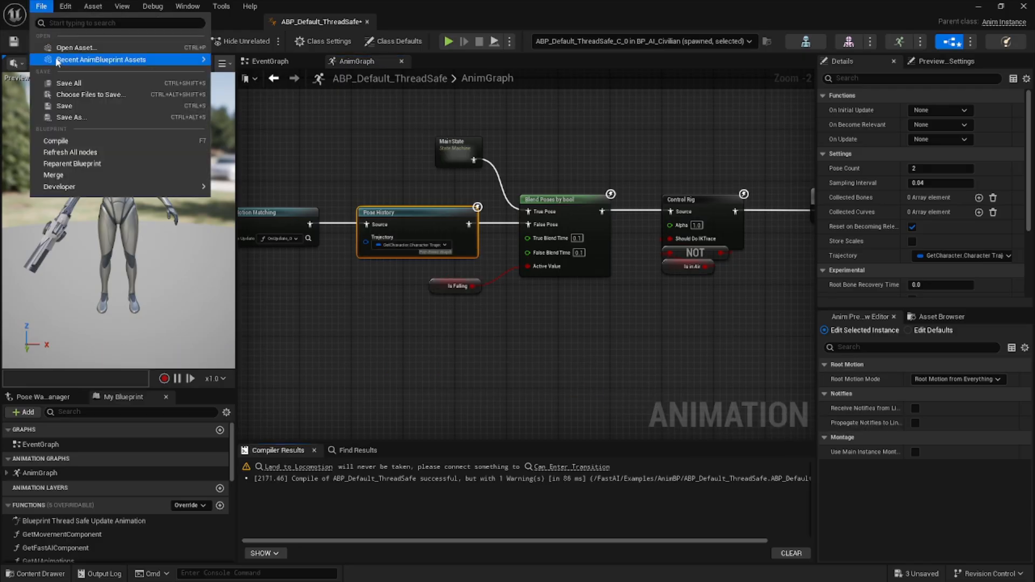
left_click(60, 74)
Simulate NewMap and watch BP_AI_Civilian roam with the motion-matched animation.
left_click(82, 24)
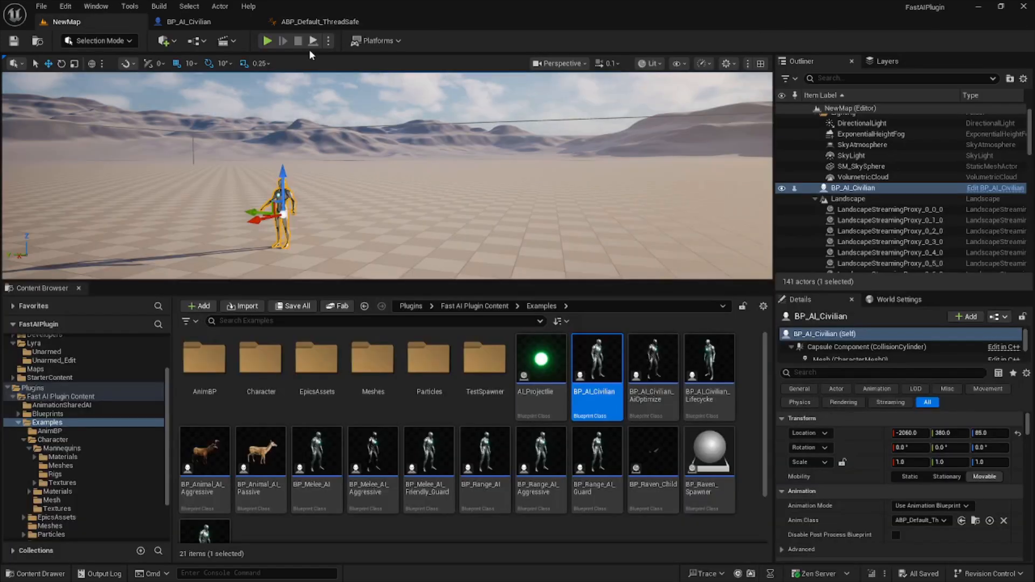
left_click(326, 42)
left_click(371, 150)
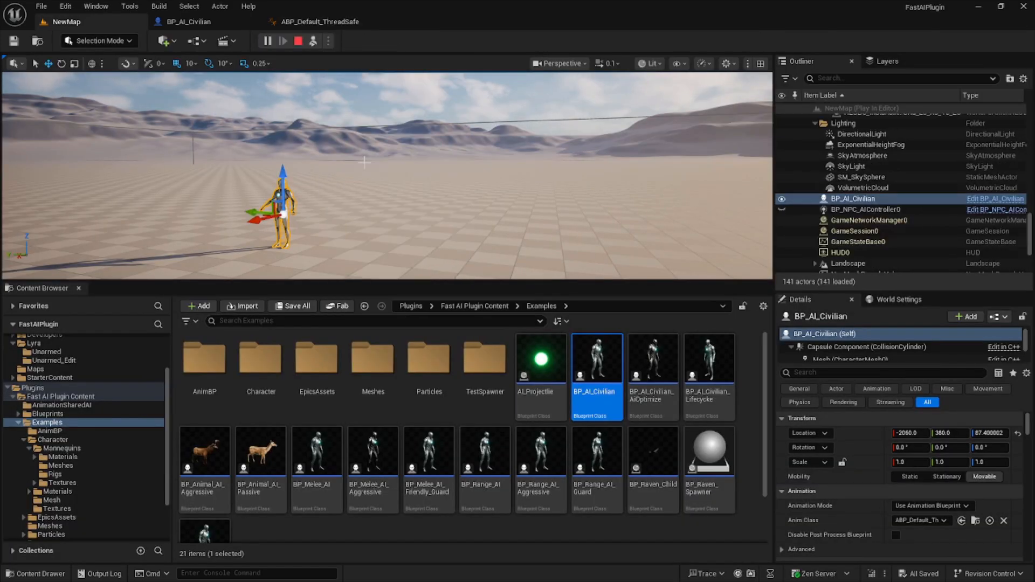
left_click(424, 202)
key("a")
right_click_drag(423, 203, 517, 195)
scroll(423, 202, "up", 2)
left_click(322, 20)
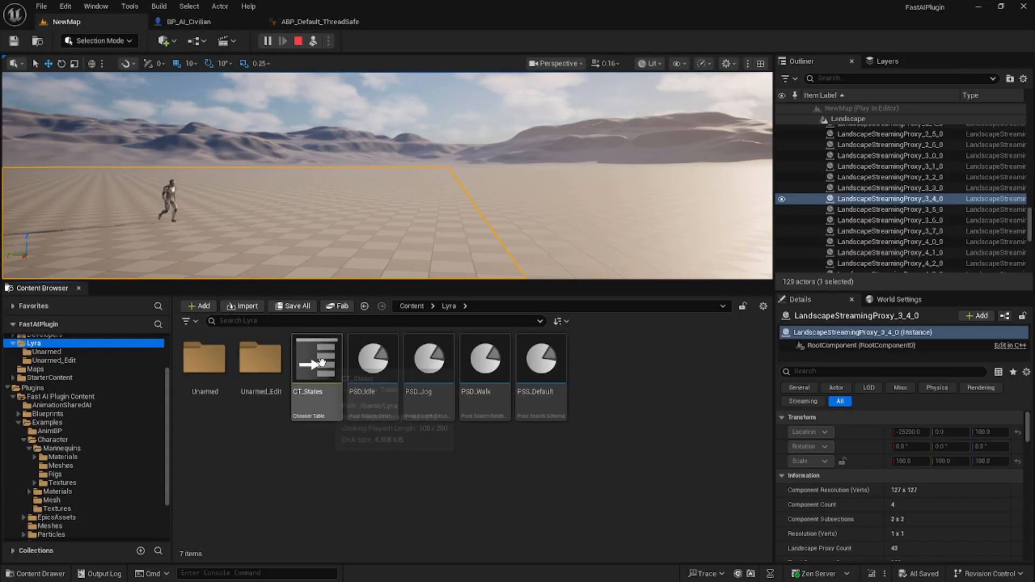
double_click(318, 372)
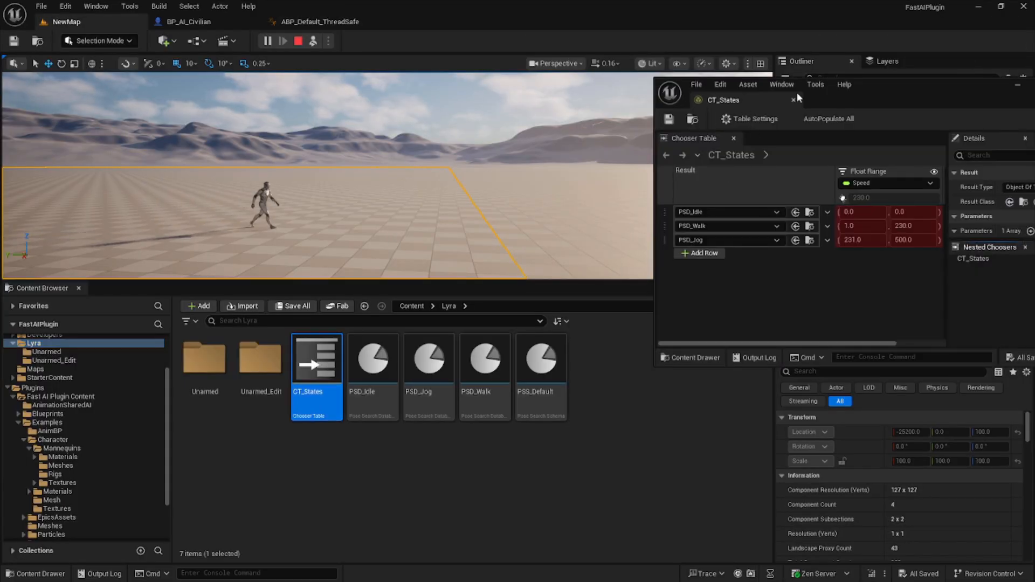
left_click_drag(861, 83, 757, 79)
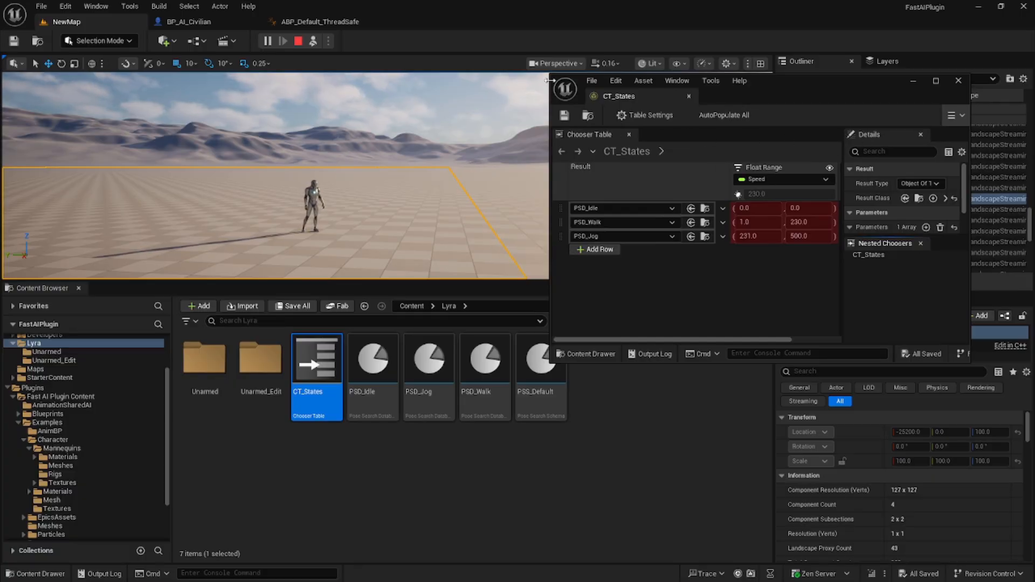
left_click_drag(549, 80, 434, 78)
left_click(697, 116)
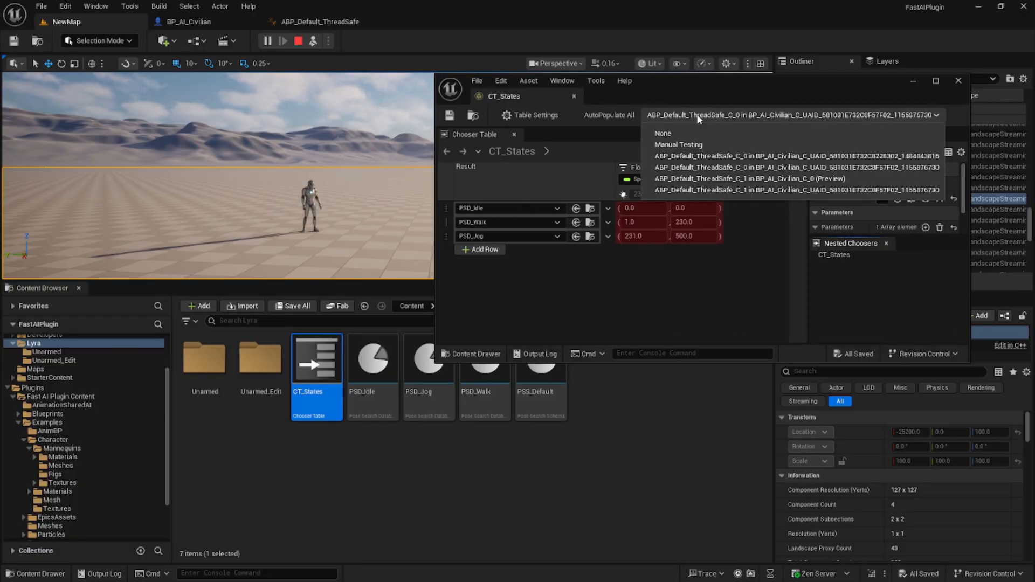
left_click(743, 157)
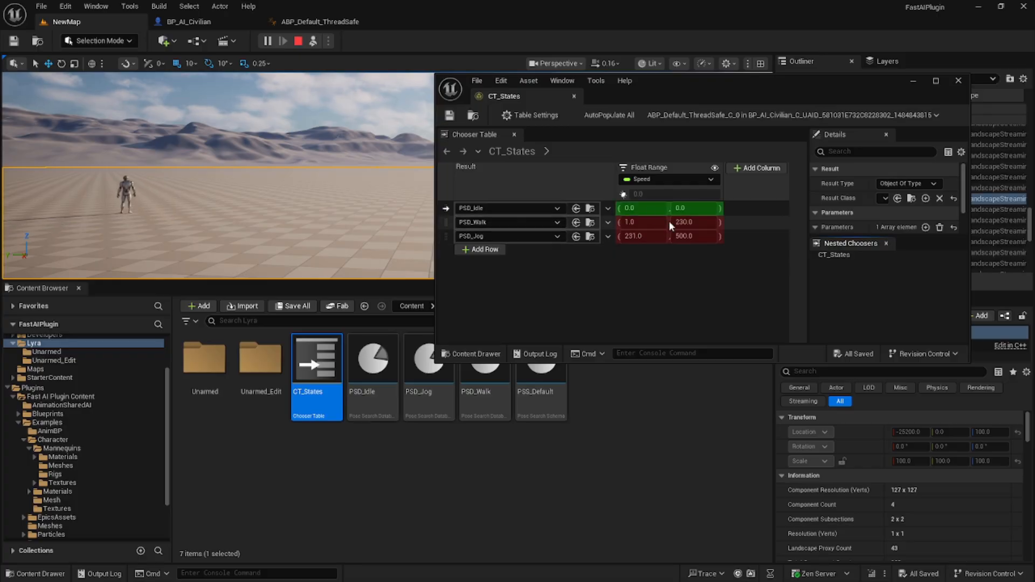
Enlarge the viewport and compare the character's movement with the active CT_States row, then close the table and stop the simulation.
right_click_drag(292, 239, 312, 221)
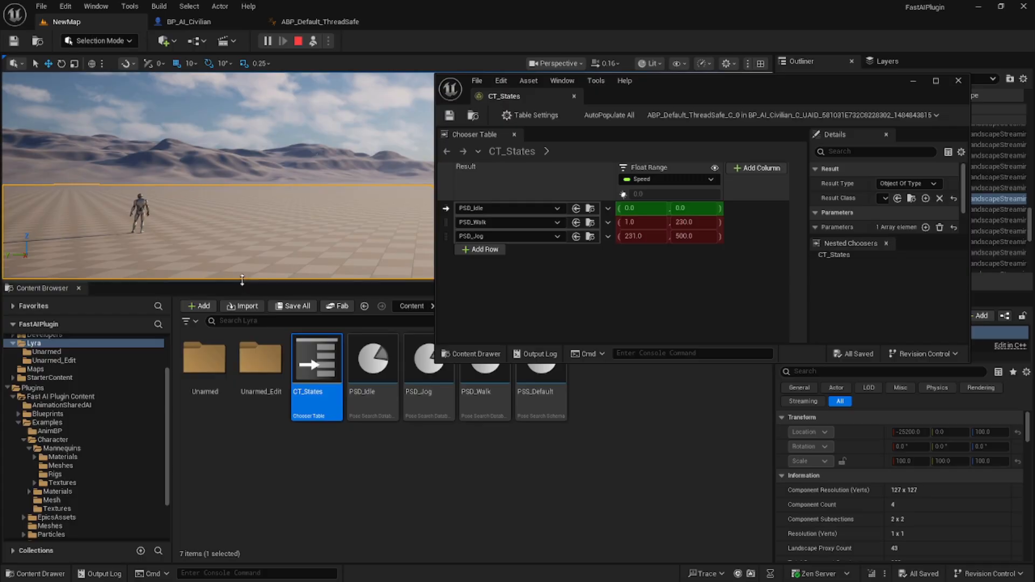
left_click_drag(242, 279, 242, 404)
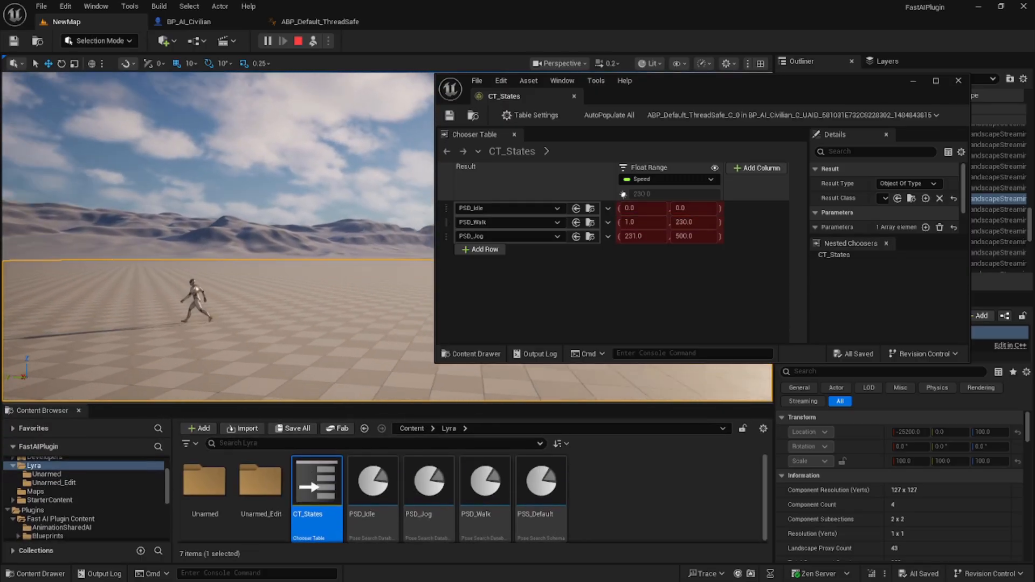
right_click_drag(243, 243, 372, 309)
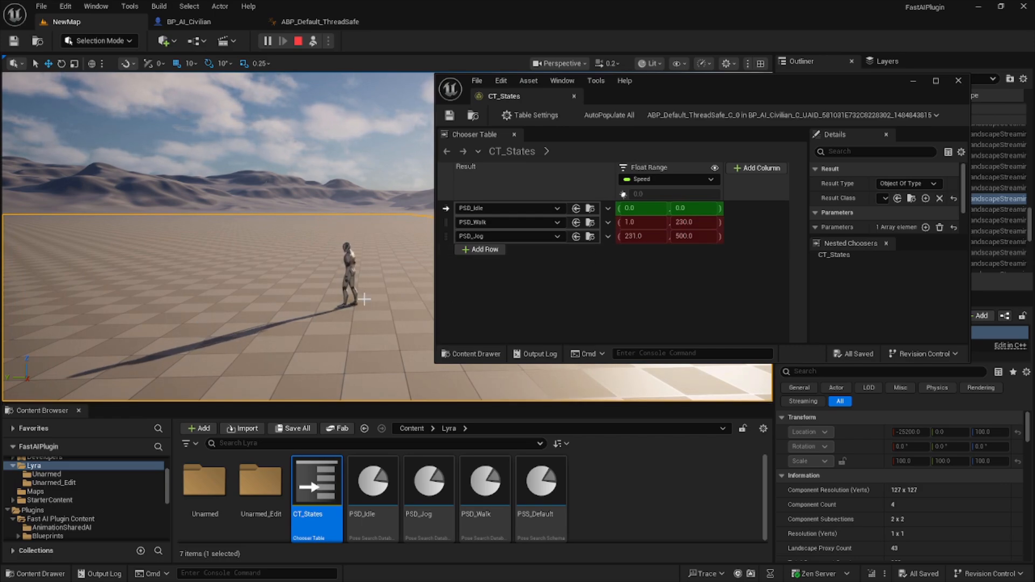
right_click_drag(375, 300, 426, 321)
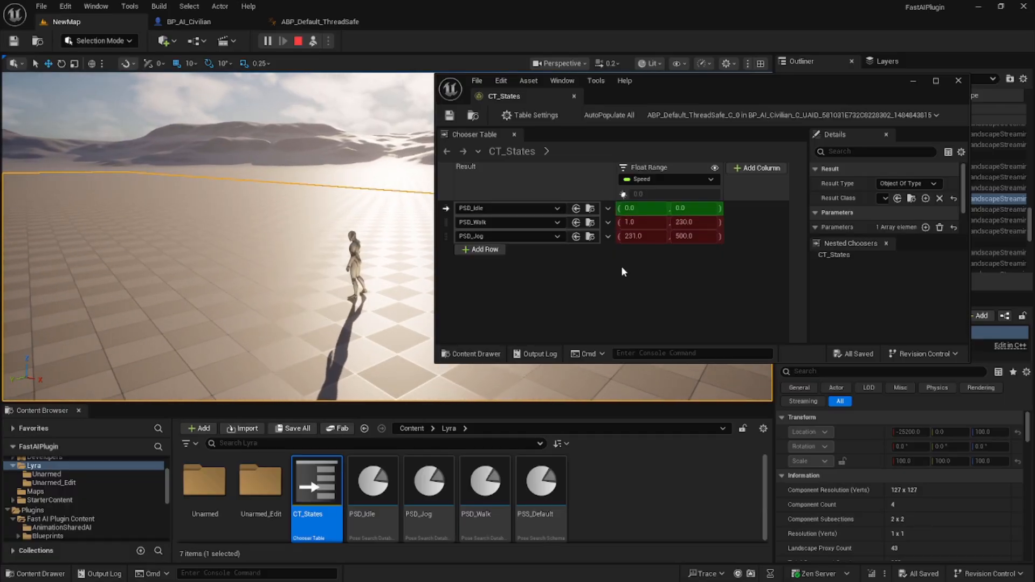
left_click(958, 80)
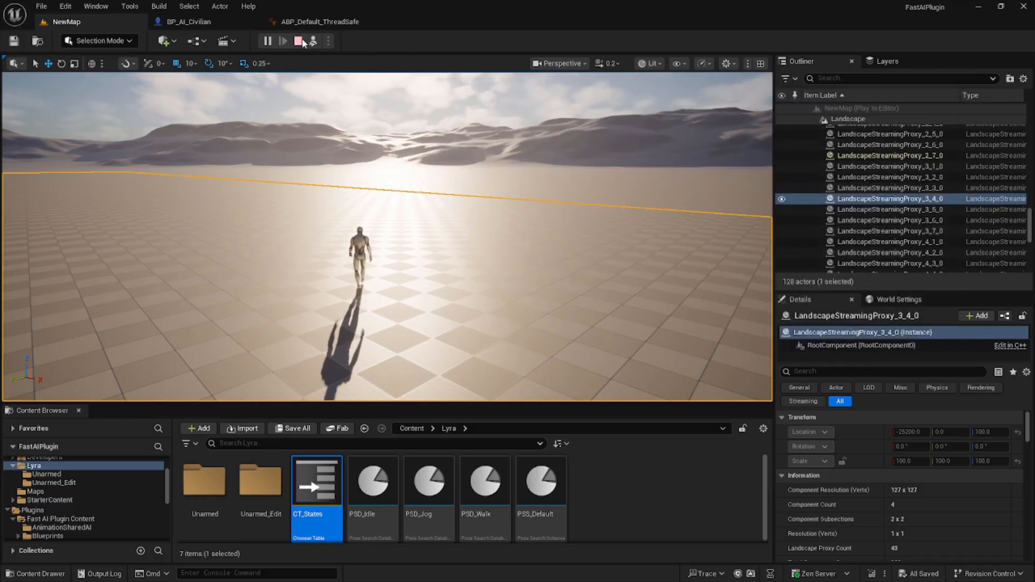
key("Escape")
Set the Roam Setting's Movement Speed to 500 in the Fast AIComponent of BP_AI_Civilian.
left_click(227, 26)
left_click(91, 151)
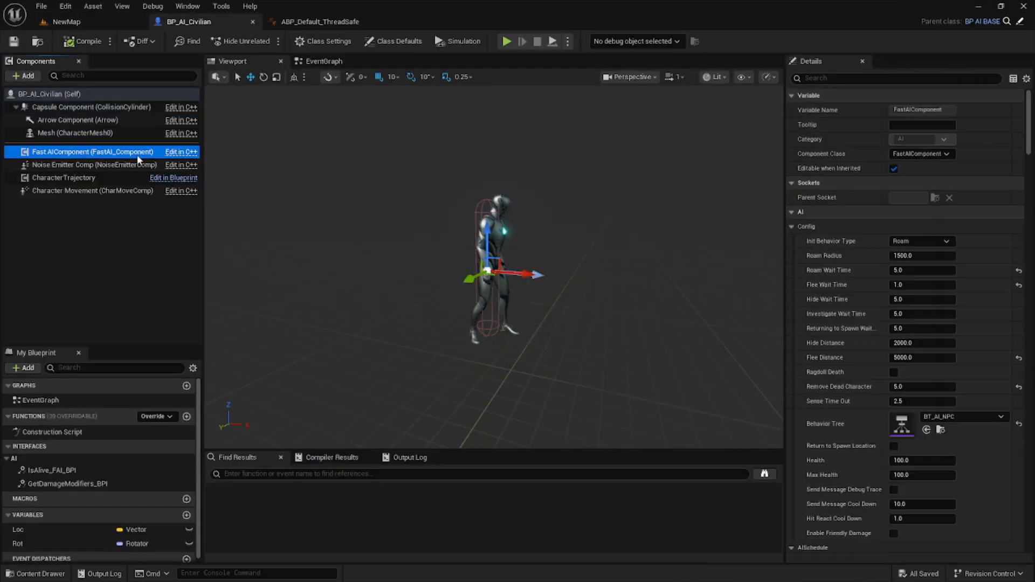
left_click(867, 79)
type("speed")
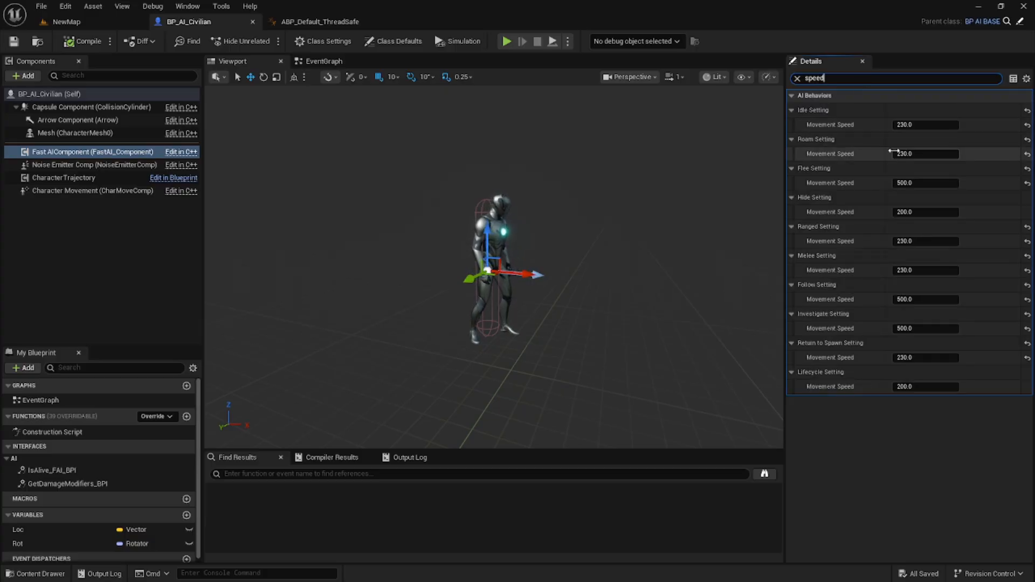
left_click(910, 299)
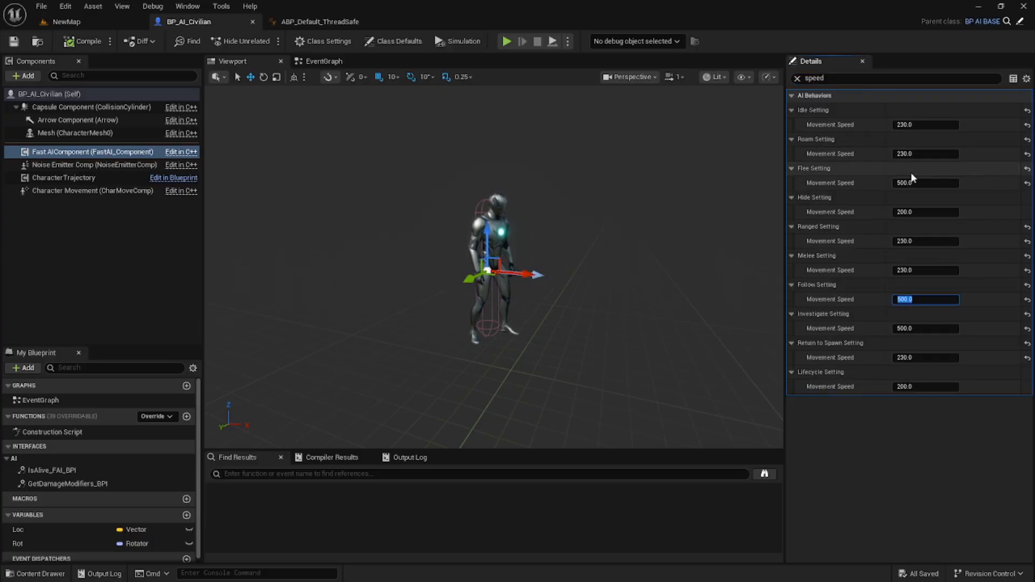
left_click(919, 156)
type("500")
key("Return")
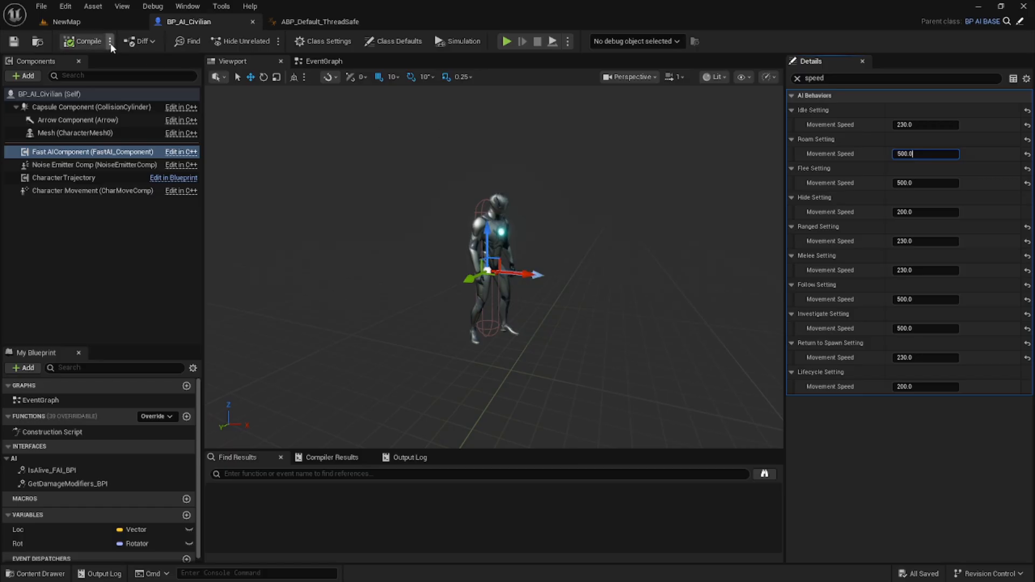
Simulate NewMap again and follow the civilian in the viewport to check its movement at the new roam speed.
left_click(86, 23)
left_click(328, 41)
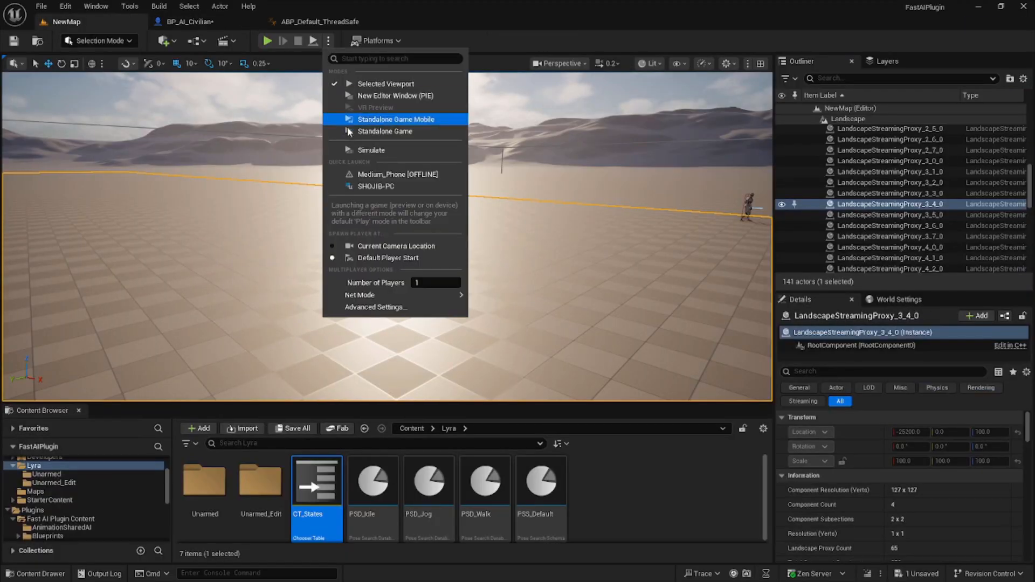
left_click(360, 153)
right_click_drag(494, 207, 625, 173)
key("w")
scroll(494, 207, "up", 1)
key("w")
right_click_drag(566, 205, 448, 235)
left_click(529, 215)
right_click_drag(467, 191, 491, 218)
key("s")
key("a")
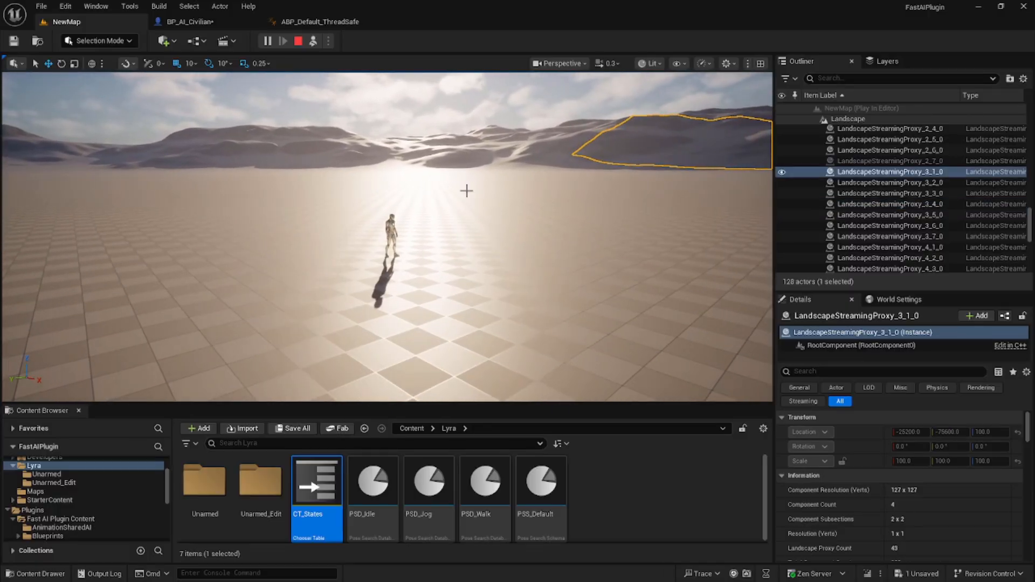
Reopen CT_States and examine which database row is active while the civilian jogs and stops.
double_click(317, 482)
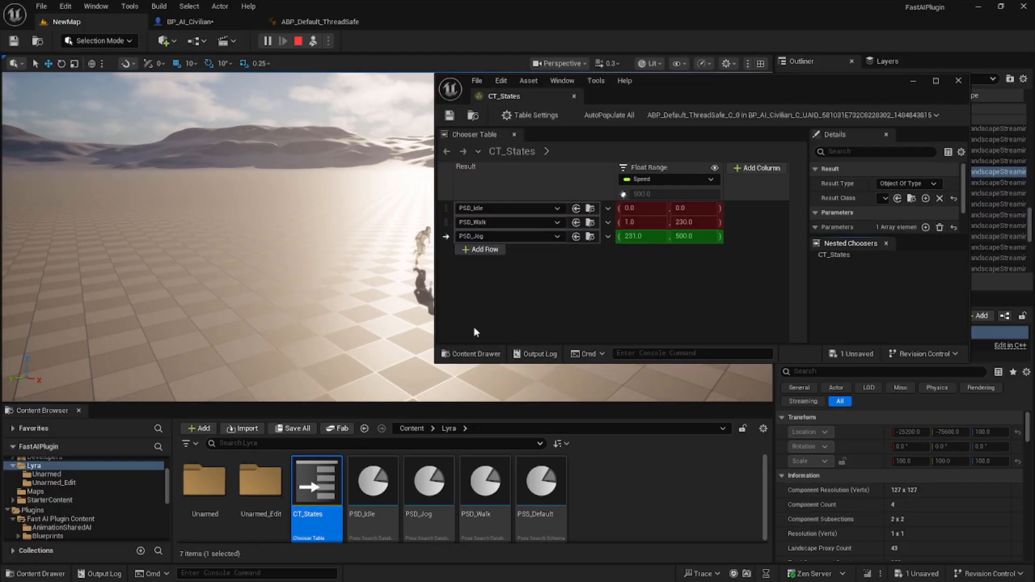
right_click_drag(269, 226, 274, 251)
key("d")
key("a")
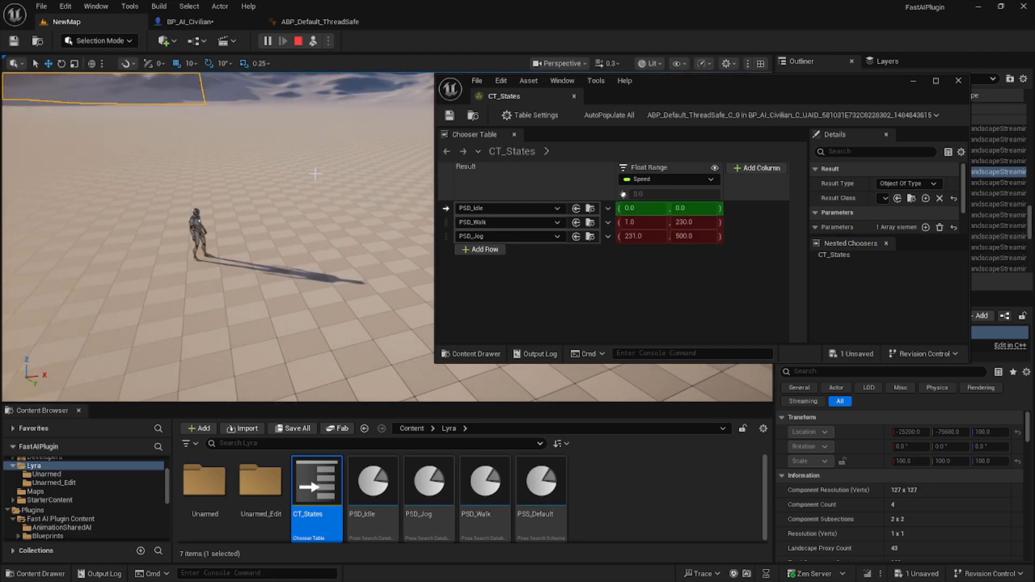
key("s")
right_click_drag(315, 174, 335, 183)
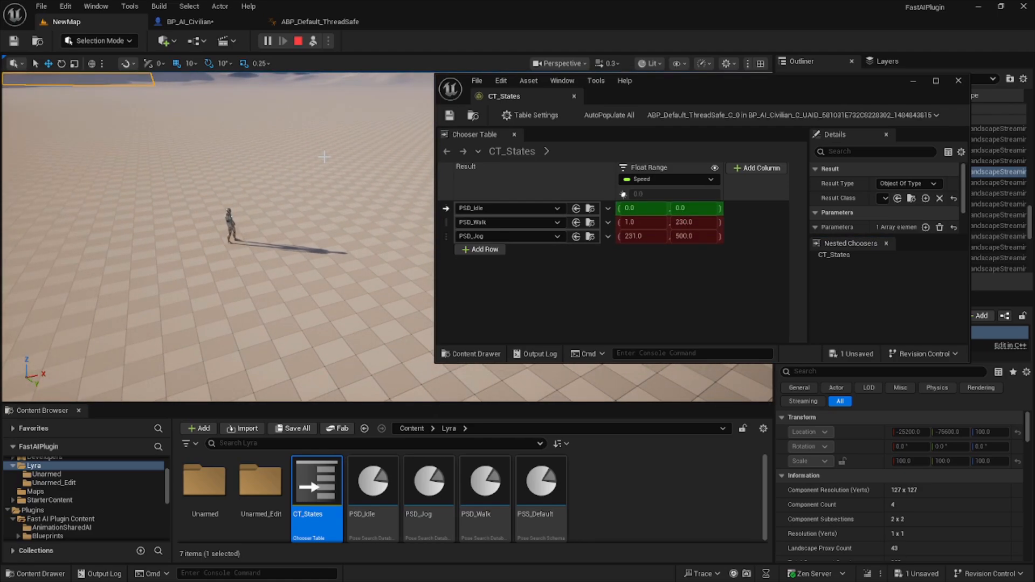
right_click_drag(324, 156, 232, 161)
Stop the simulation and dock the CT_States window among the main editor tabs.
key("Escape")
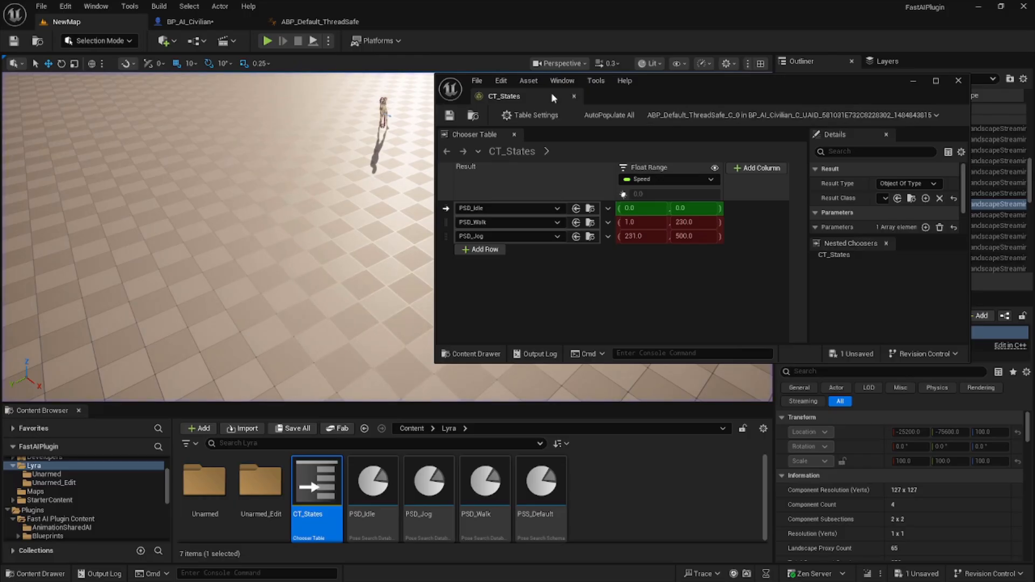
left_click_drag(551, 96, 539, 18)
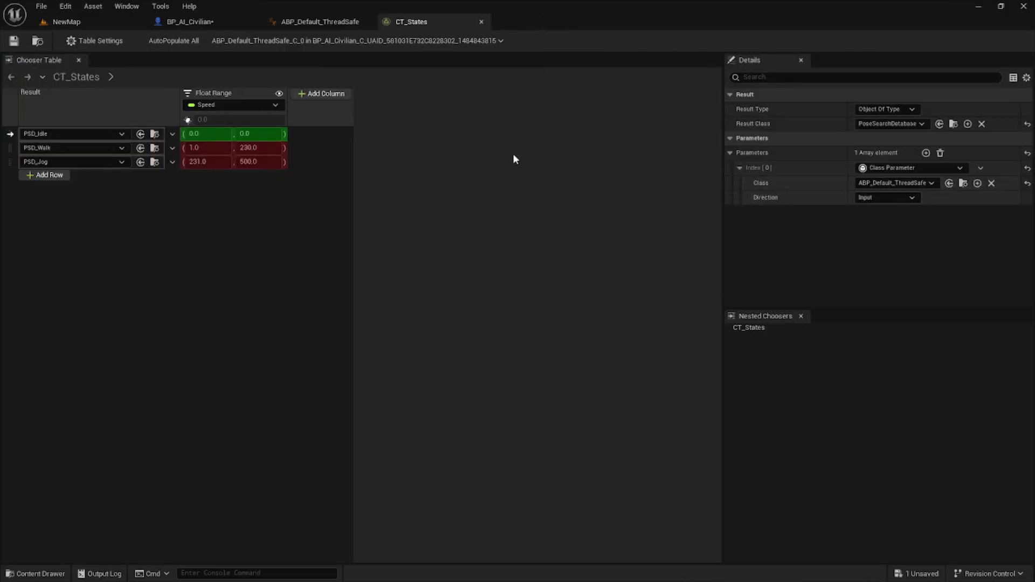